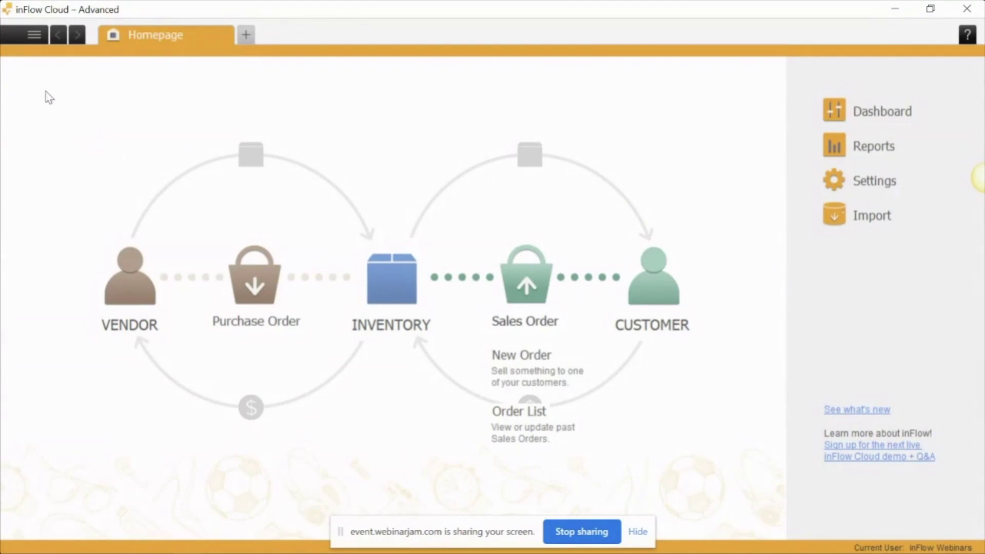
Export all Product Details data to the Desktop as inFlow_ProductDetails.csv and close the finished export dialog
left_click(20, 34)
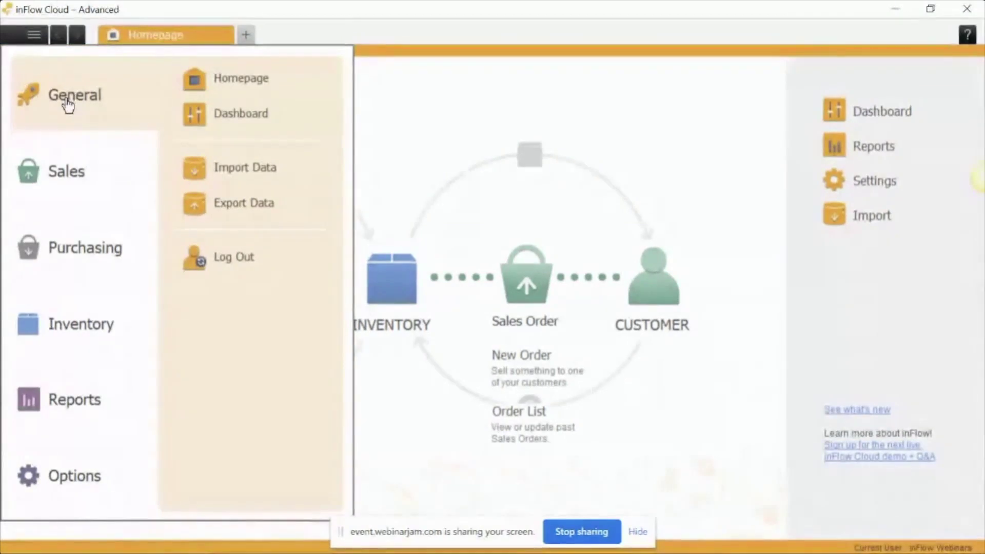
left_click(258, 210)
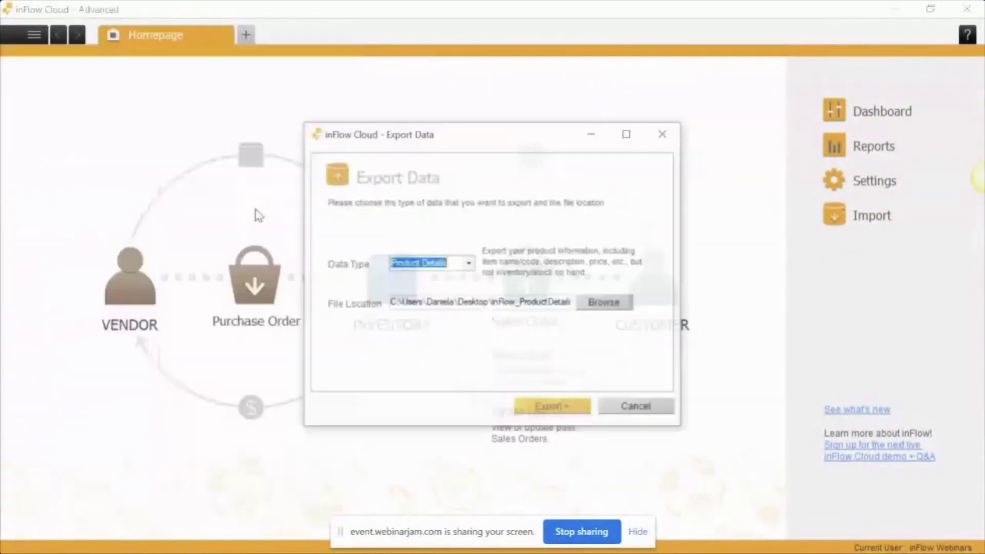
left_click(470, 264)
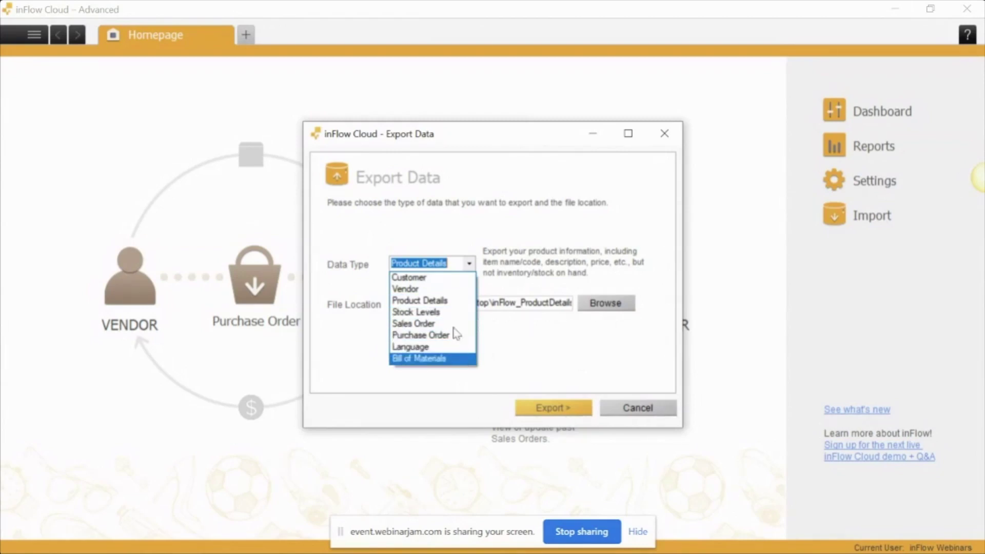
left_click(442, 305)
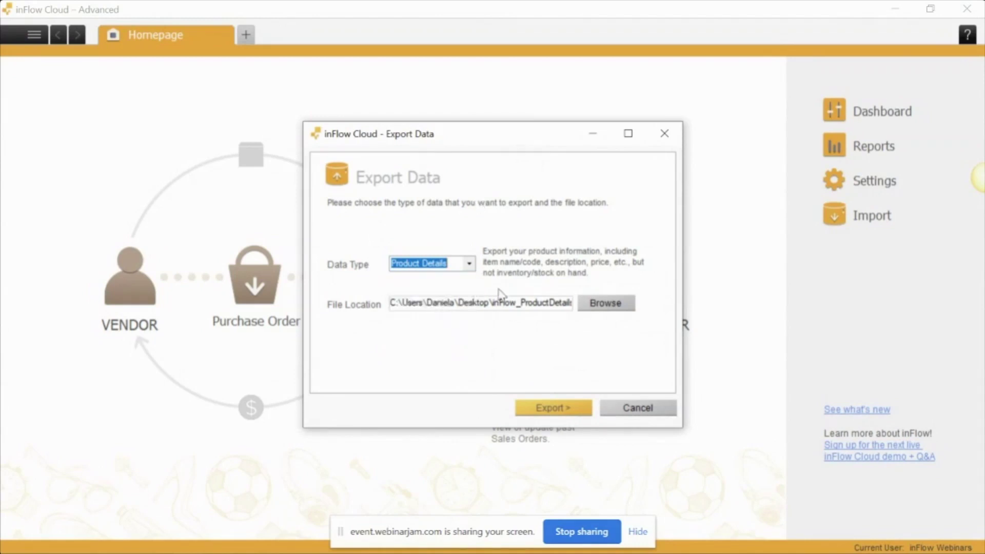
left_click(601, 303)
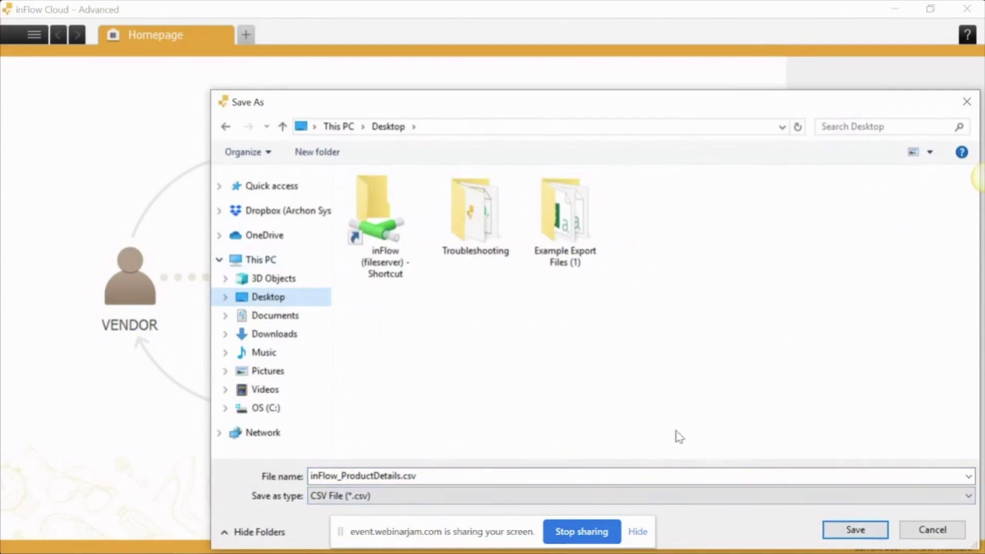
left_click(853, 529)
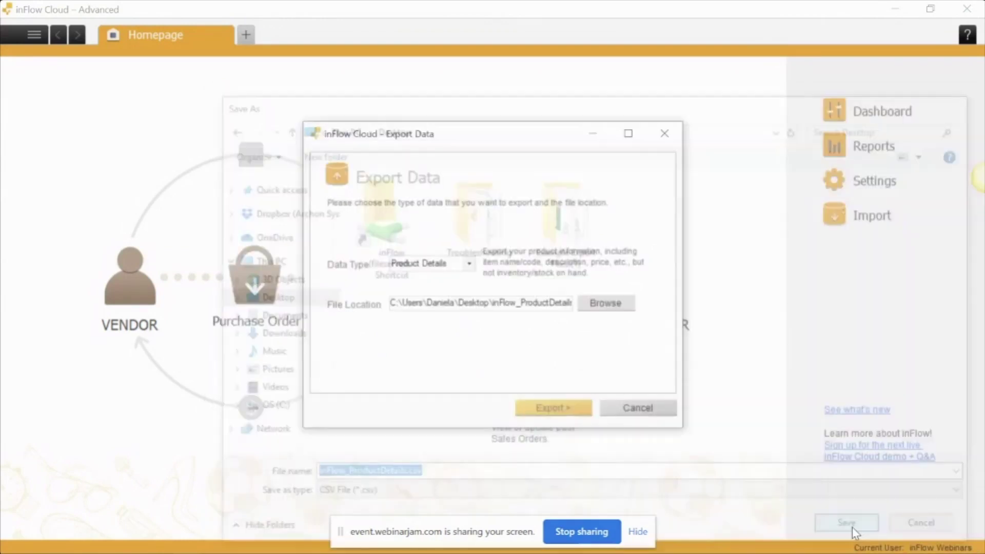
left_click(555, 407)
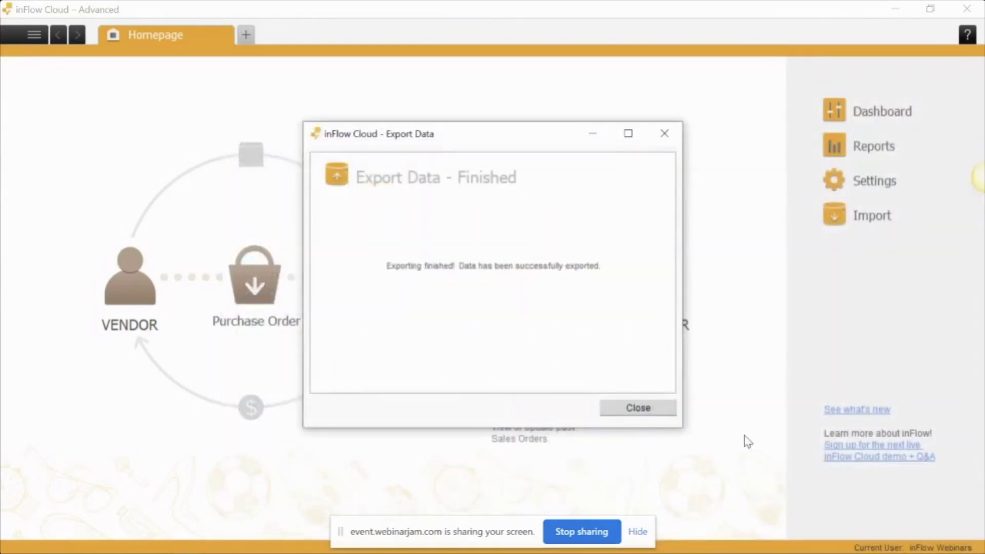
left_click(665, 413)
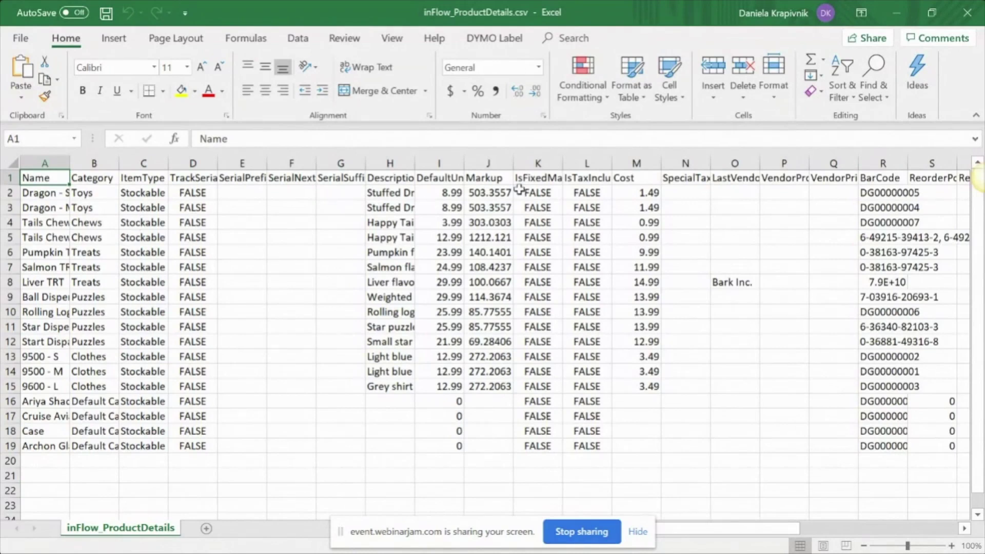
Look through the columns of the exported inFlow_ProductDetails.csv in Excel, then minimize the workbook
left_click_drag(740, 529, 873, 528)
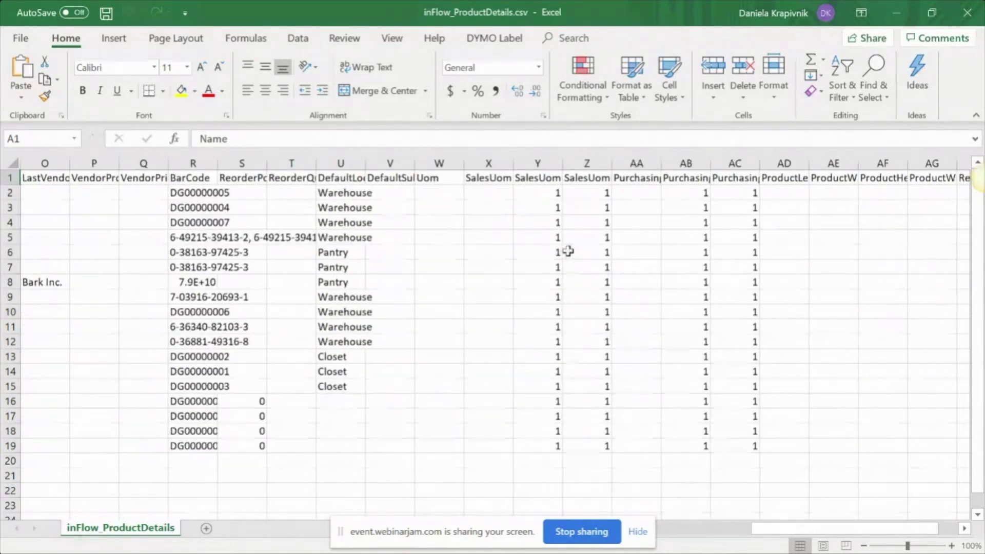
left_click_drag(765, 529, 666, 501)
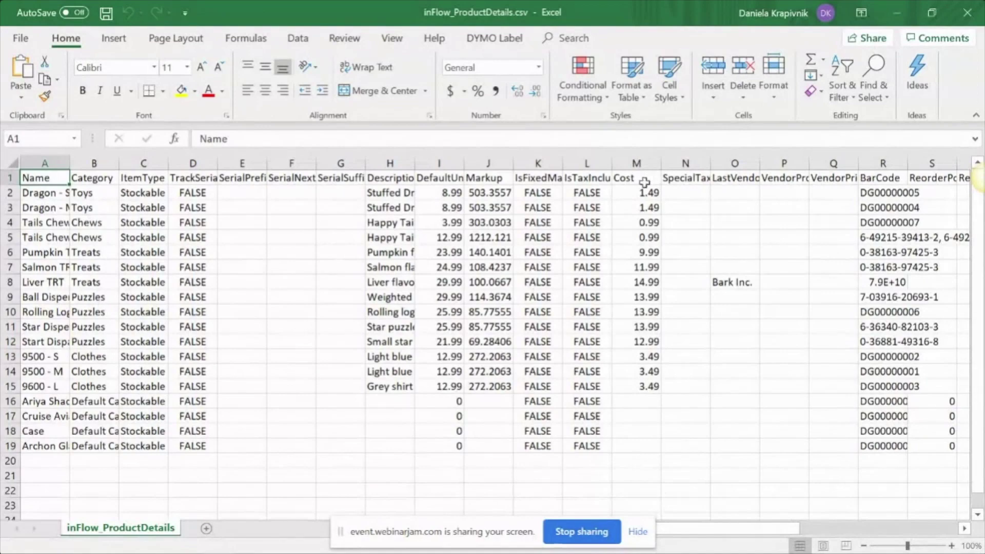
left_click(898, 13)
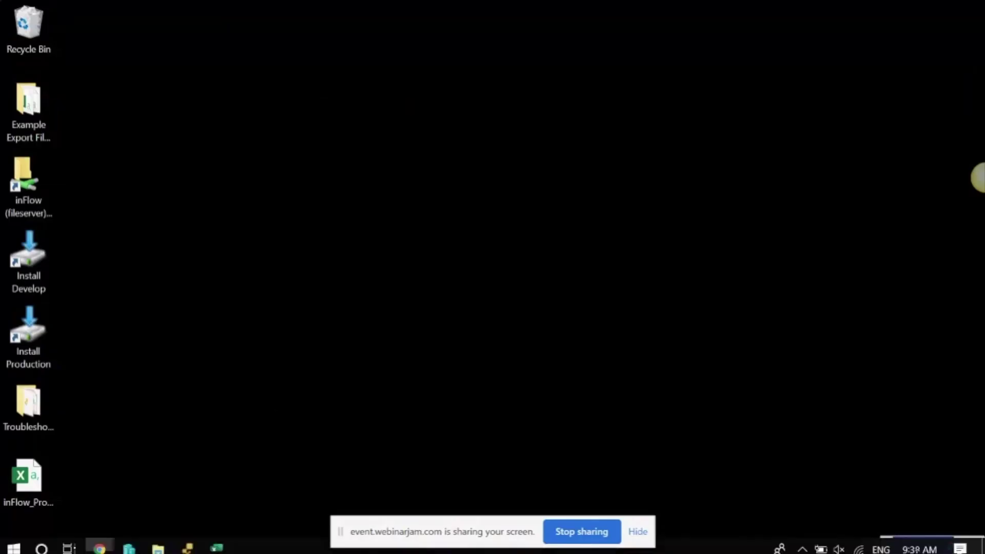
Switch to the inFlow web app in Chrome and view the data types offered for export
mouse_move(99, 543)
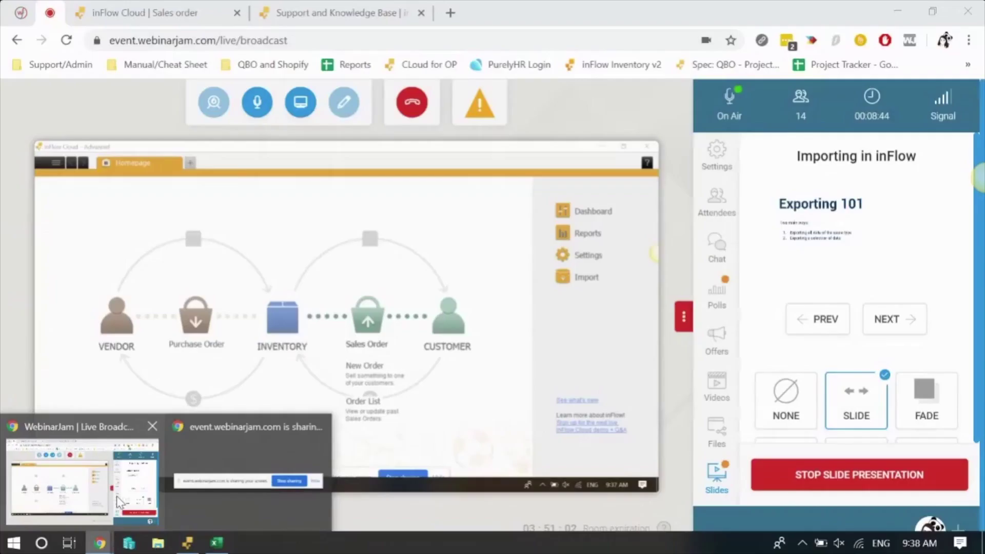
left_click(119, 501)
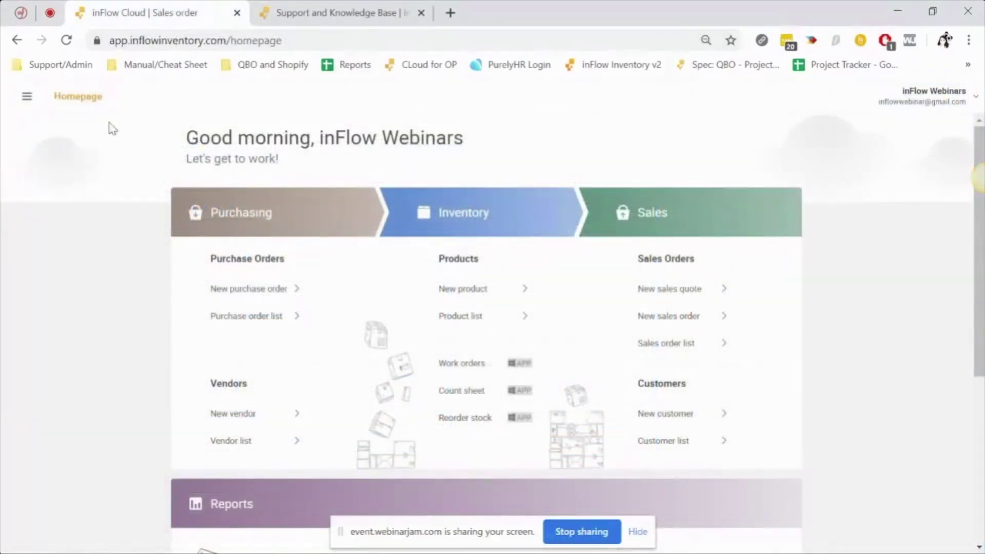
left_click(26, 98)
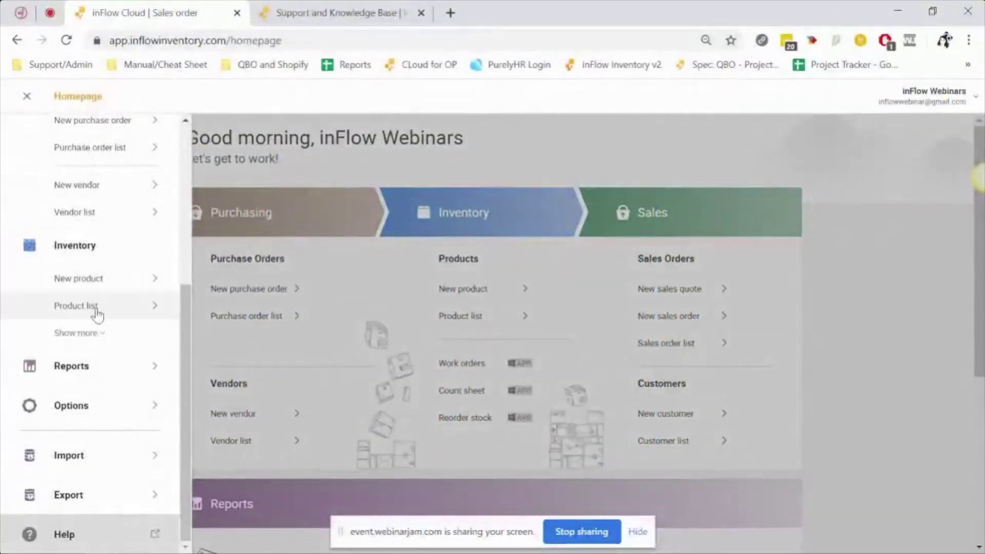
left_click(63, 497)
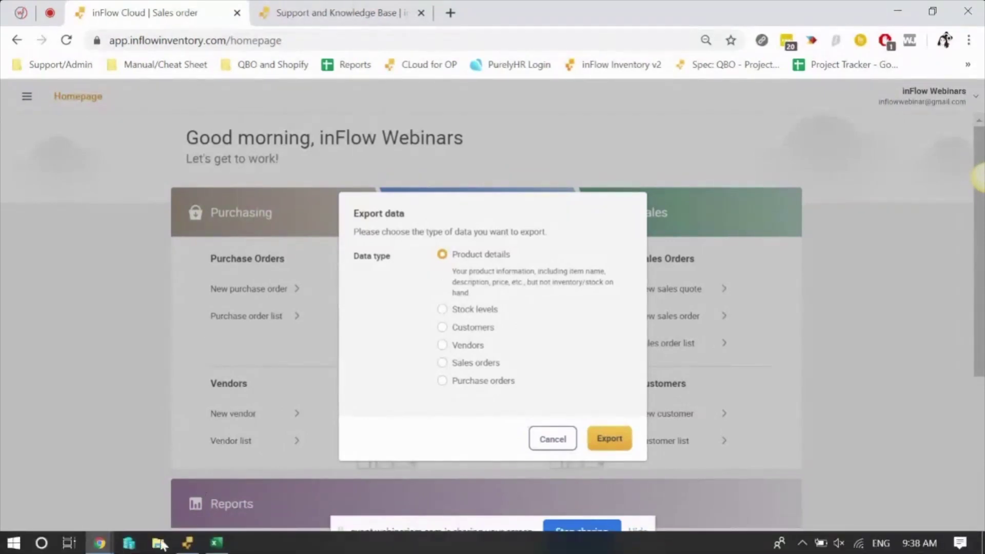
Switch to the inFlow Cloud desktop app and filter the product window's search list by the Treats category
left_click(188, 544)
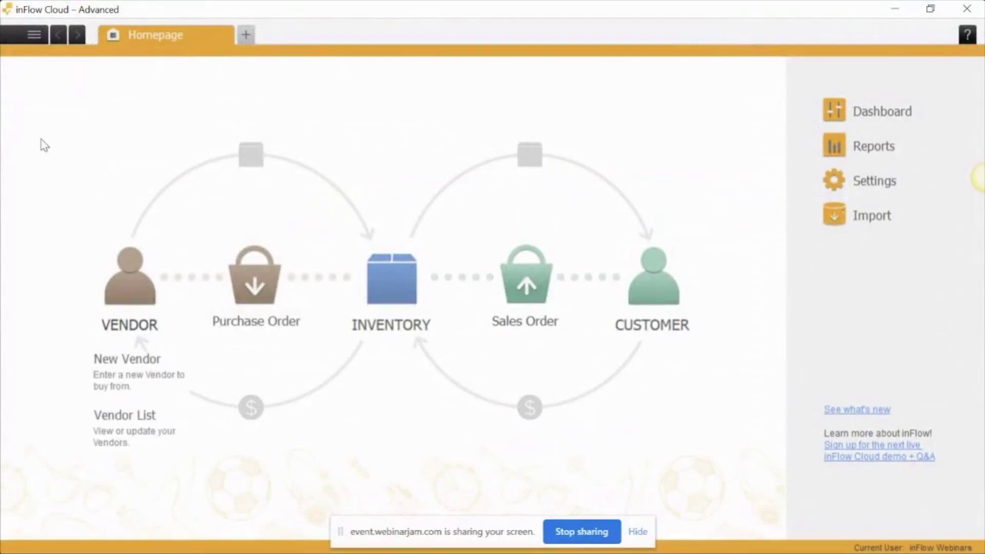
left_click(380, 268)
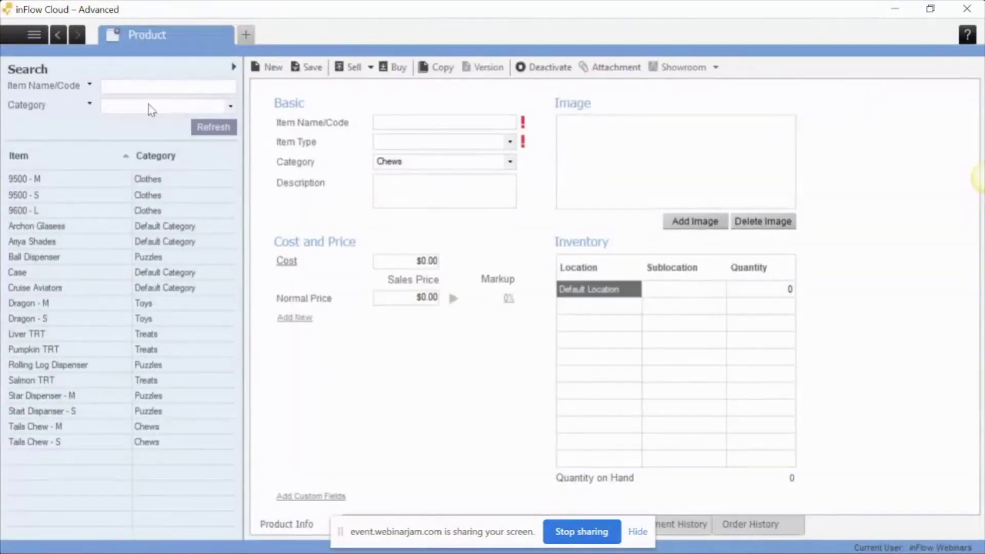
left_click(229, 109)
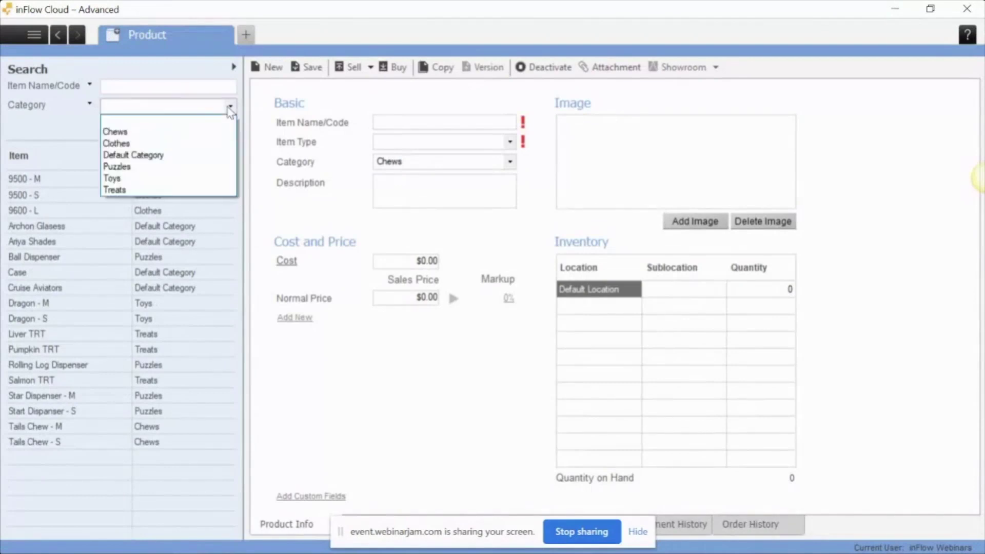
left_click(166, 191)
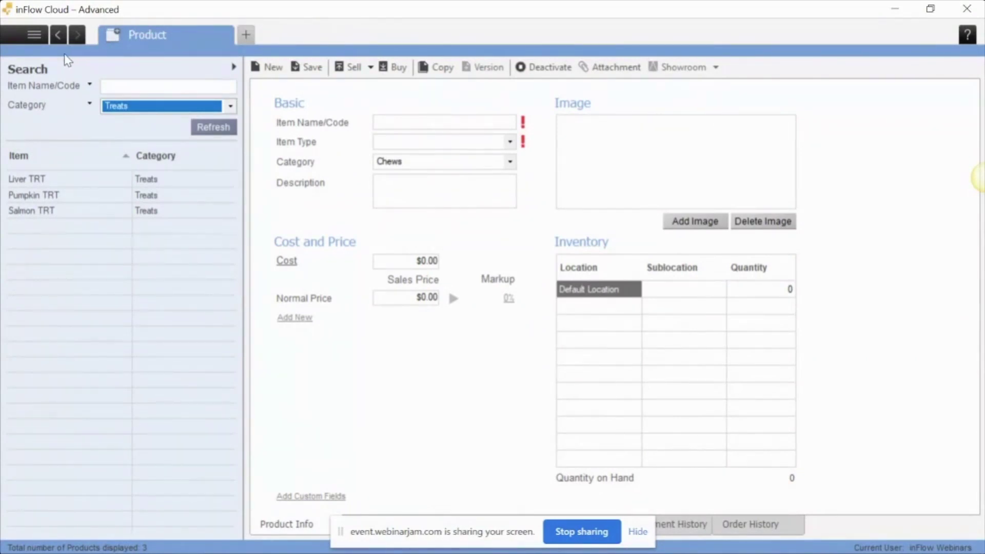
Open the full list of purchase orders
left_click(17, 41)
mouse_move(77, 246)
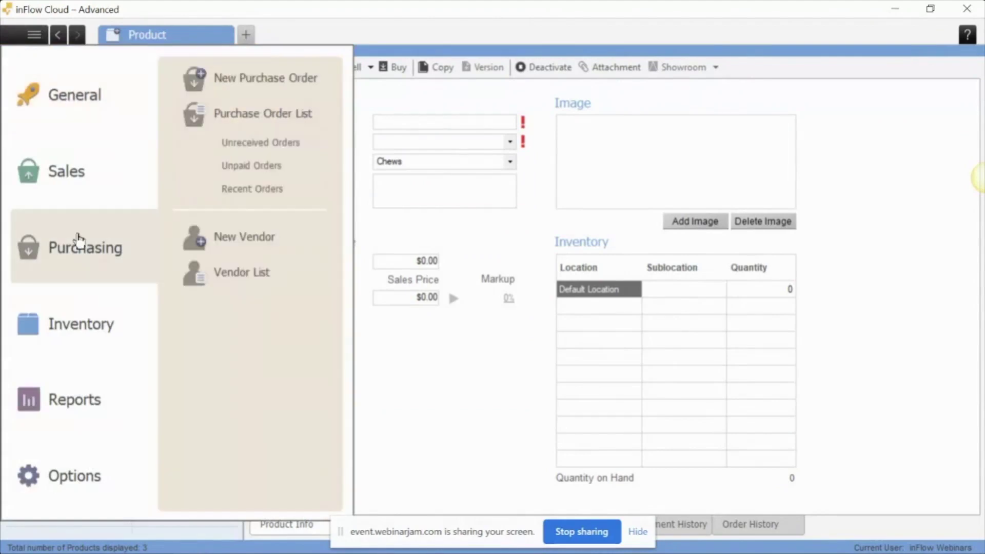
left_click(246, 124)
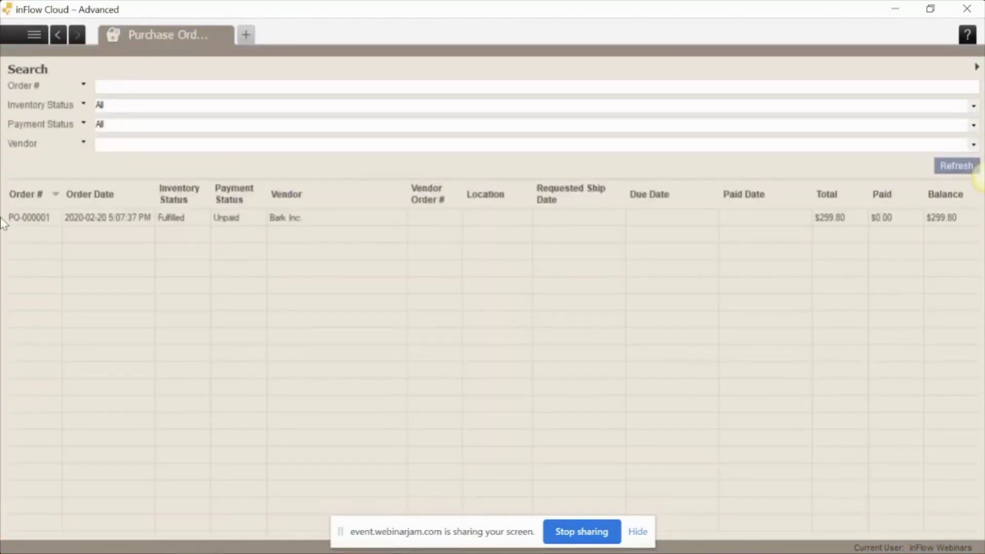
Open the full product list and filter it by the Treats category
left_click(26, 34)
mouse_move(53, 301)
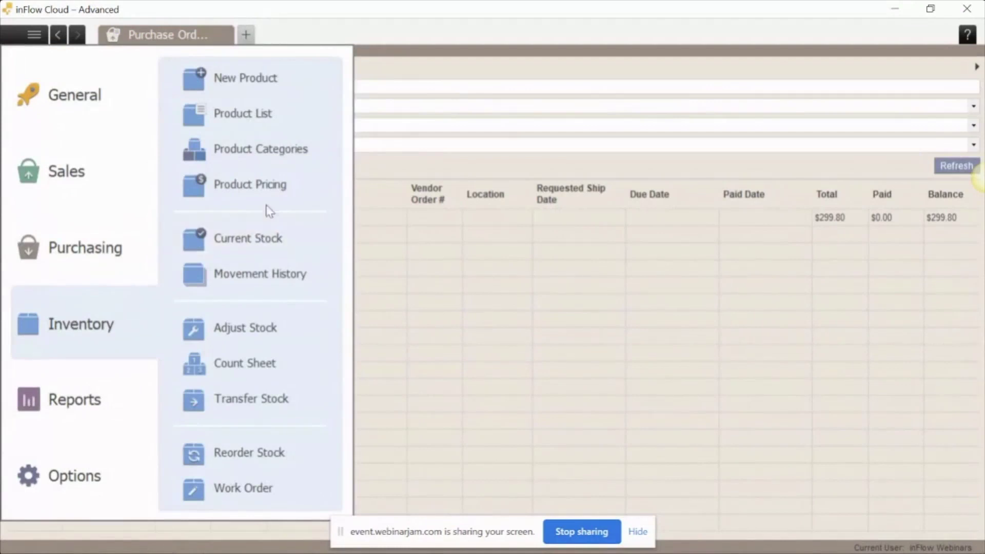
left_click(242, 122)
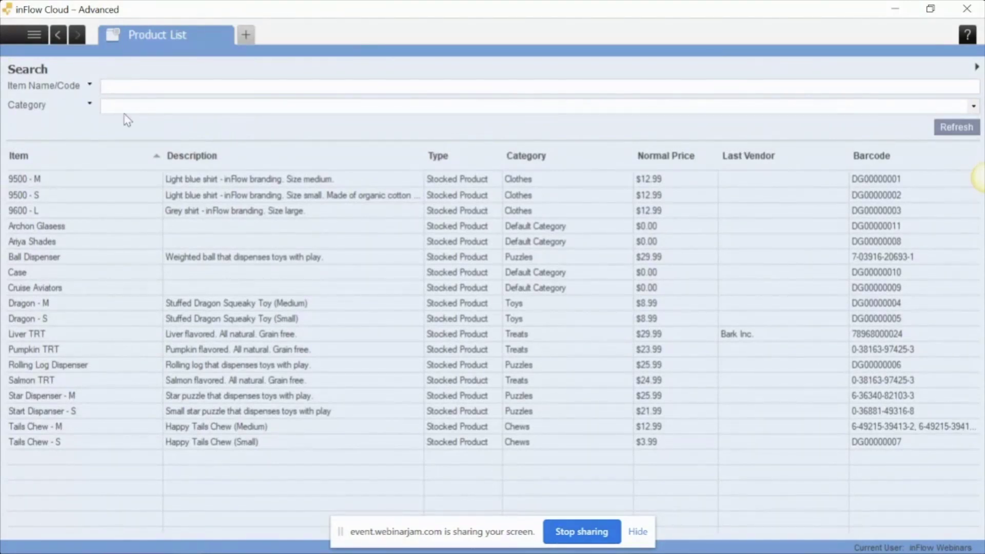
left_click(235, 105)
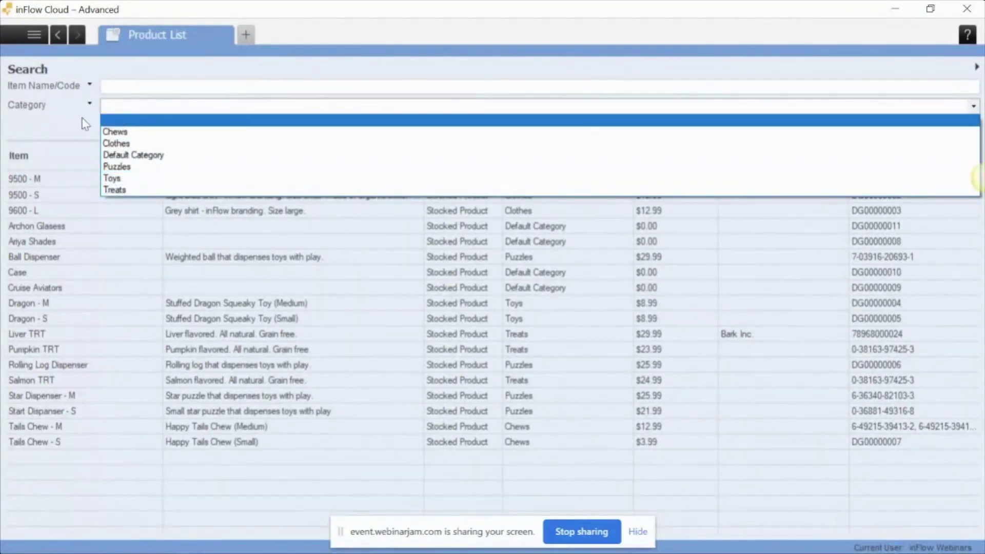
left_click(146, 191)
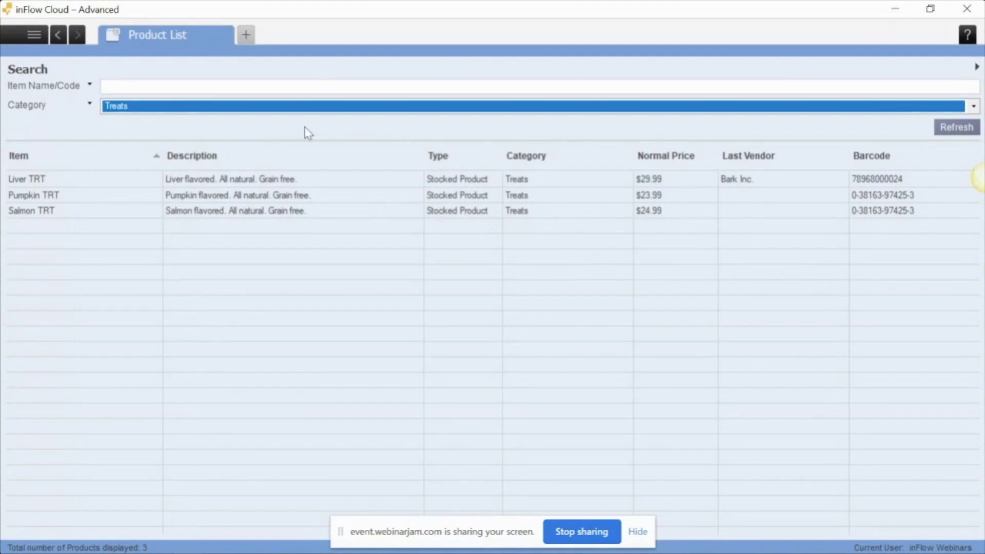
Export the filtered product list's contents to CSV on the Desktop as INV_ProductListing.csv
right_click(113, 149)
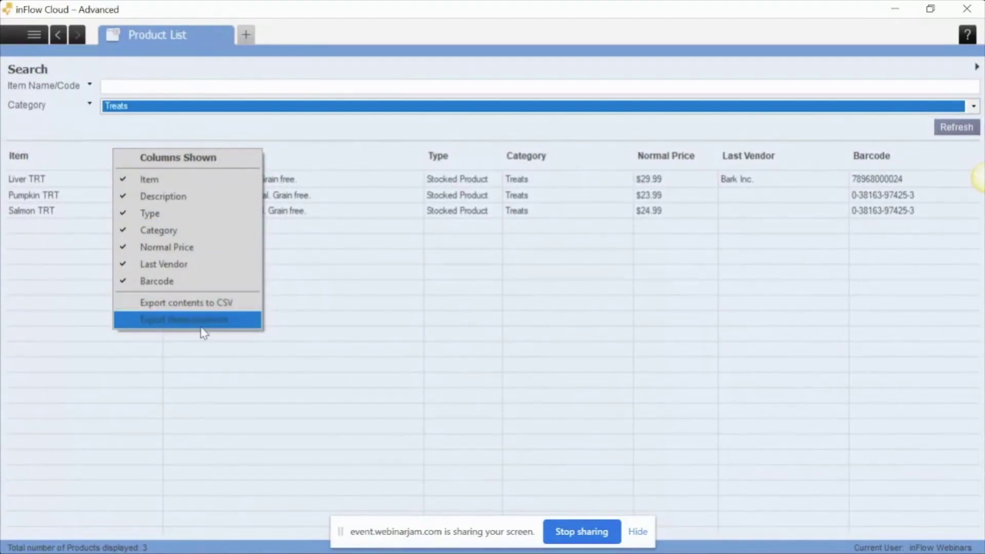
left_click(247, 307)
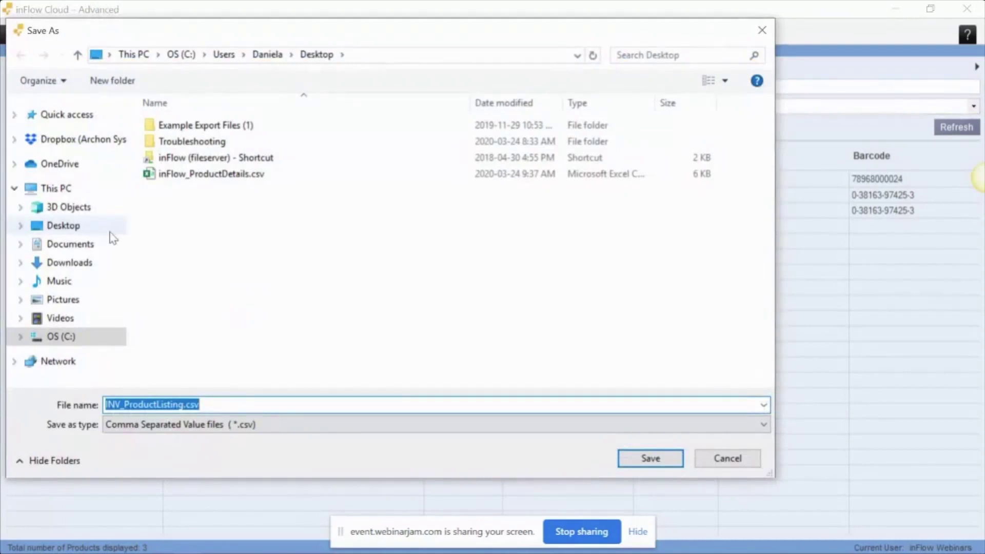
left_click(79, 231)
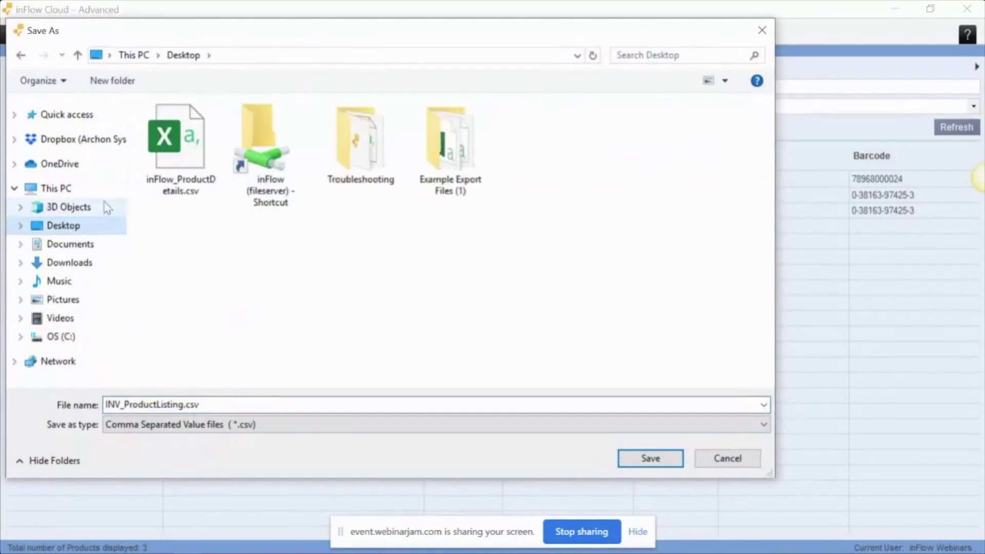
left_click(651, 458)
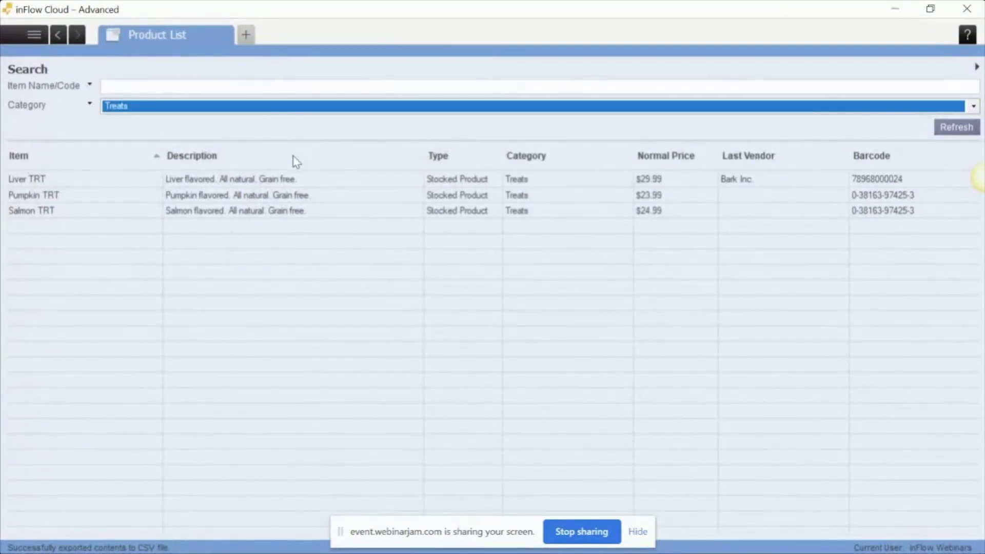
Export the filtered products themselves to INV_ProductListing.csv on the Desktop, replacing the existing file, and show the desktop
right_click(296, 162)
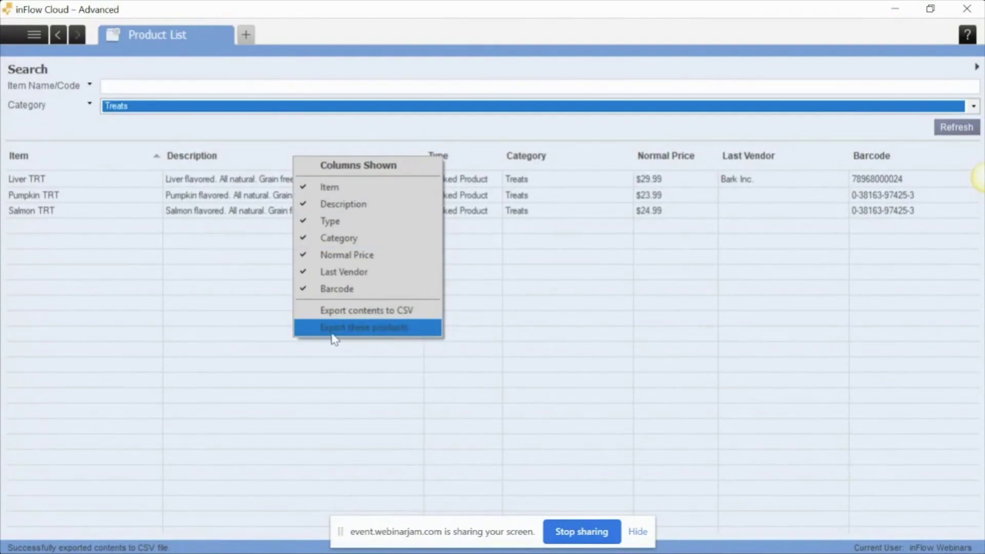
left_click(422, 338)
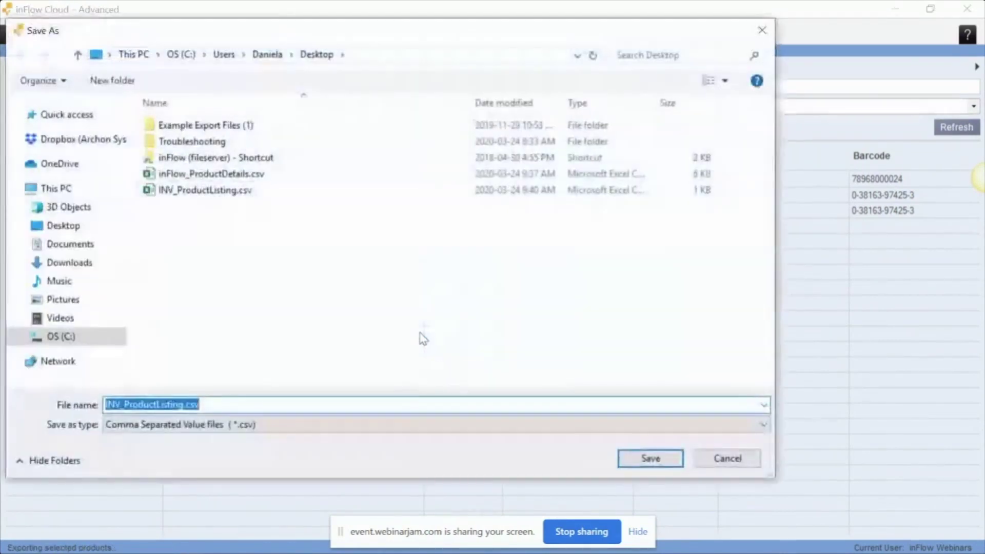
left_click(63, 227)
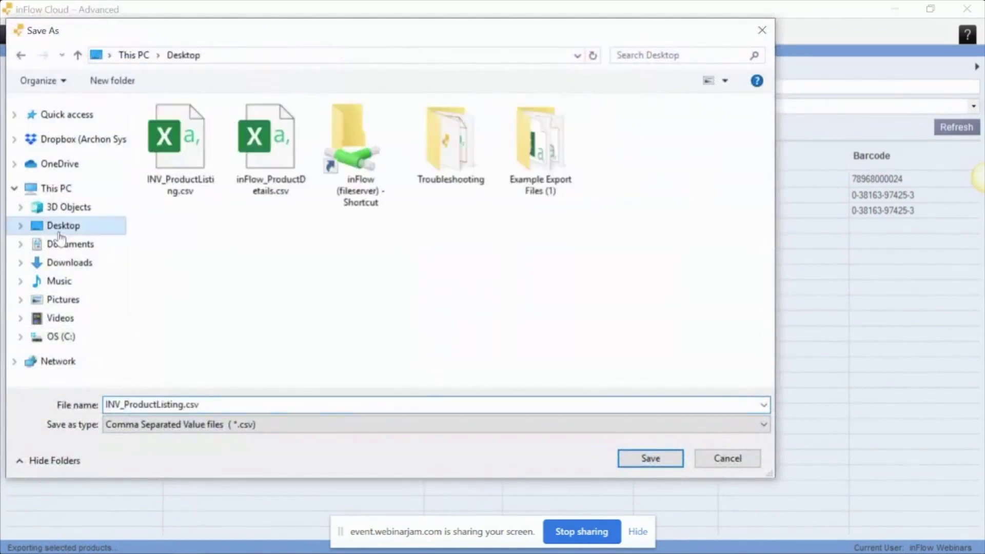
left_click(649, 458)
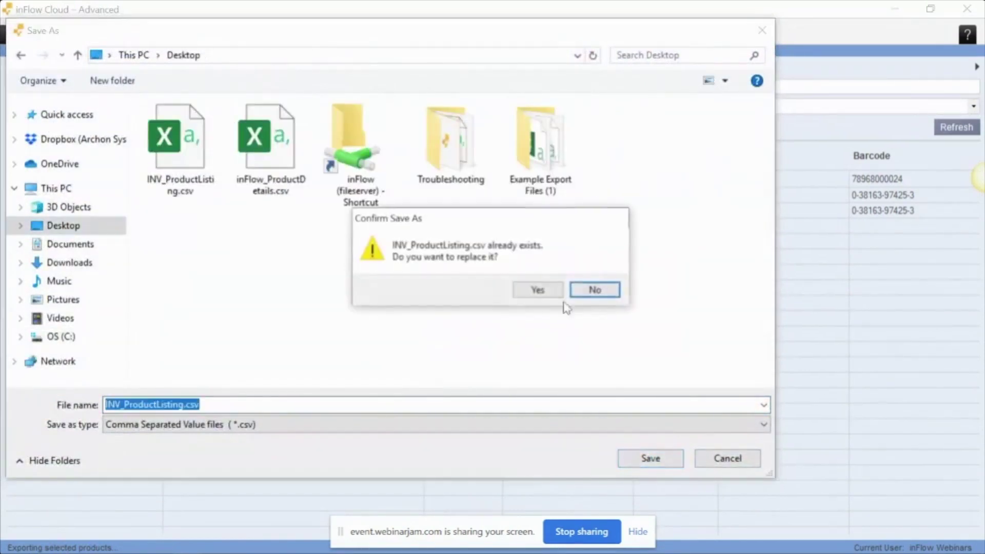
left_click(529, 299)
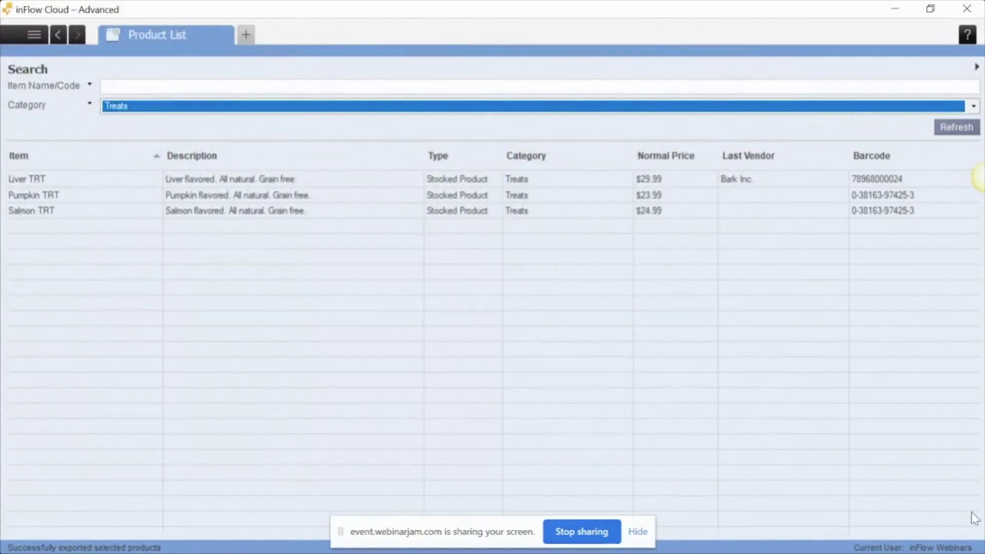
left_click(984, 544)
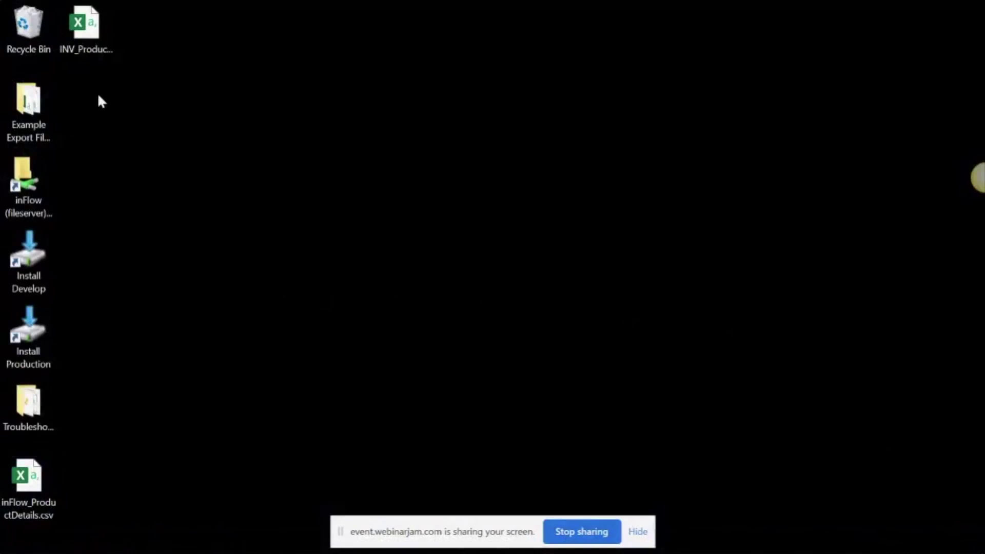
Switch to inFlow Cloud, export the filtered Treats products to the Desktop as INV_ProductListing1.csv, and minimize the window
mouse_move(232, 537)
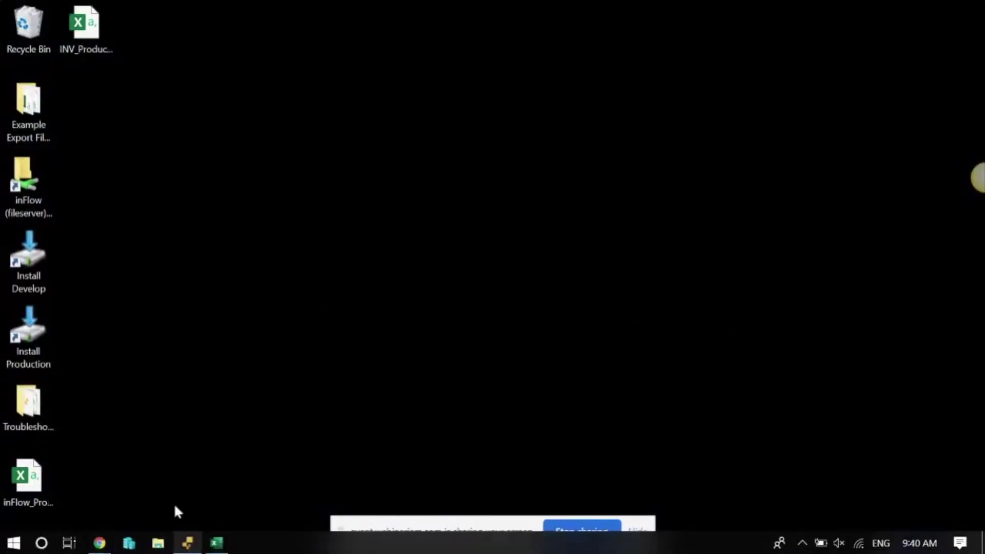
left_click(187, 543)
right_click(250, 149)
left_click(355, 324)
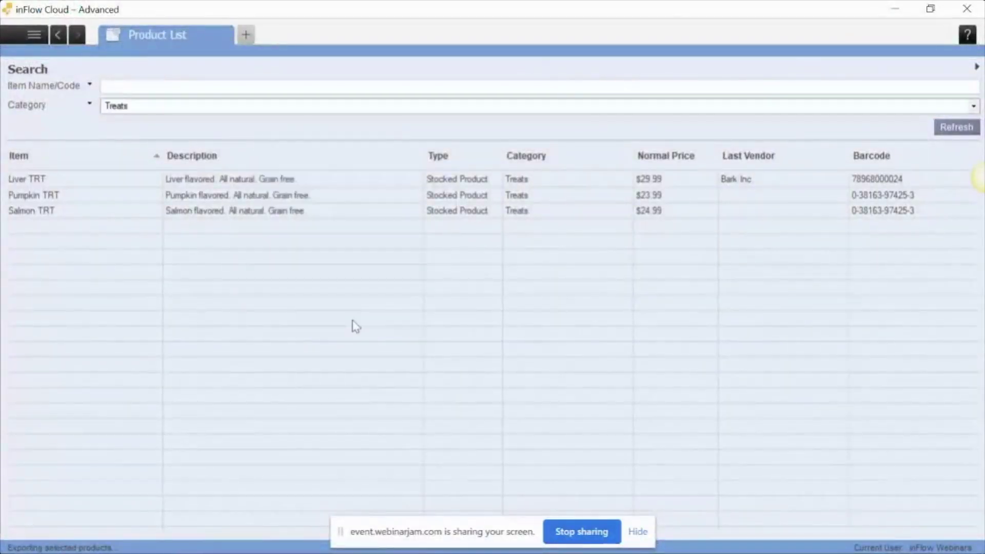
left_click(74, 226)
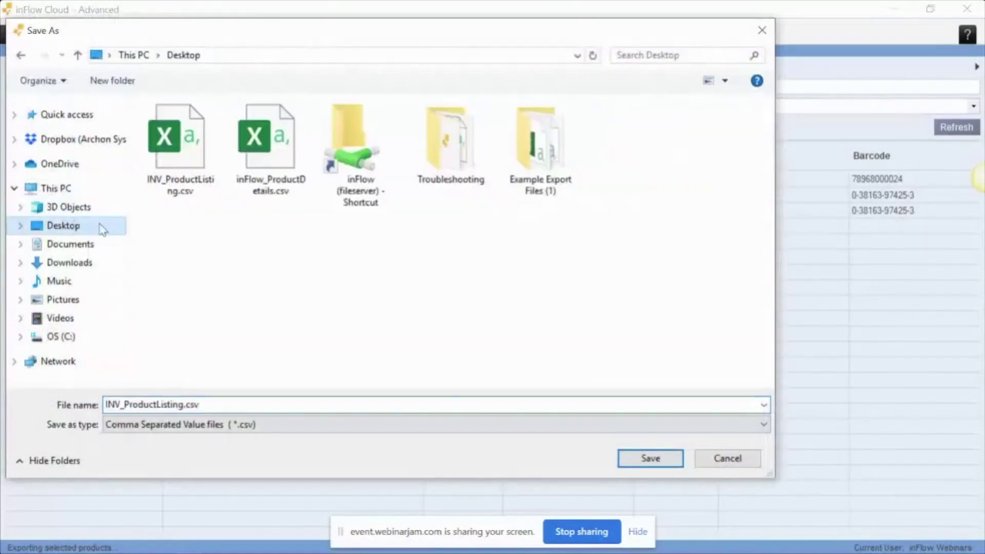
left_click(187, 405)
left_click(188, 405)
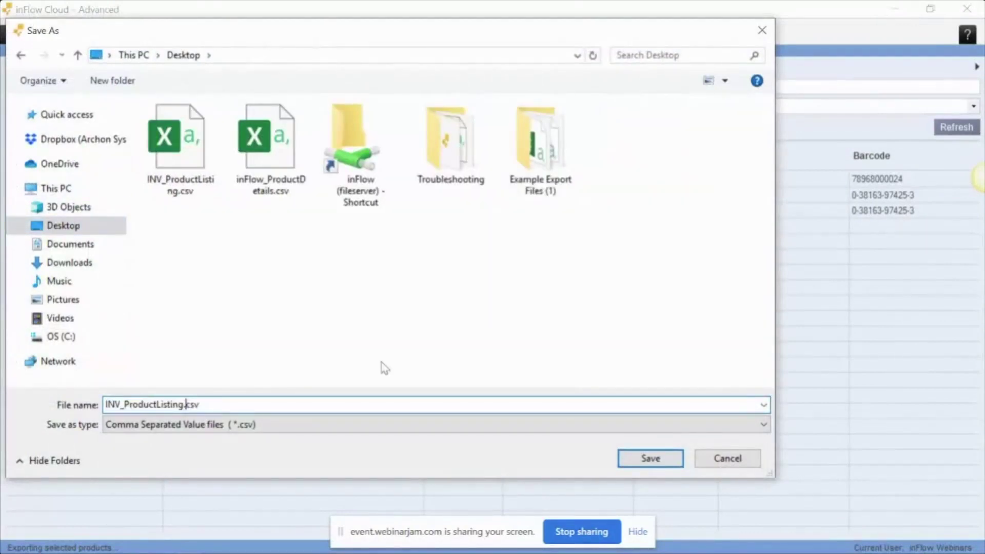
left_click(662, 460)
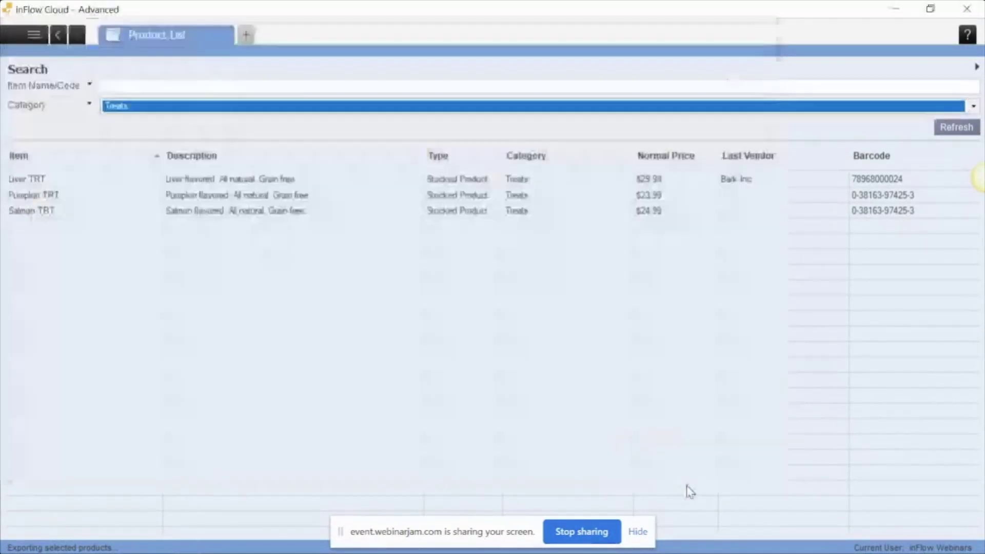
left_click(895, 9)
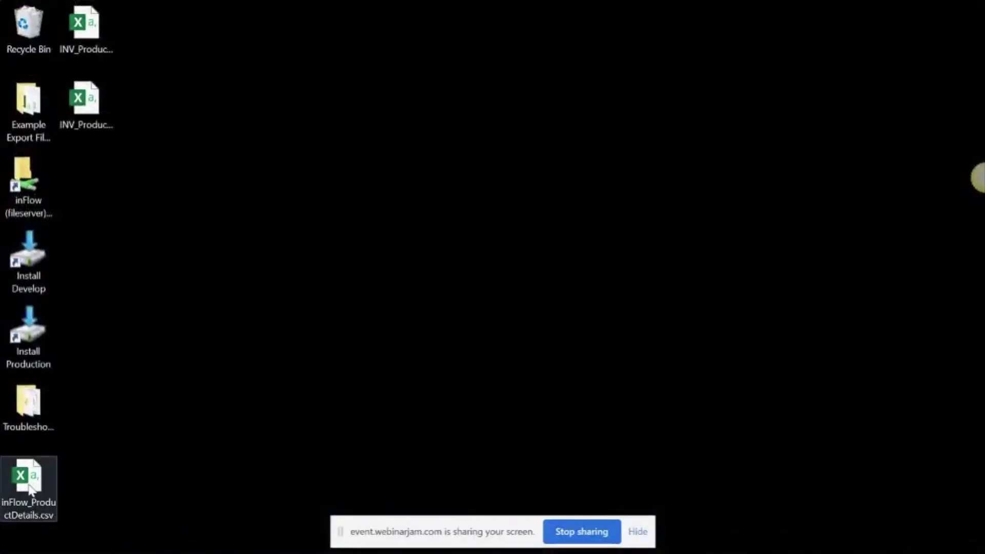
Open INV_ProductListing.csv from the desktop in Excel, examine the exported product columns, and minimize the open spreadsheets
left_click(94, 26)
double_click(94, 25)
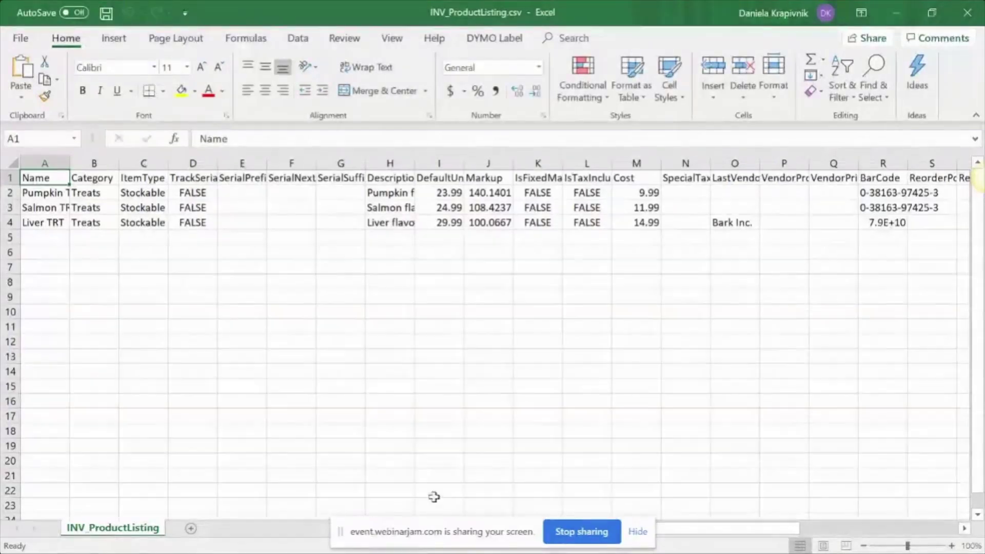
mouse_move(218, 548)
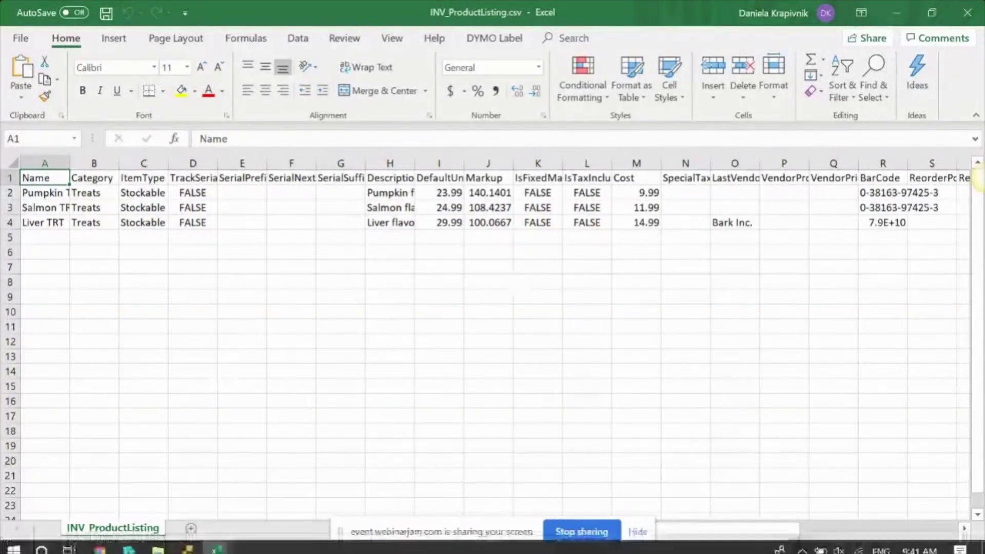
left_click(899, 6)
left_click(866, 13)
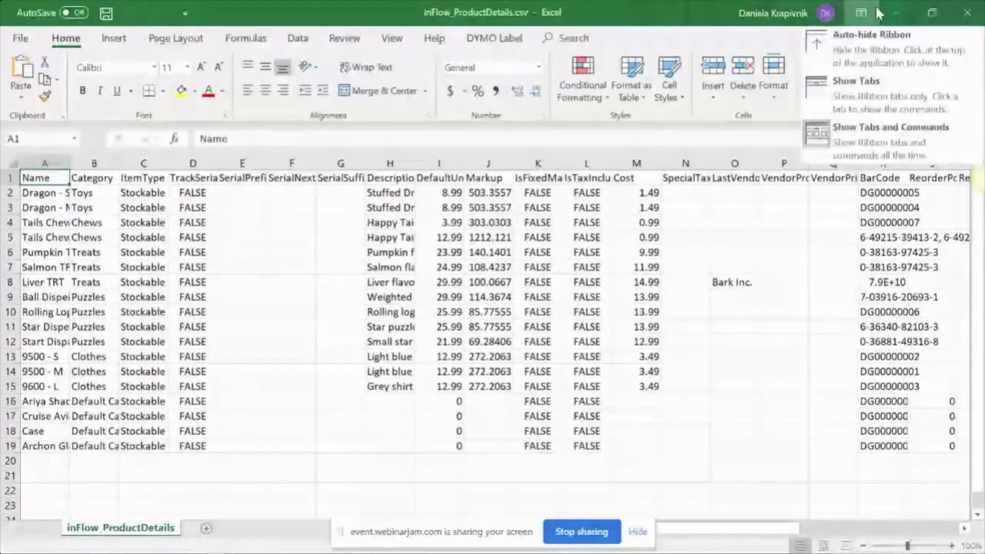
left_click(897, 13)
left_click(86, 105)
Switch to inFlow Cloud, export the filtered product list's contents to CSV on the Desktop as INV_ProductListingTable.csv, and show the desktop
left_click(188, 543)
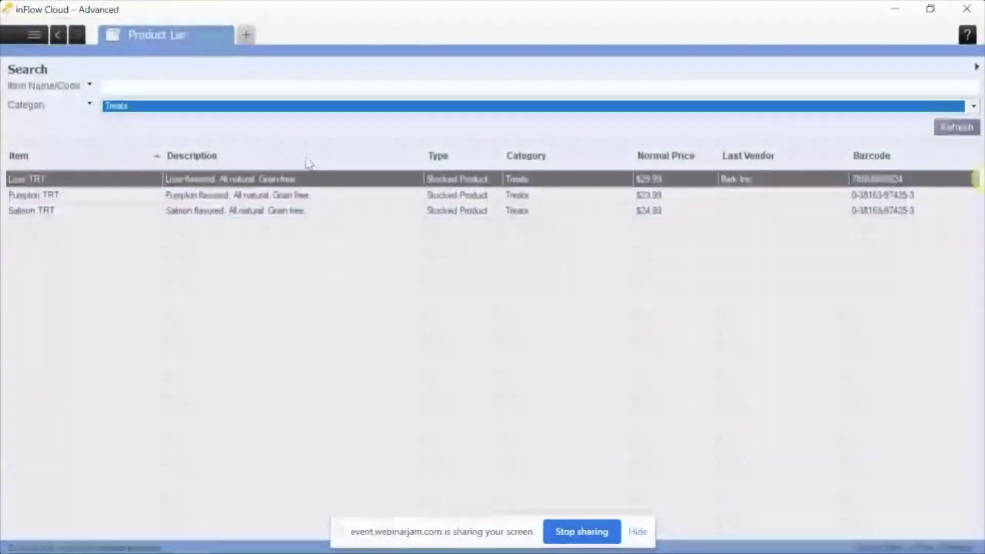
right_click(308, 163)
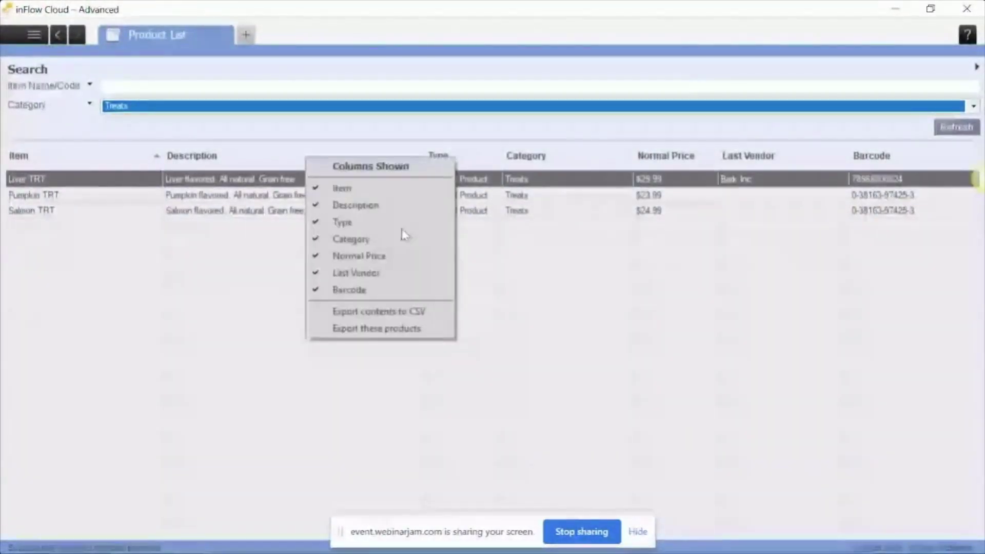
left_click(404, 314)
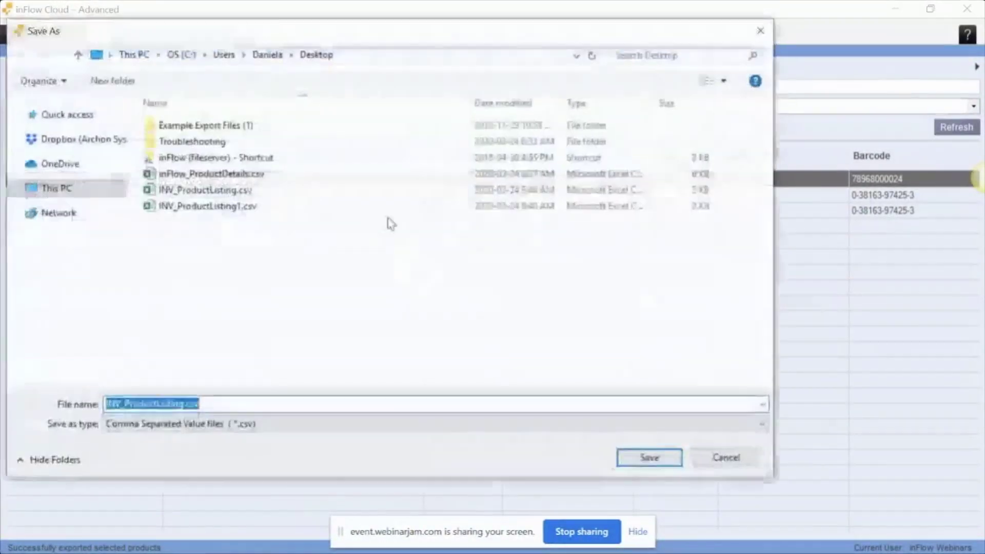
left_click(184, 405)
type("Table")
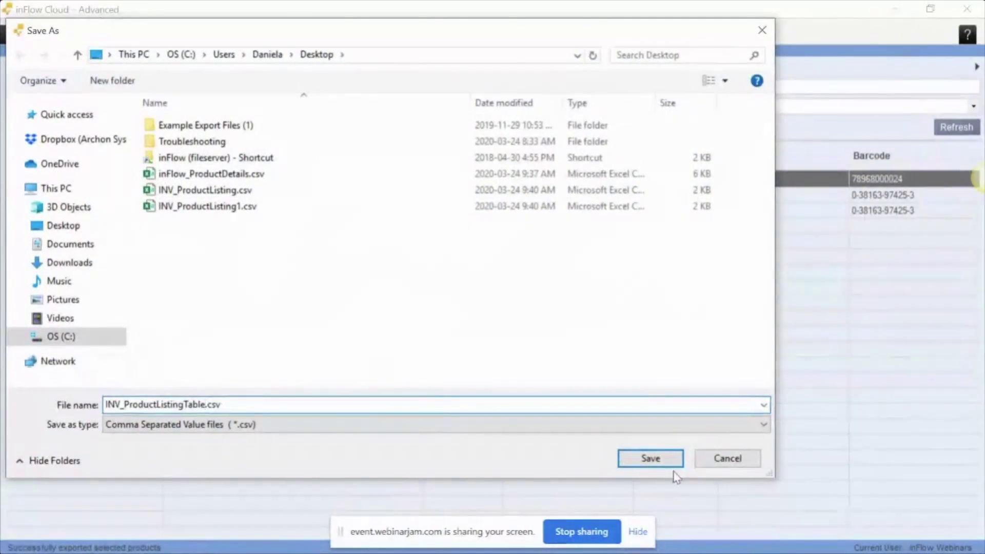
left_click(101, 225)
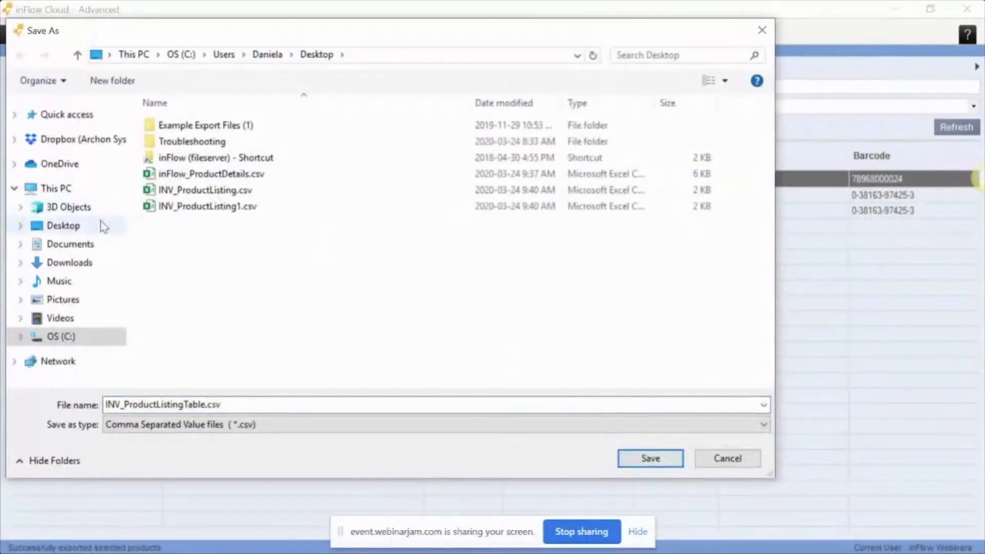
left_click(661, 465)
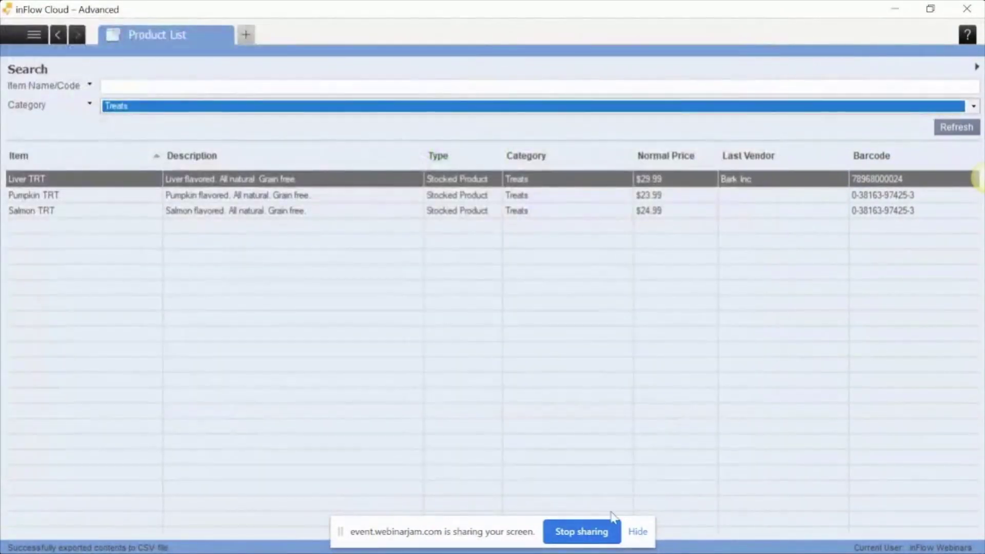
left_click(984, 547)
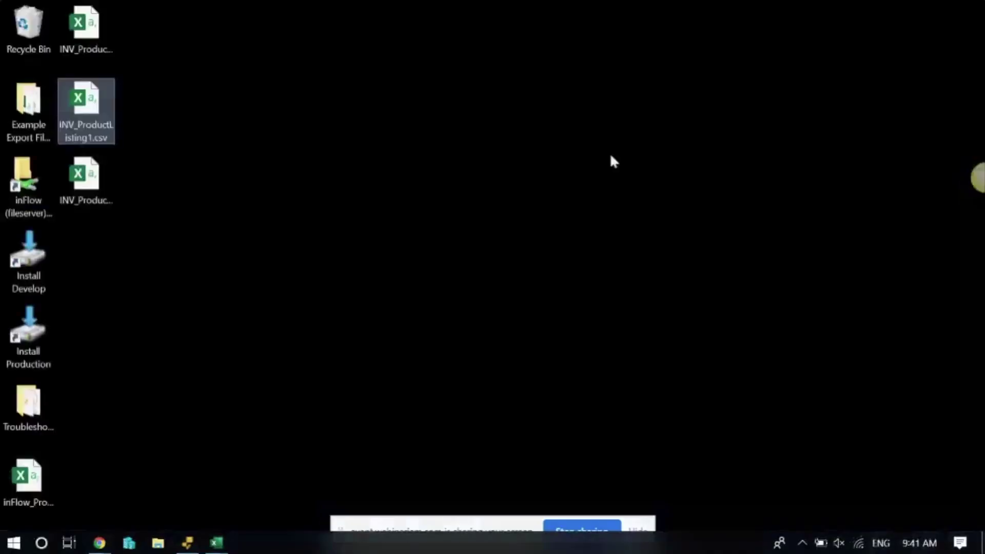
Open INV_ProductListingTable.csv in Excel, examine its columns, and minimize the open spreadsheets
left_click(84, 189)
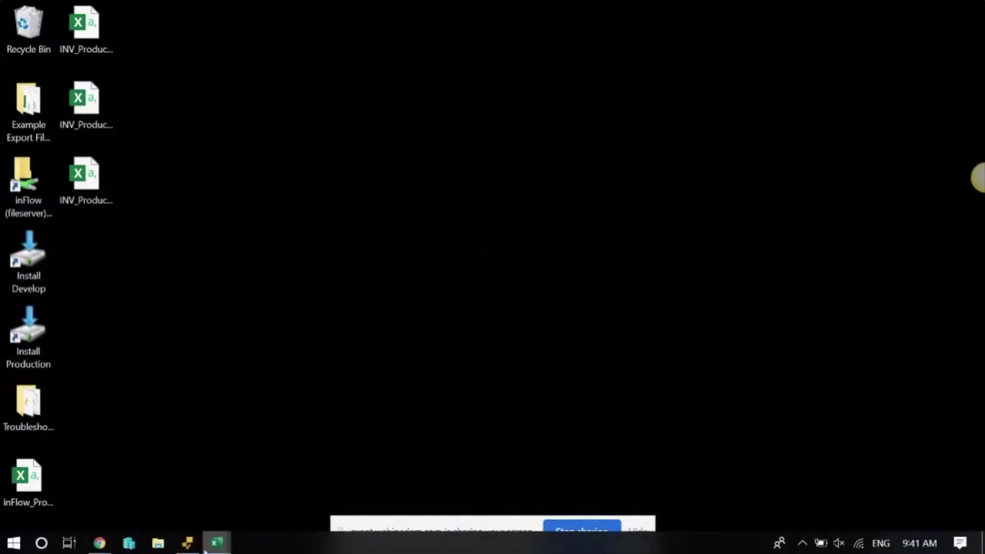
left_click(215, 543)
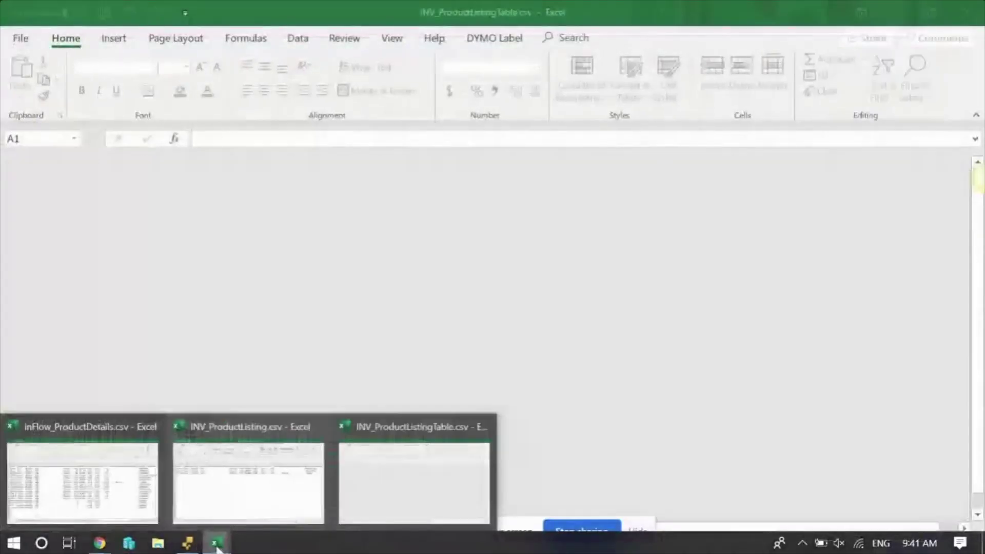
left_click(421, 475)
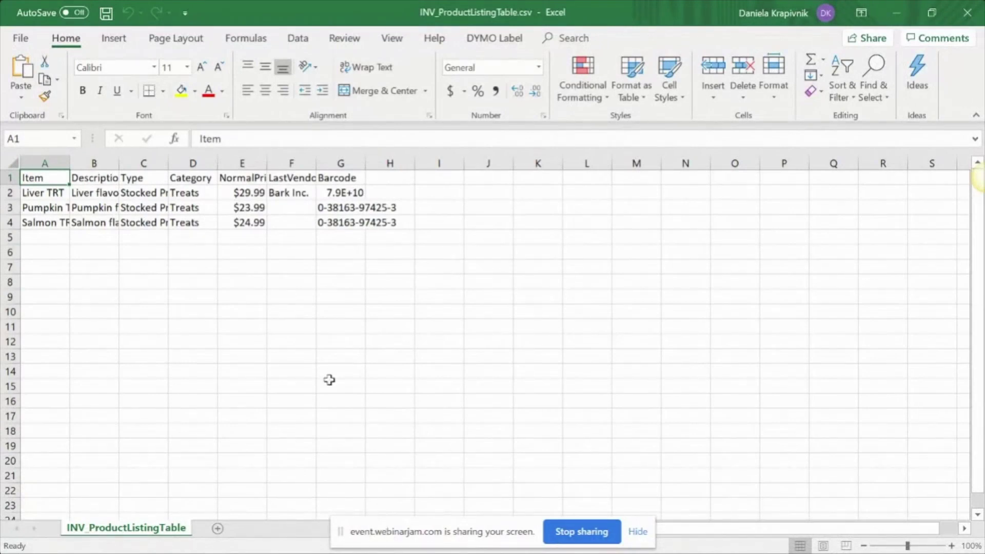
left_click(906, 19)
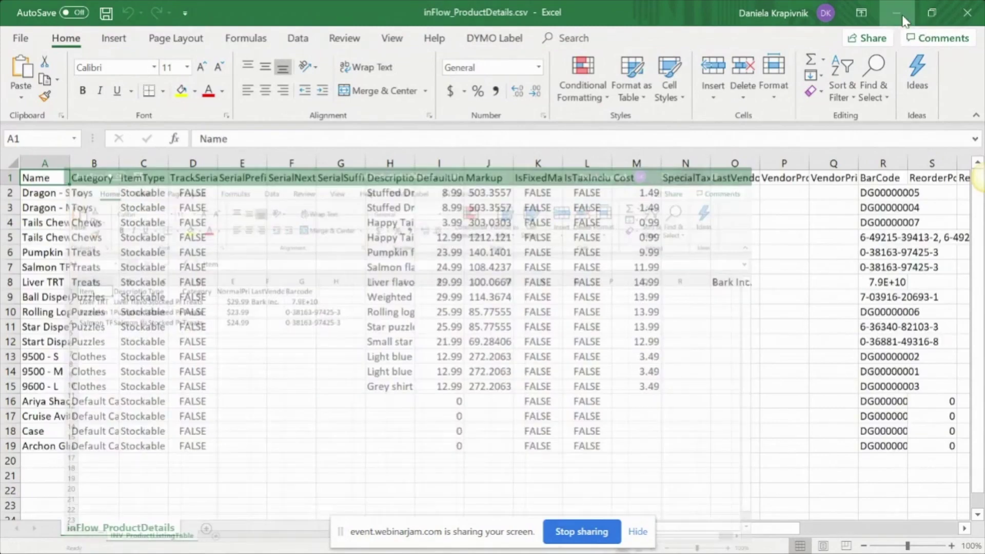
left_click(906, 18)
Open INV_ProductListing1.csv from the desktop and bring up the product list's column and export options in inFlow Cloud
left_click(84, 116)
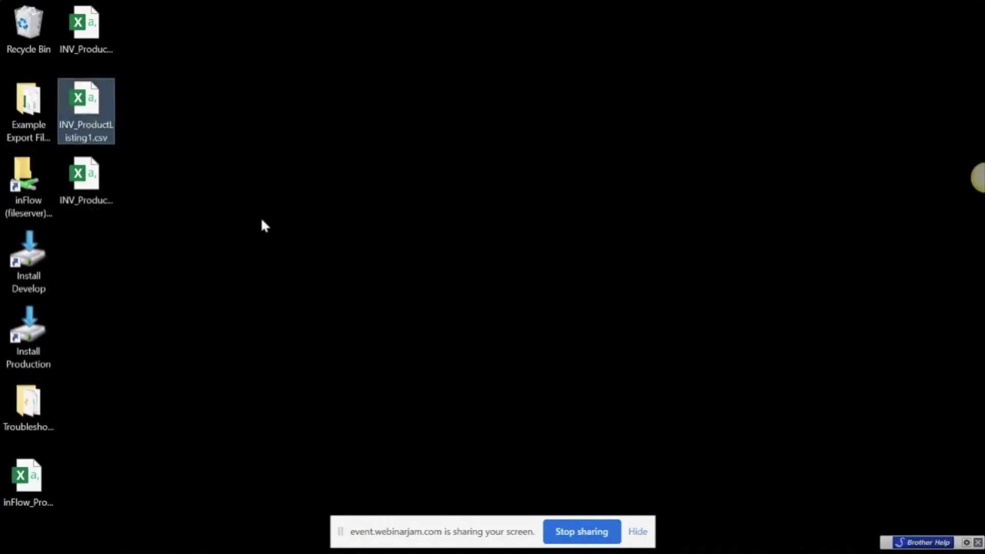
double_click(90, 92)
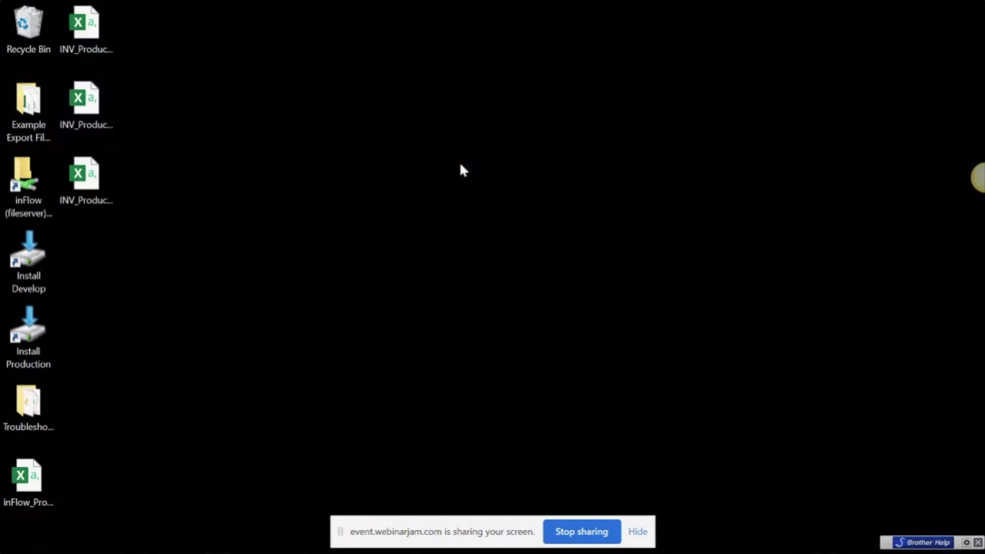
left_click(188, 545)
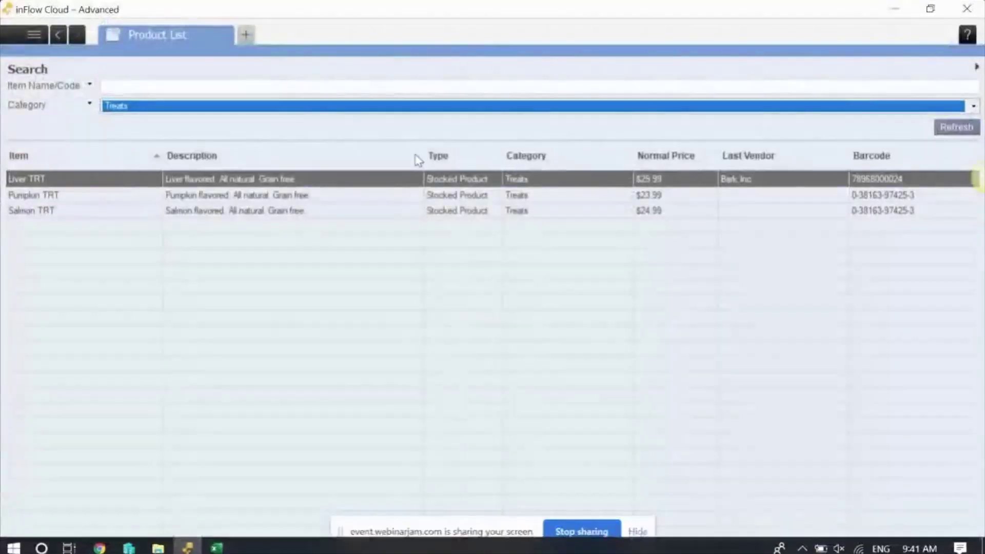
right_click(417, 156)
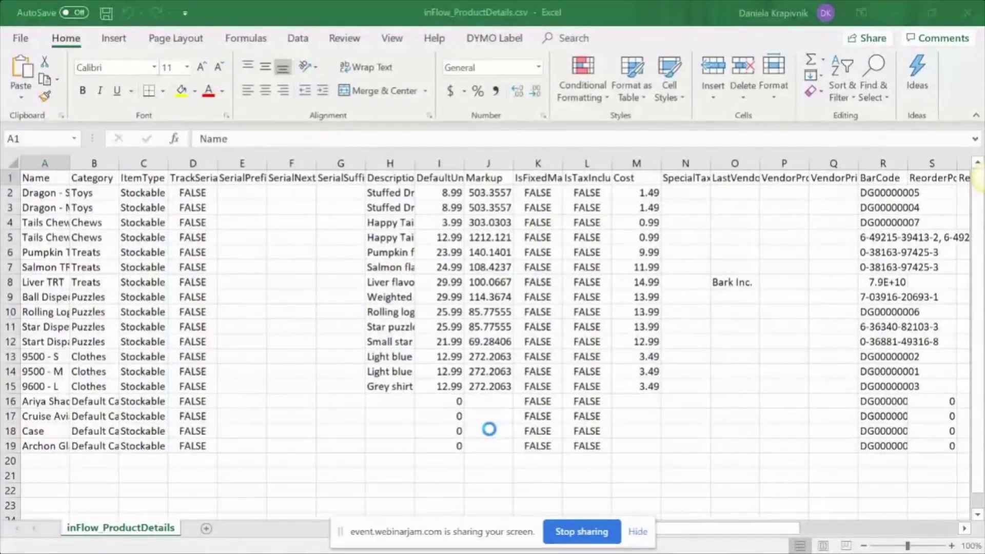
left_click(897, 12)
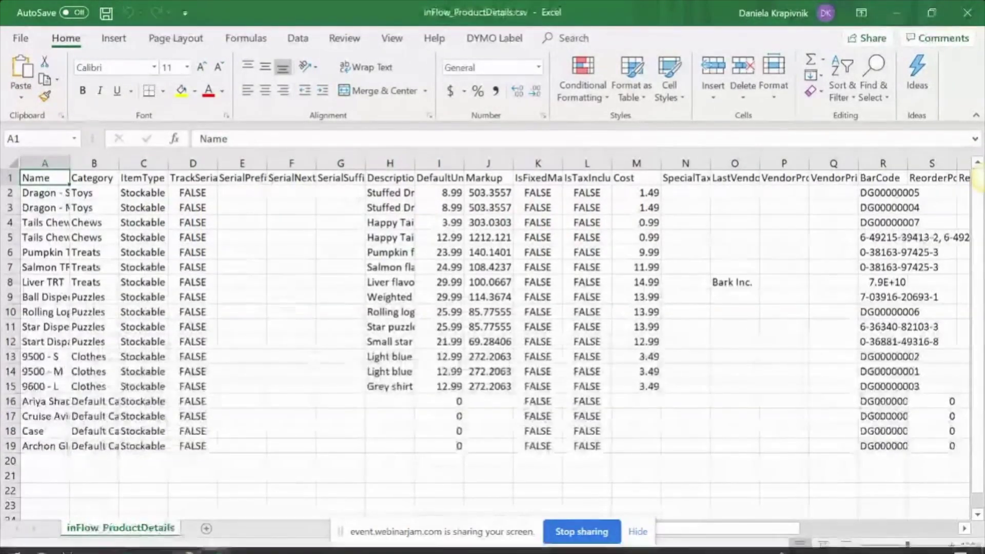
left_click(189, 545)
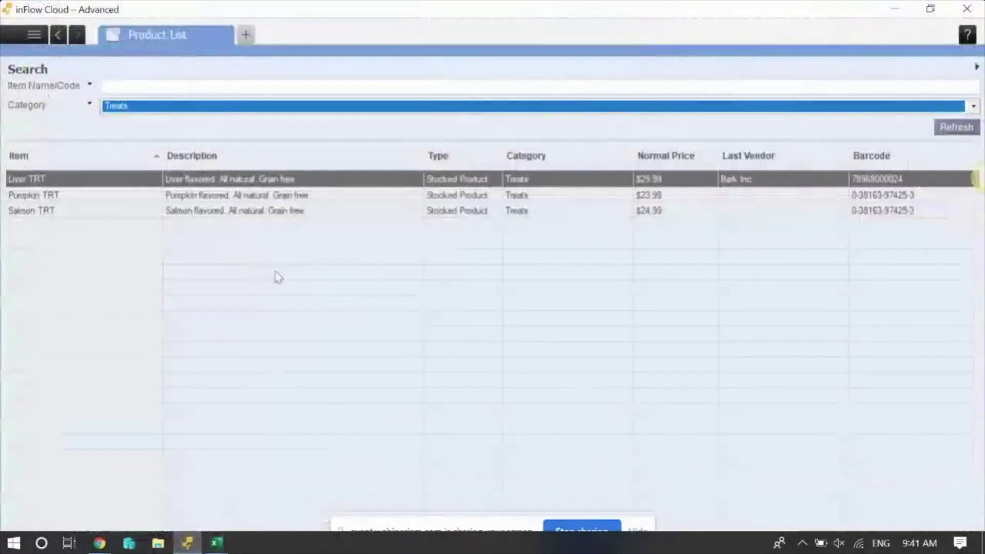
right_click(287, 164)
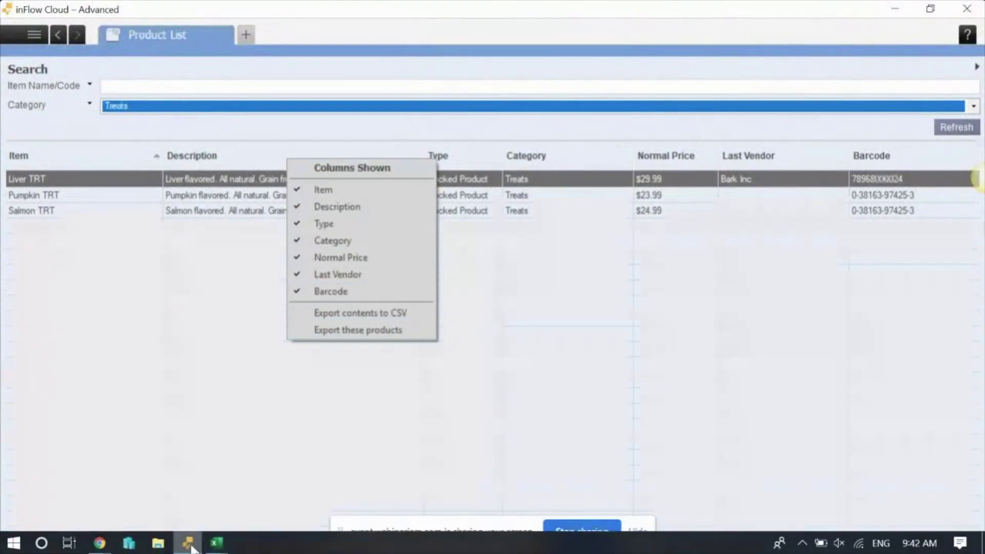
Switch to INV_ProductListing1.csv in Excel, examine the exported product details, and minimize all open windows
left_click(216, 543)
left_click(565, 462)
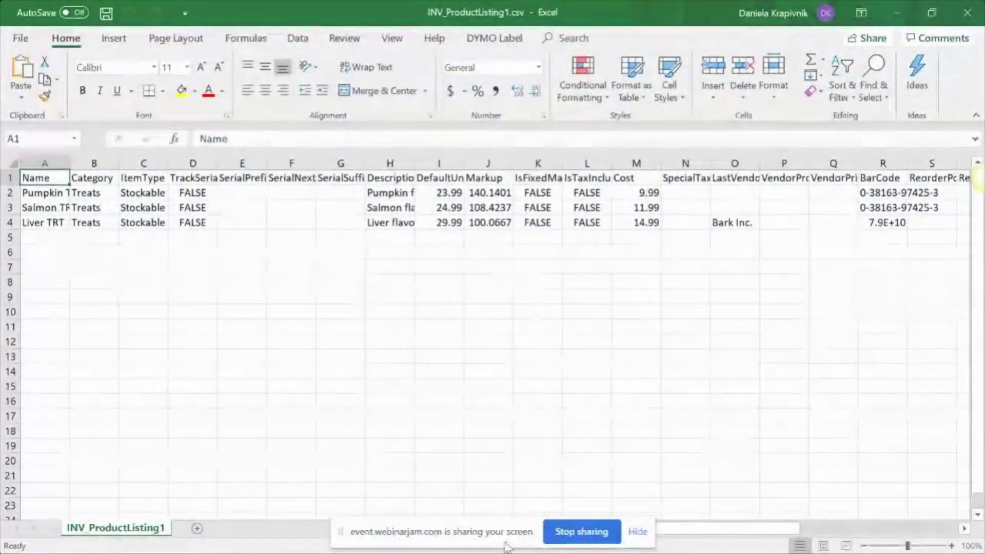
left_click_drag(507, 547, 306, 515)
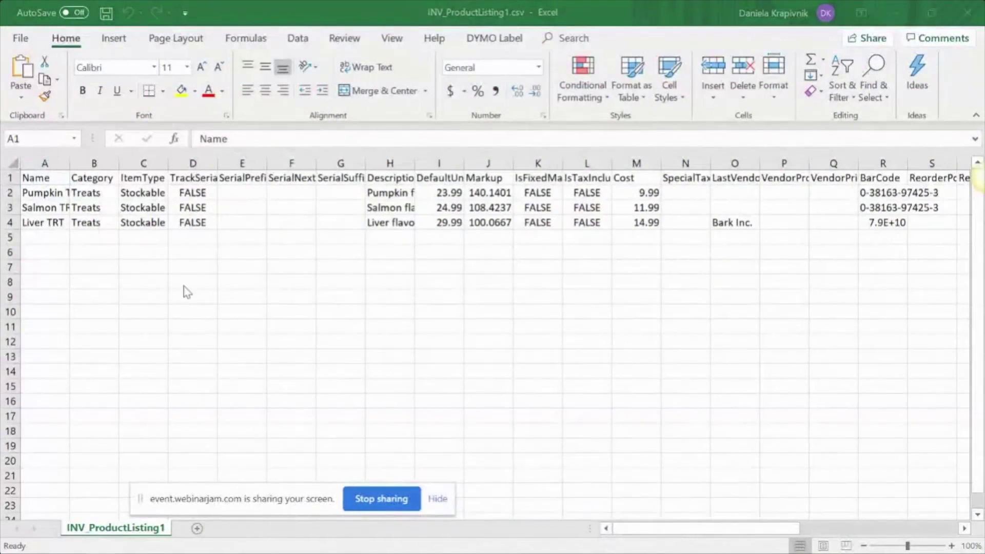
mouse_move(645, 524)
left_mouse_down()
mouse_move(852, 531)
mouse_move(644, 528)
left_mouse_up()
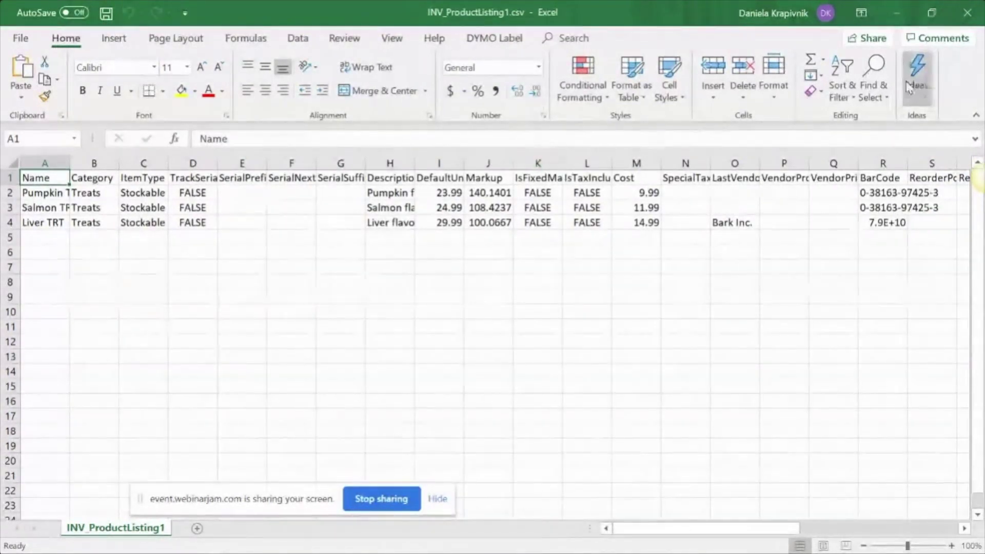
left_click(904, 12)
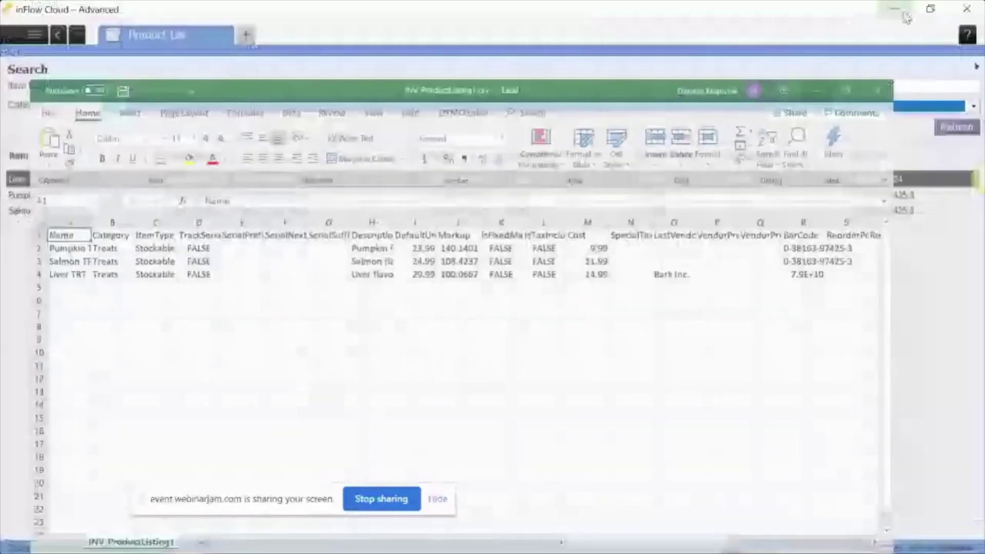
left_click(894, 13)
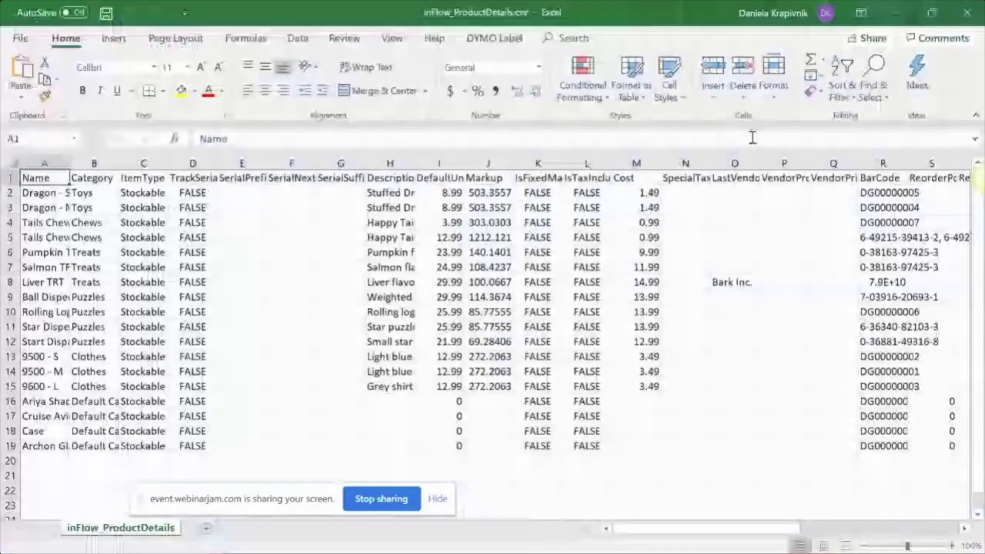
left_click(897, 12)
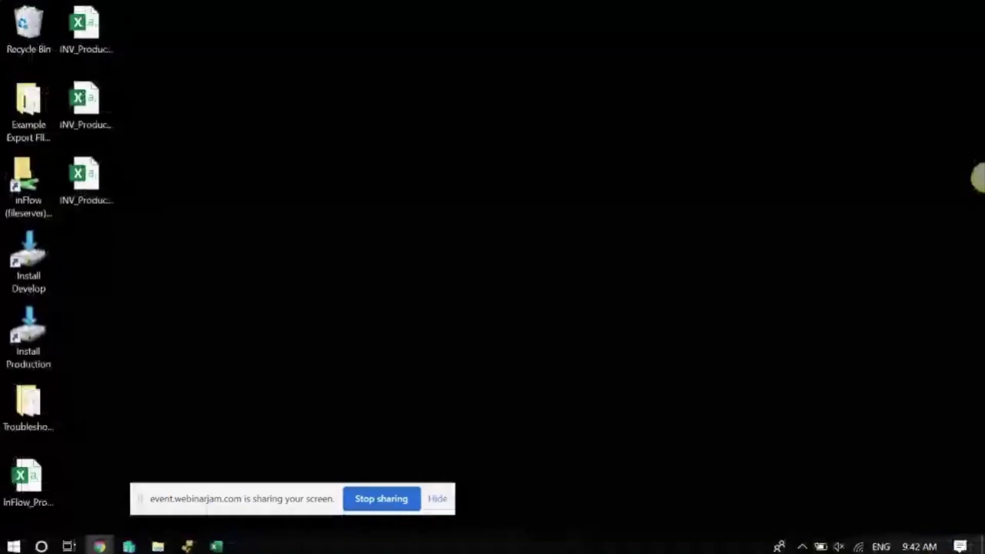
Switch to inFlow Cloud, open the purchase order list, and view its column and export options
left_click(188, 543)
left_click(34, 34)
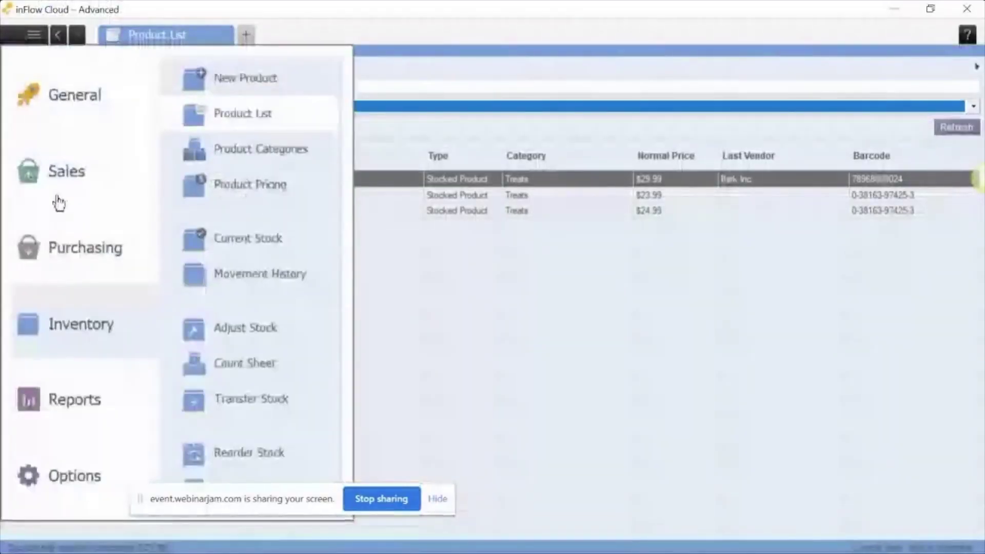
left_click(81, 251)
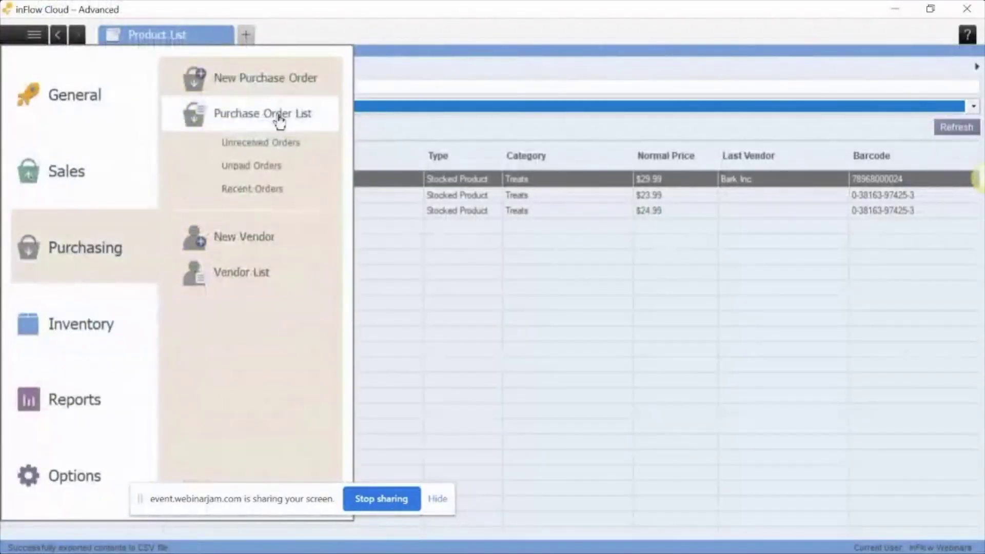
left_click(279, 117)
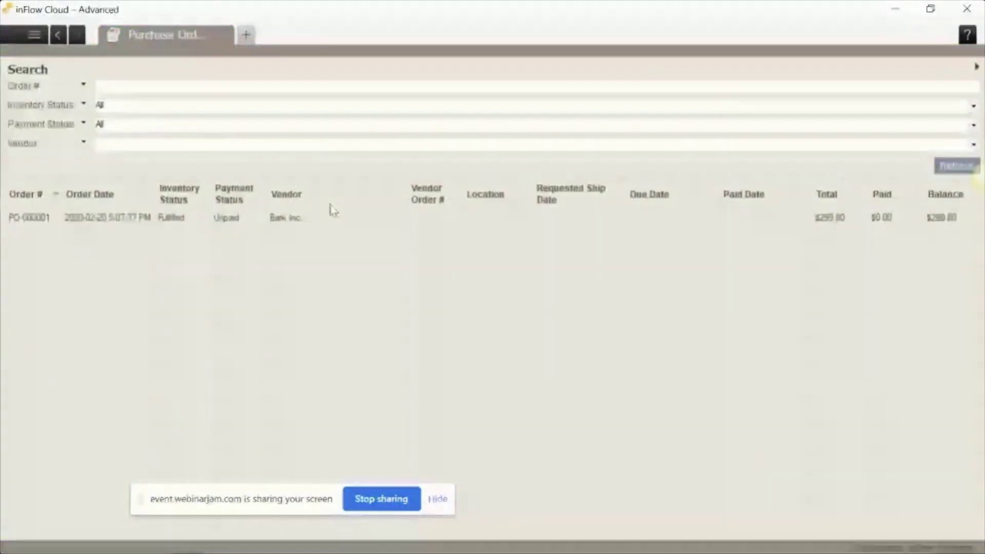
right_click(333, 209)
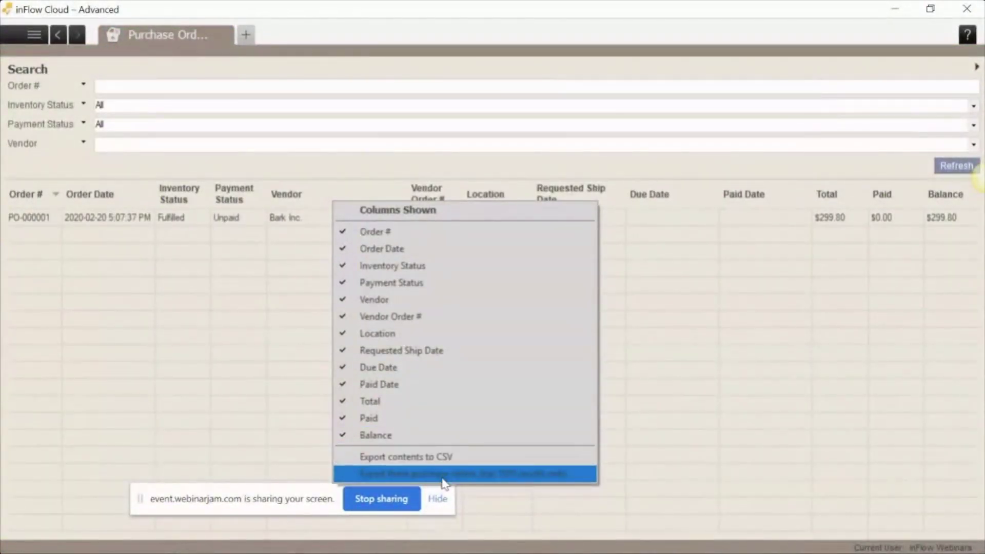
left_click(28, 40)
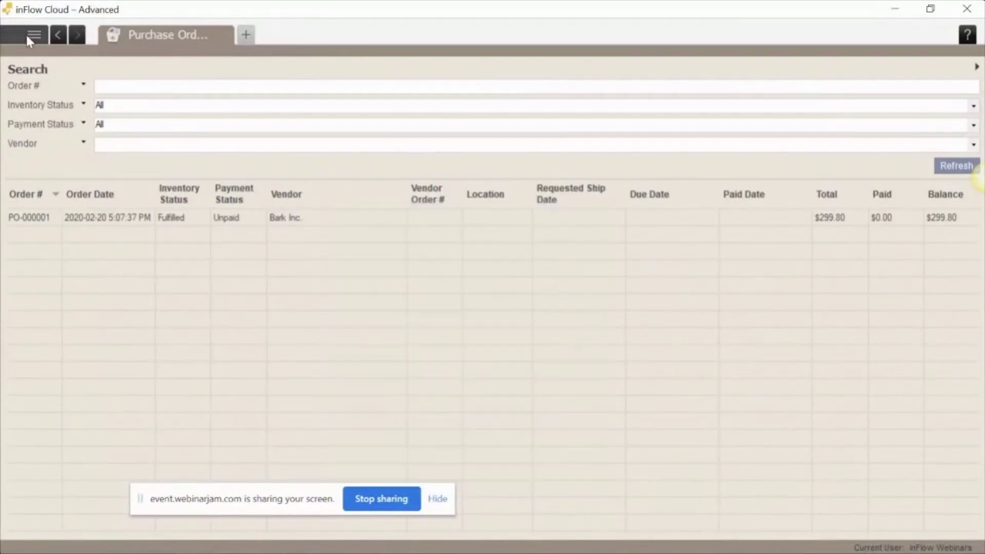
Open the inventory locations list in the company settings, view its CSV export option, and close both dialogs without changes
left_click(28, 40)
mouse_move(26, 488)
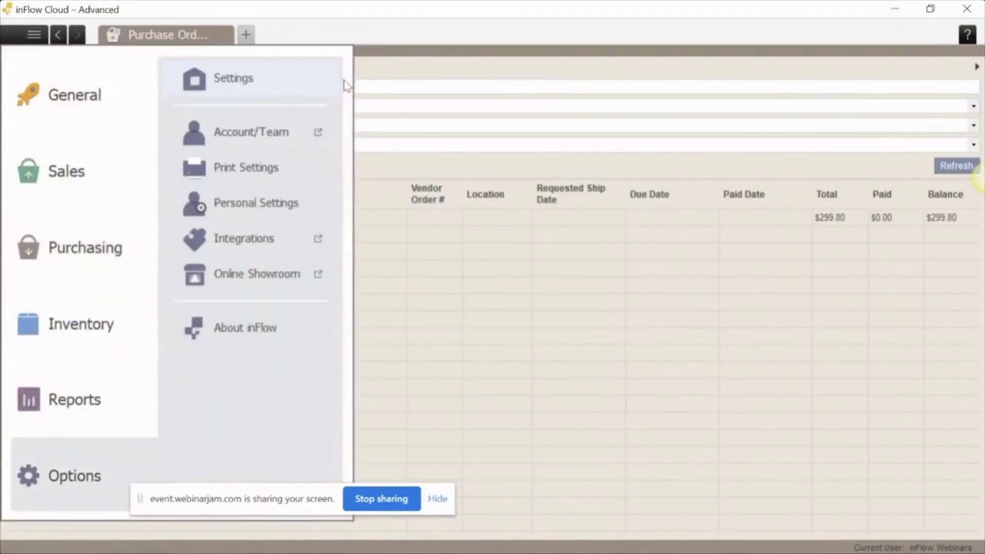
left_click(300, 94)
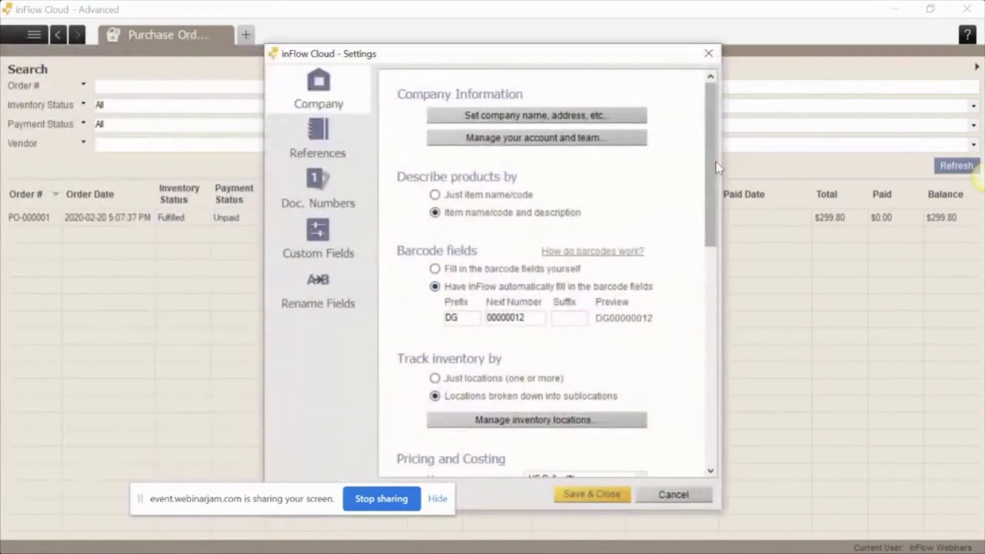
left_click_drag(712, 161, 706, 183)
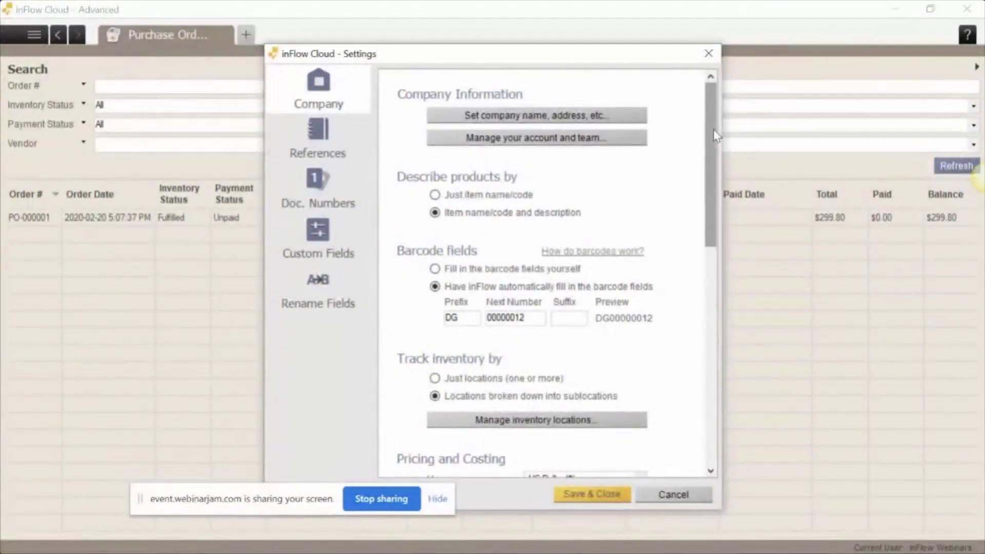
scroll(714, 130, "down", 3)
left_click(534, 314)
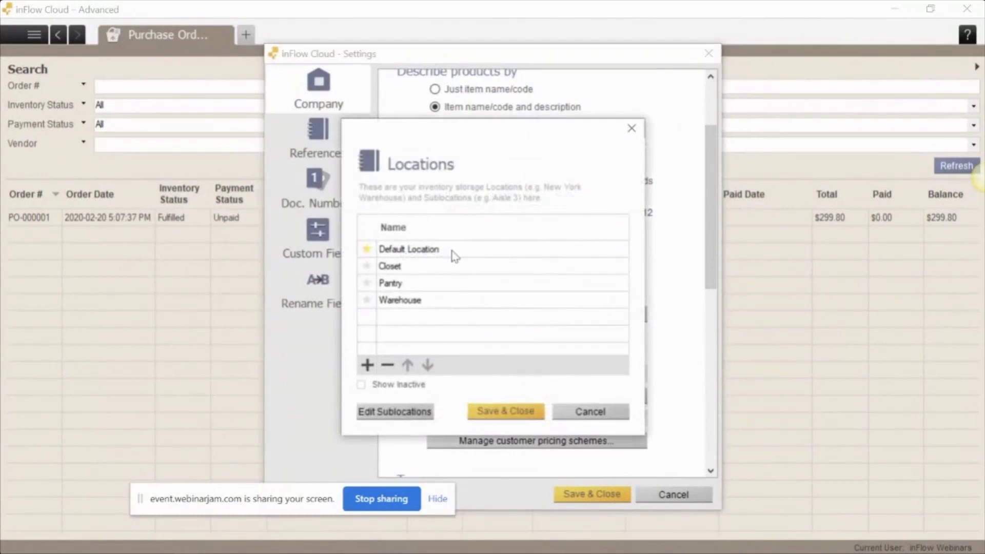
right_click(440, 234)
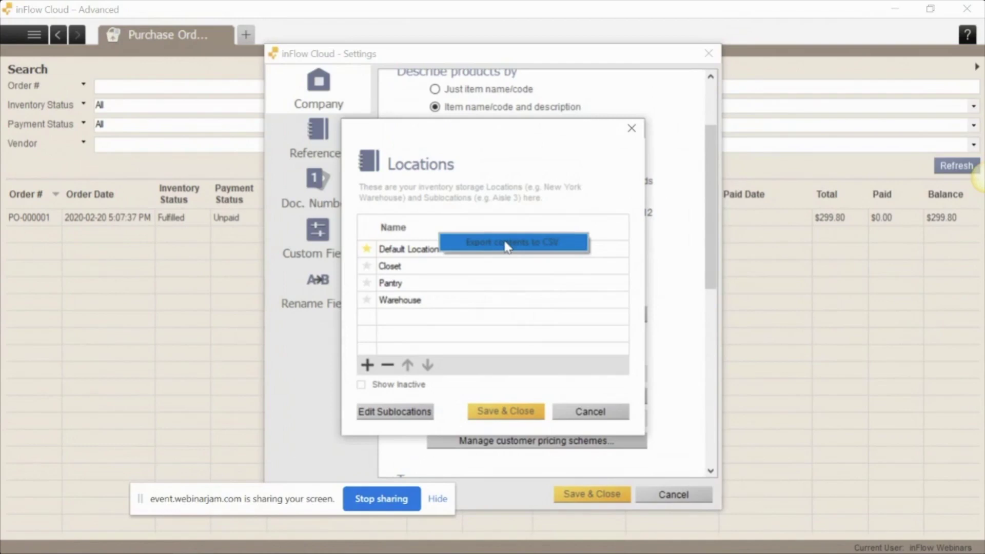
left_click(632, 129)
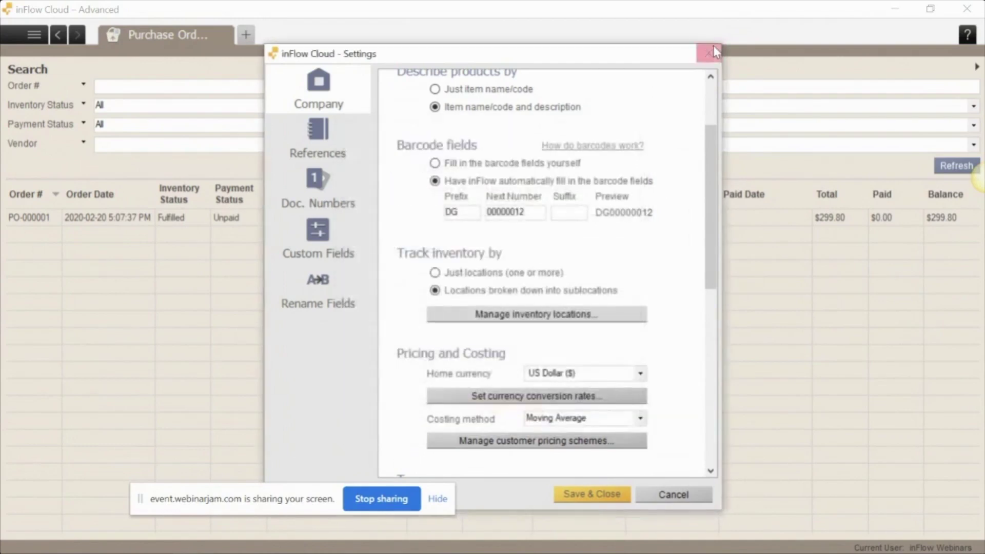
left_click(709, 53)
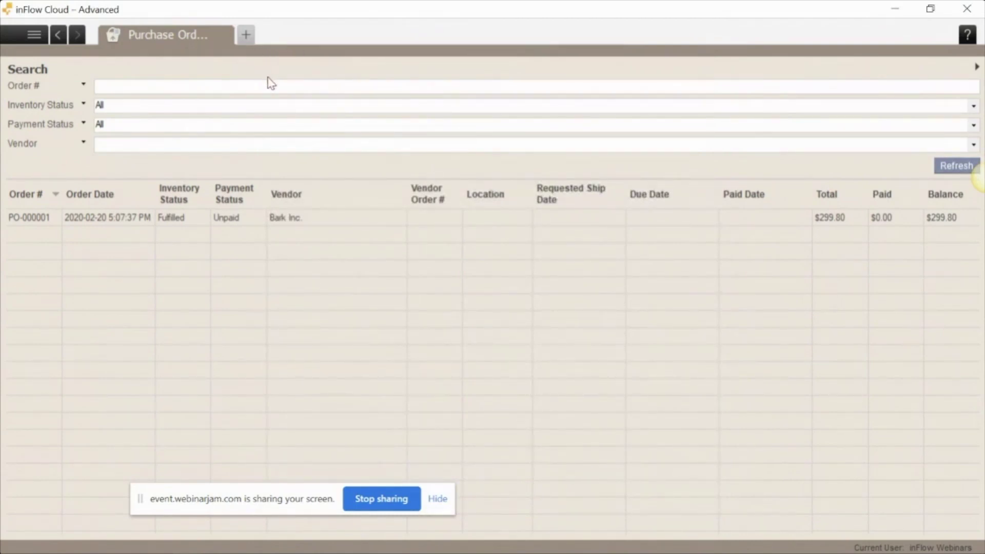
Open the second stock adjustment in the Adjust Stock list and view the export options for its item table
left_click(16, 34)
mouse_move(81, 321)
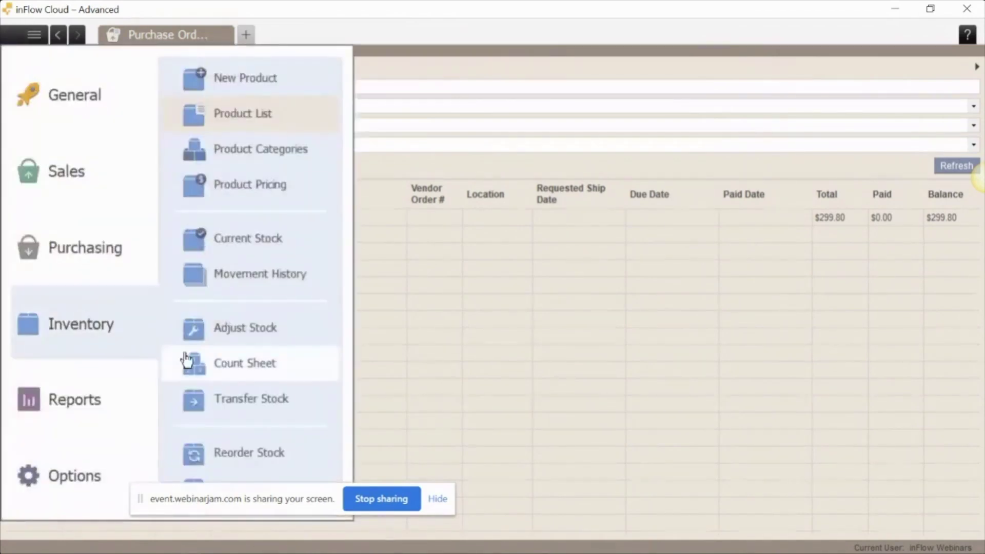
left_click(255, 334)
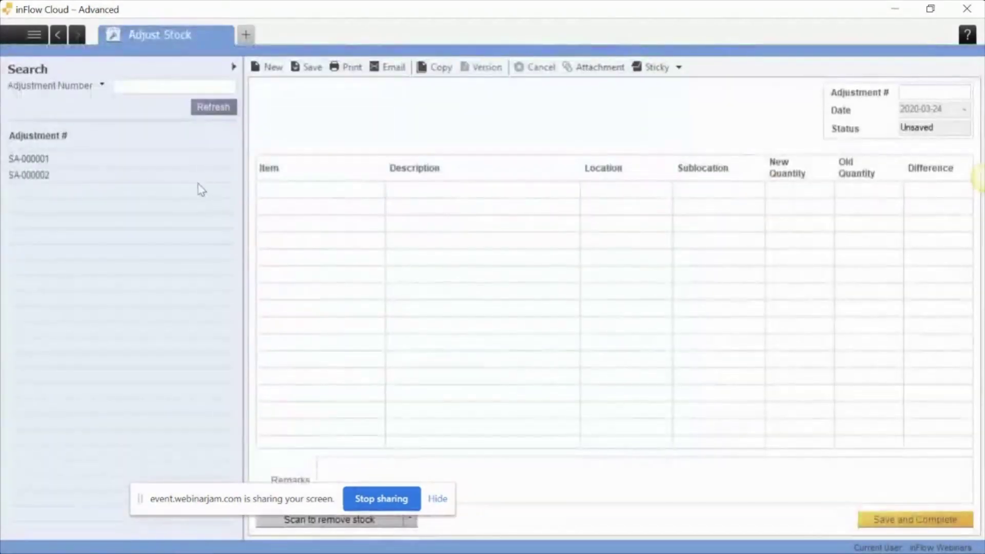
left_click(190, 177)
right_click(363, 177)
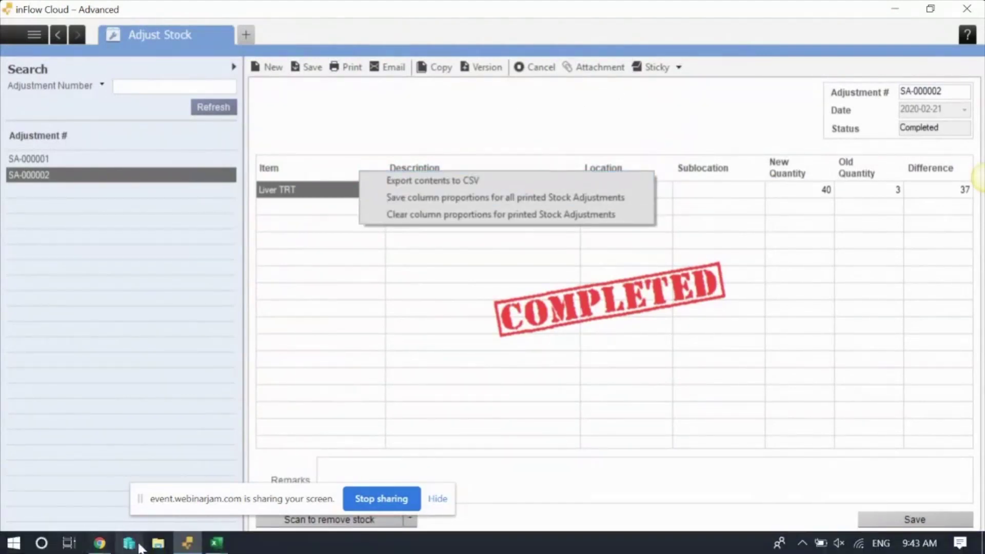
Switch to the WebinarJam broadcast in Chrome, check the attendee chat, and return to the slide controls
left_click(100, 543)
left_click(99, 526)
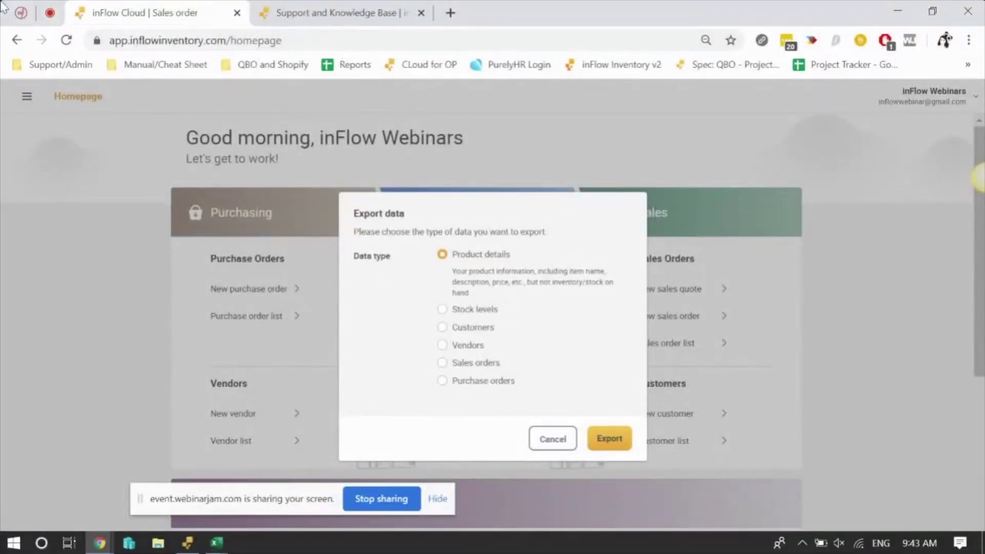
left_click(62, 8)
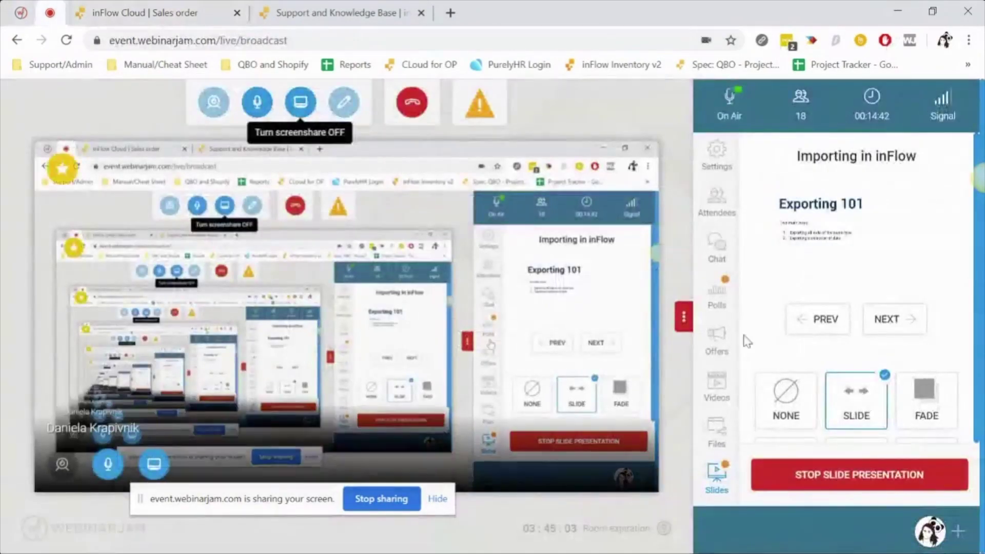
left_click(718, 247)
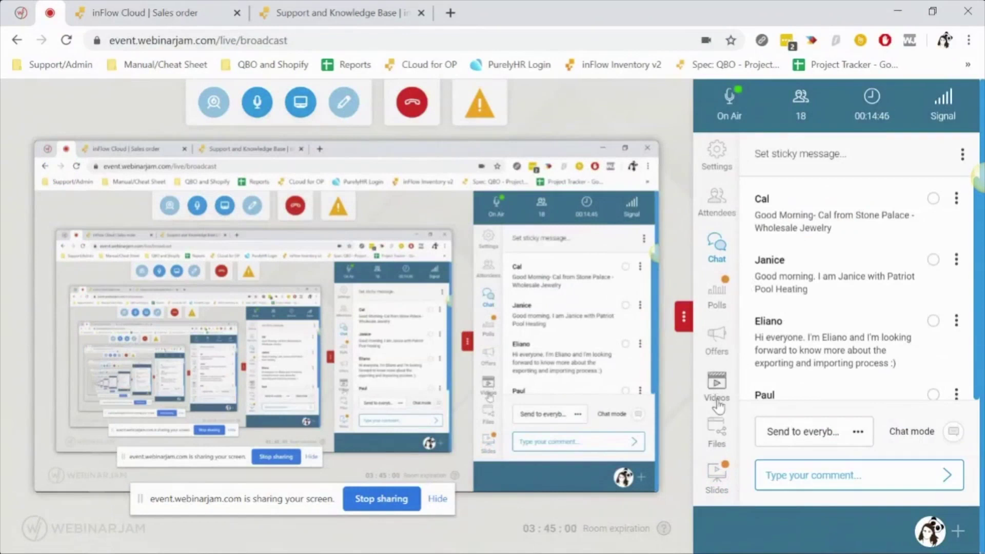
left_click(726, 476)
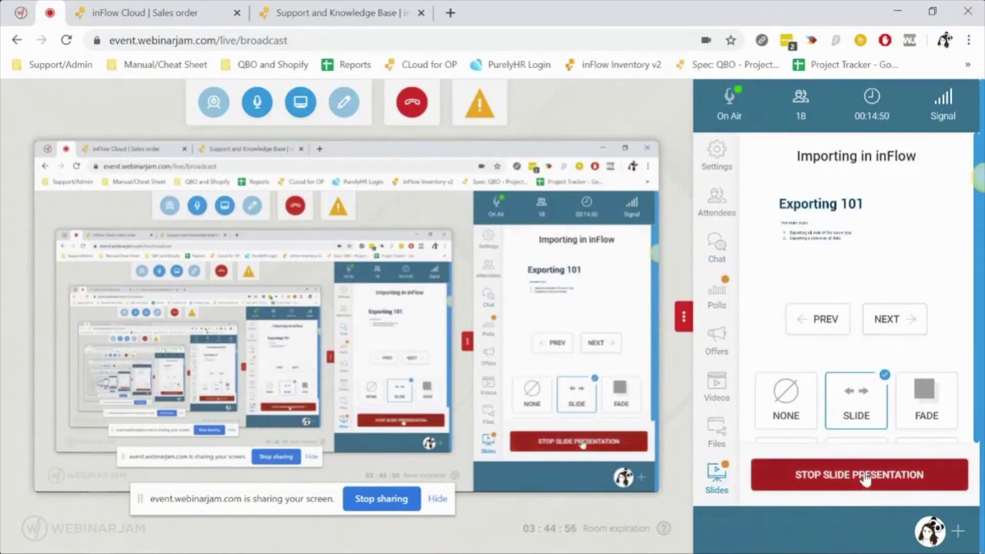
Stop the running slide presentation, reload the Importing in inFlow presentation, and turn off screen sharing
left_click(865, 482)
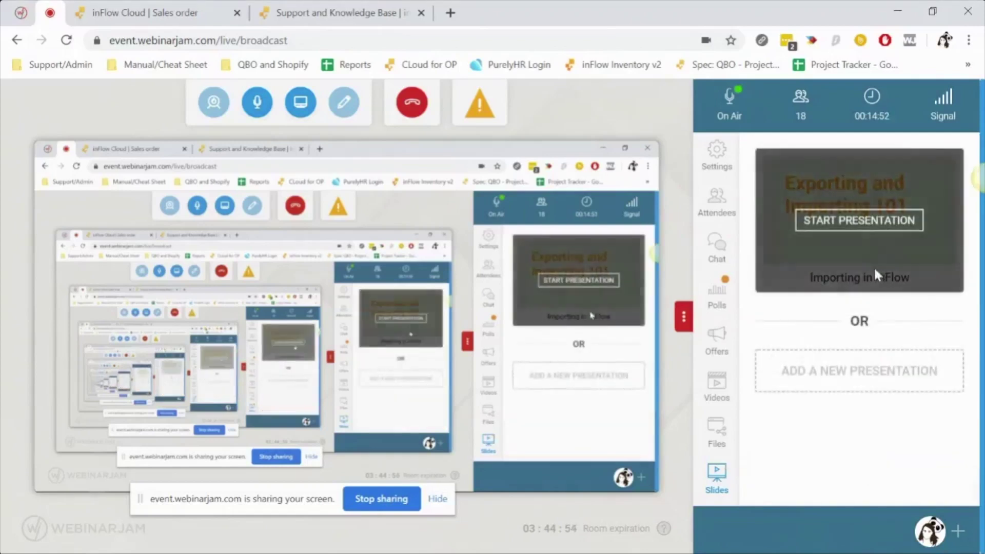
left_click(827, 218)
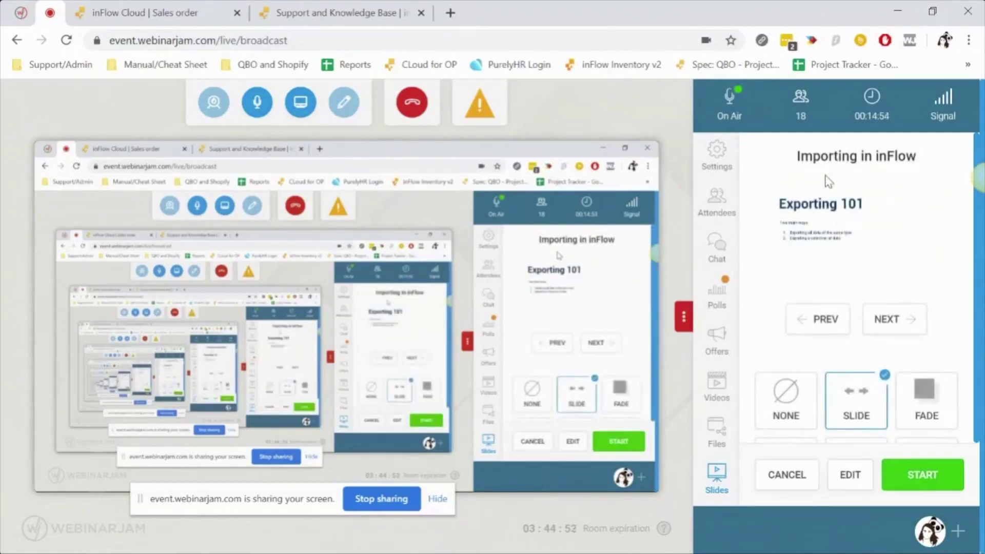
left_click(737, 252)
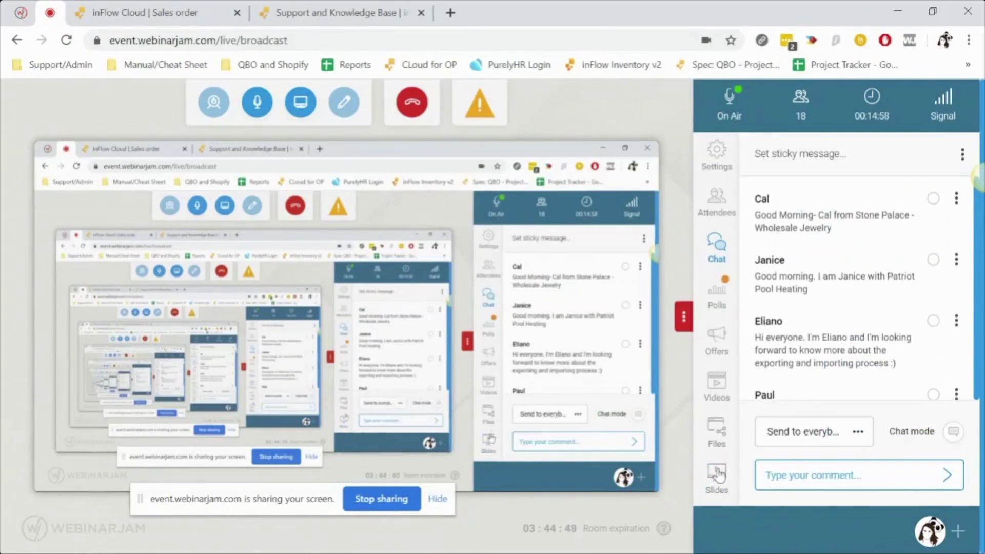
left_click(717, 473)
left_click(301, 102)
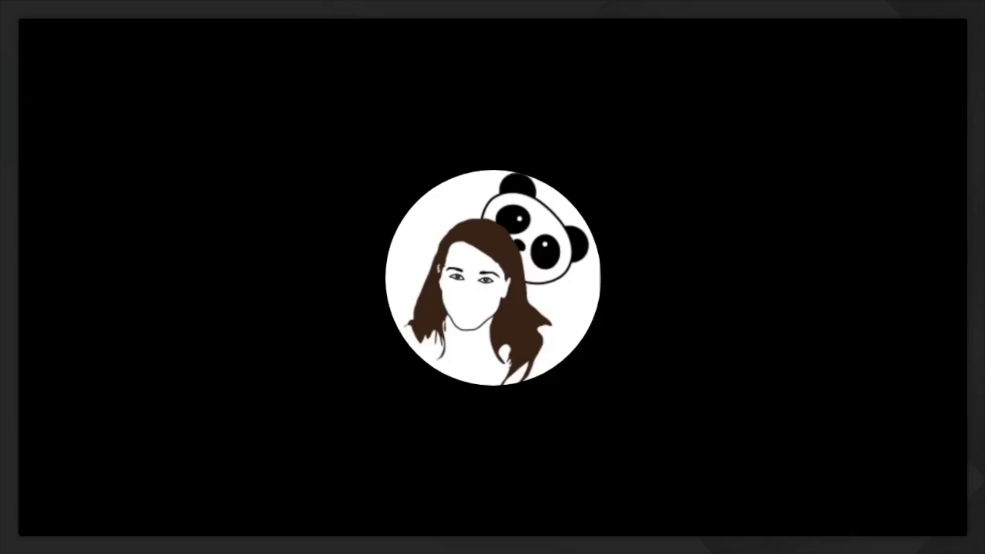
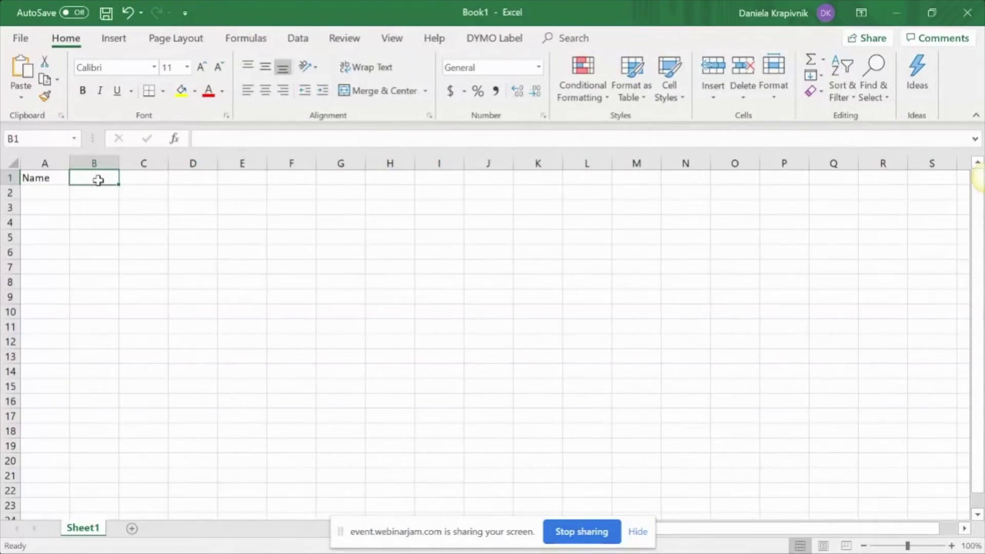
Enter the column headers ItemType, UnitPrice and Cost in cells B1 to D1 of Book1, and select cell A2
double_click(98, 180)
type("ItemT")
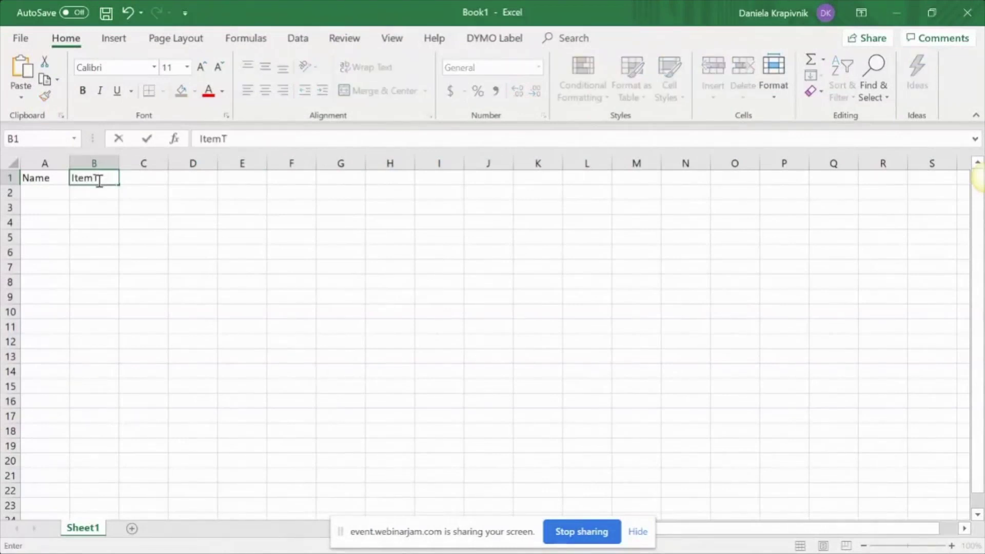
type("ype")
key("Tab")
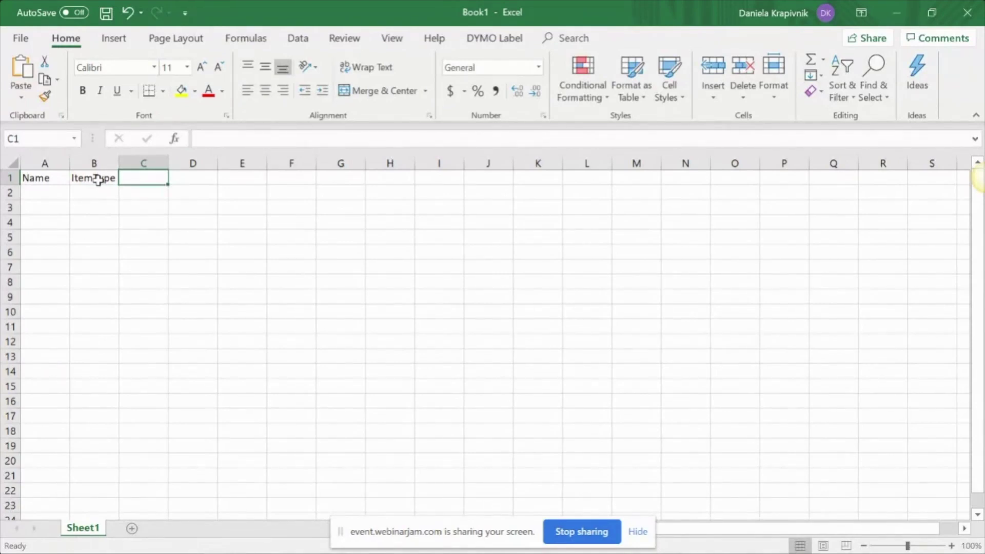
type("UnitP")
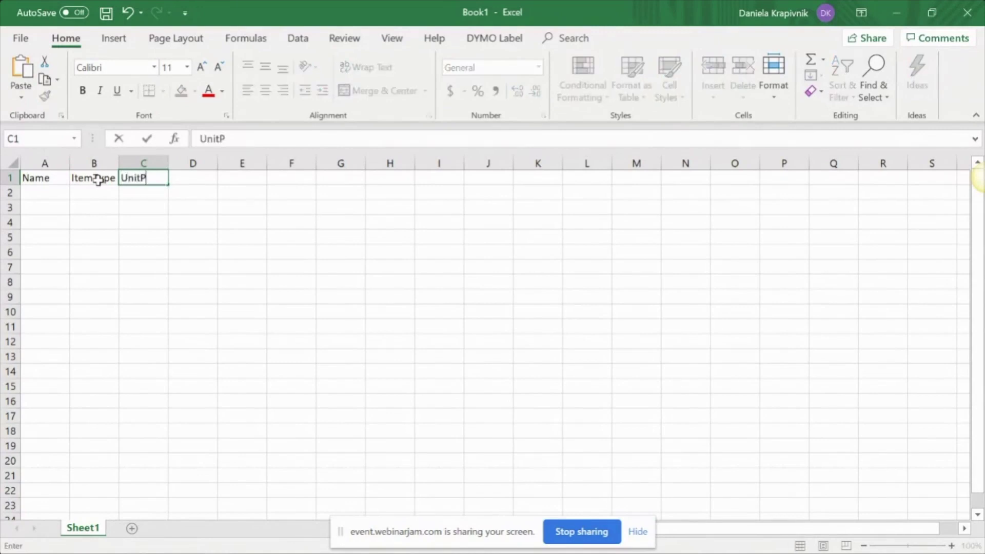
type("rice")
key("Tab")
type("Cost")
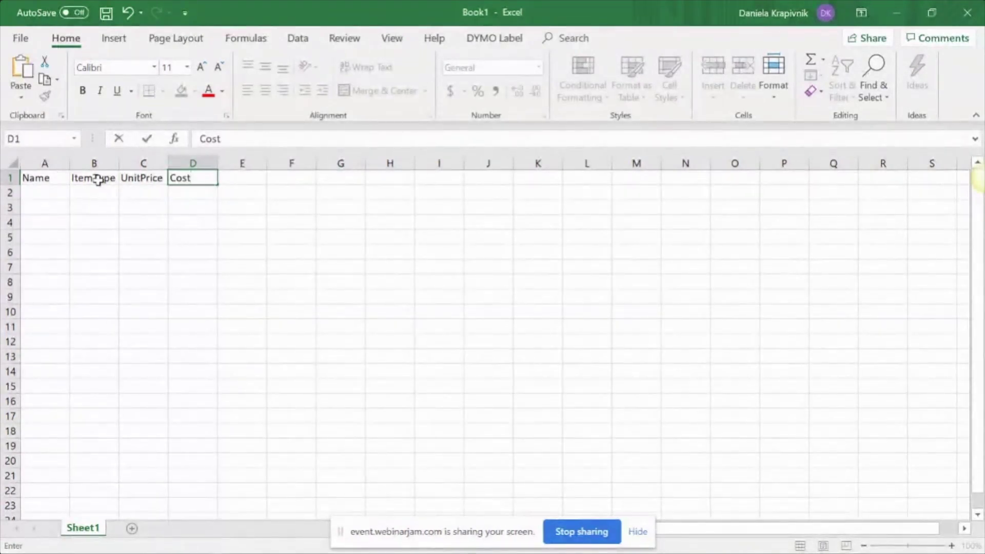
key("Tab")
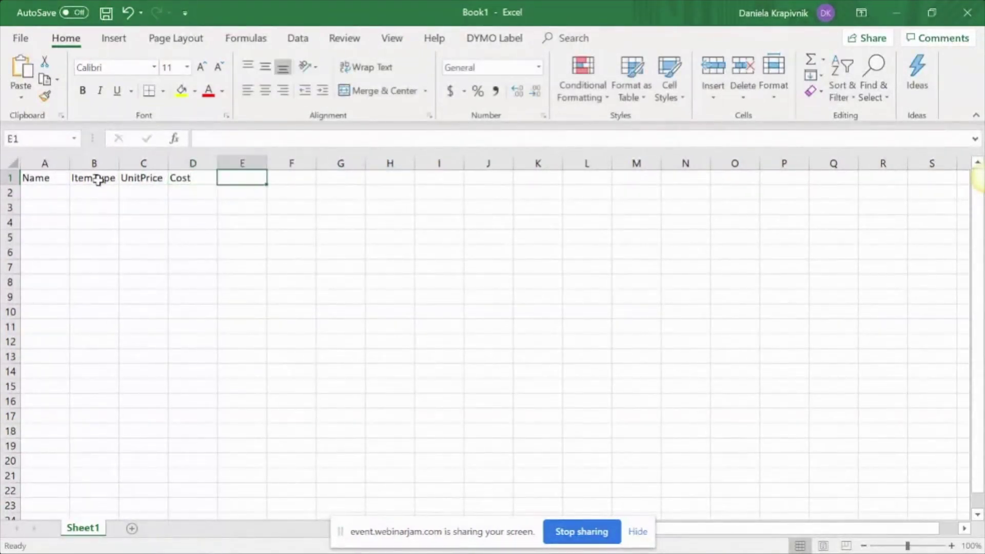
left_click(44, 192)
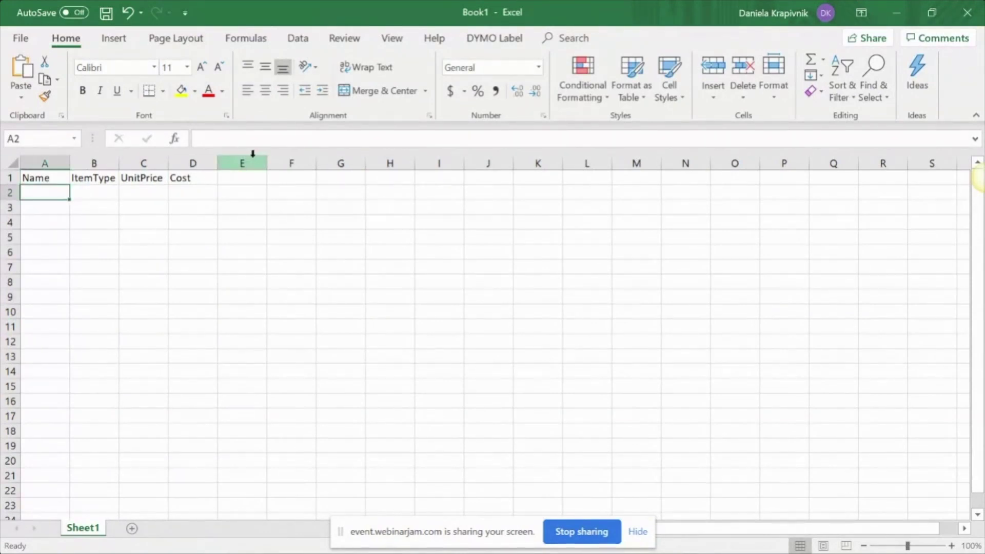
Switch to inFlow_ProductDetails.csv, examine the column headers in row 1 from Category onward, and return to Book1
mouse_move(165, 549)
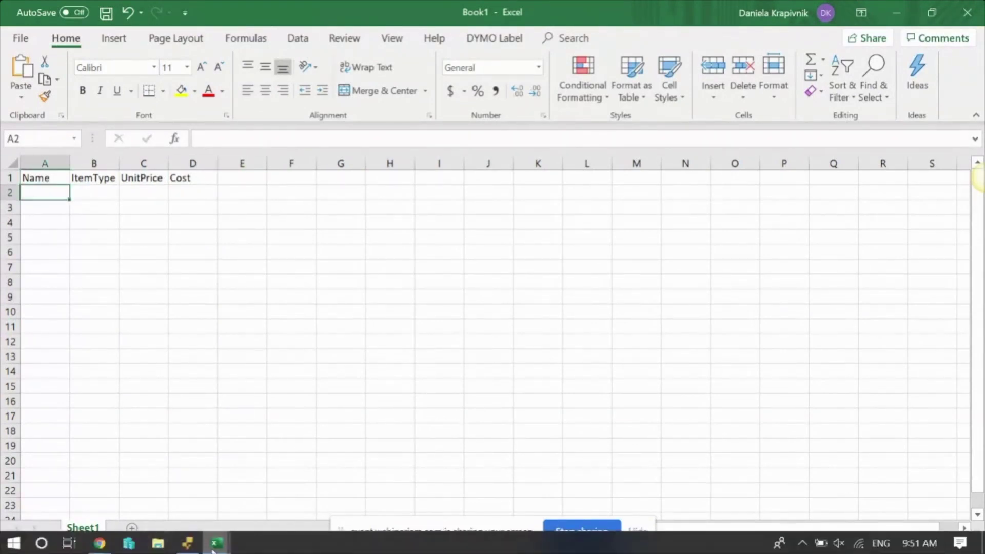
mouse_move(214, 545)
left_click(136, 481)
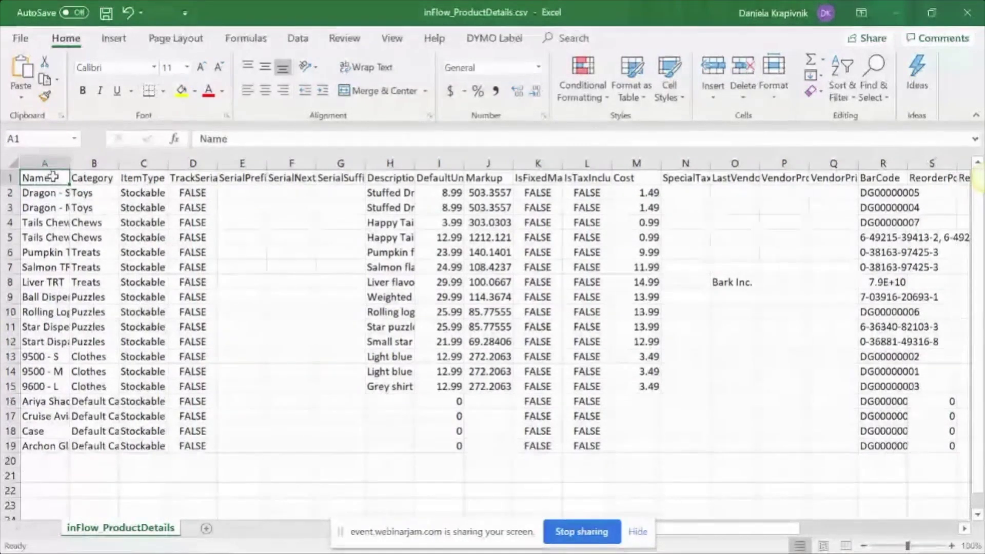
left_click_drag(76, 177, 954, 190)
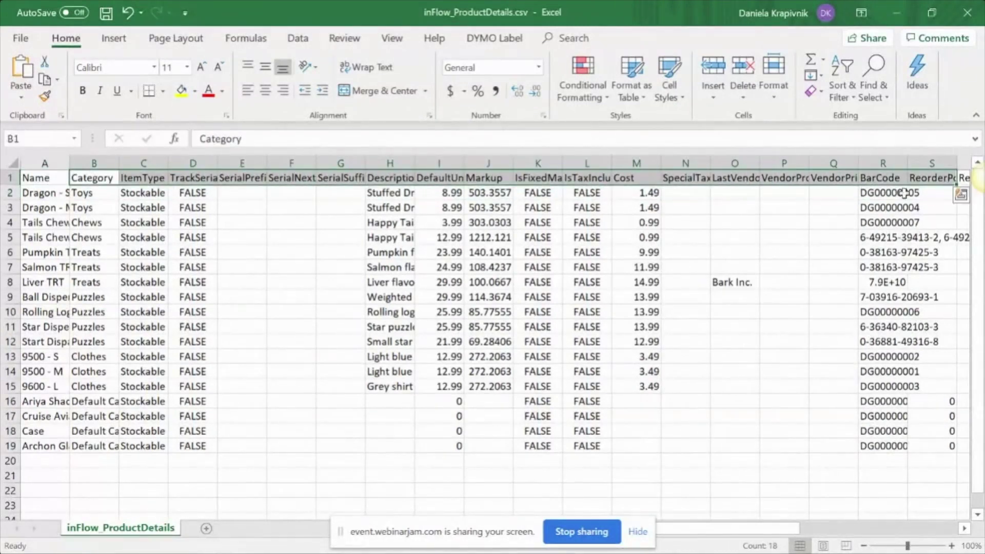
mouse_move(232, 552)
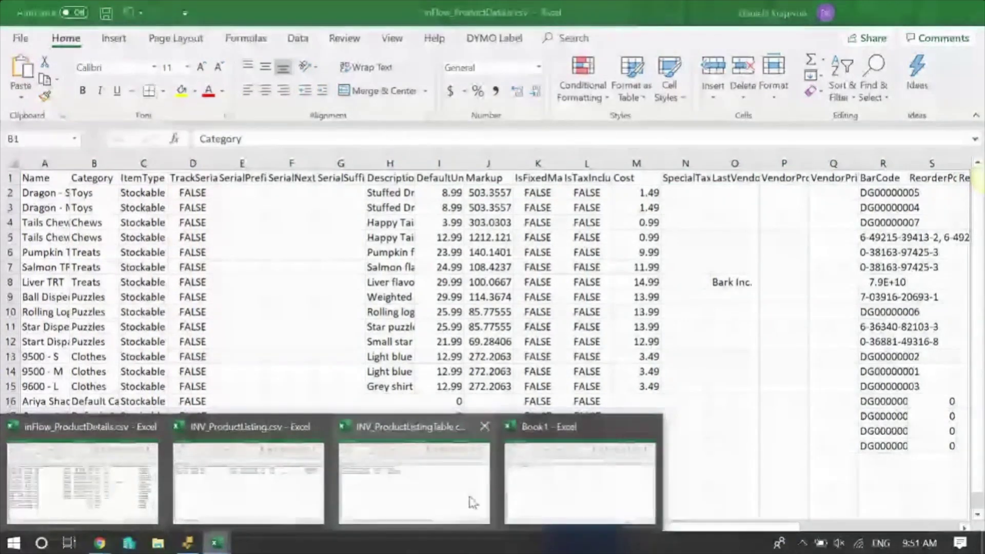
left_click(552, 499)
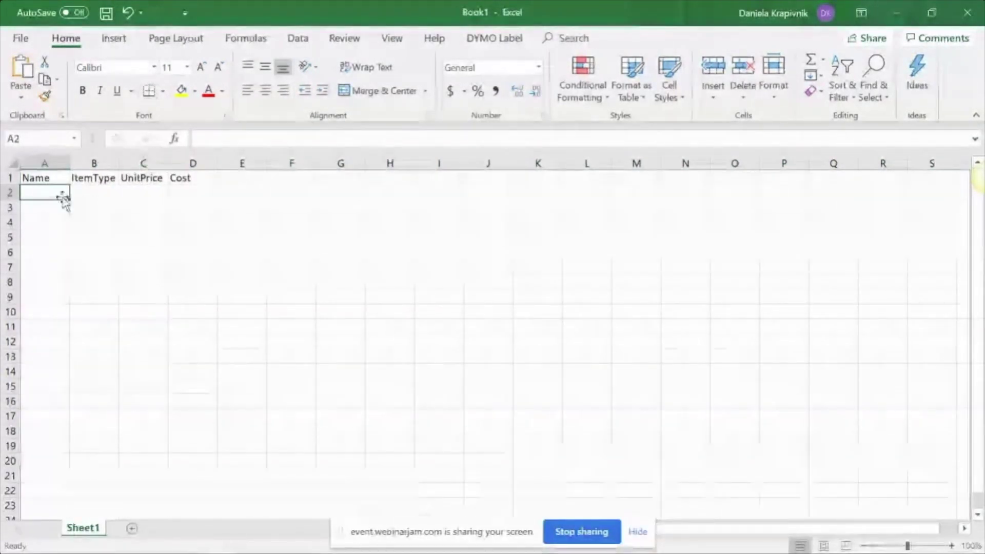
Widen columns A to C and enter Ariya Shades as the first product name in cell A2
left_click_drag(168, 163, 186, 162)
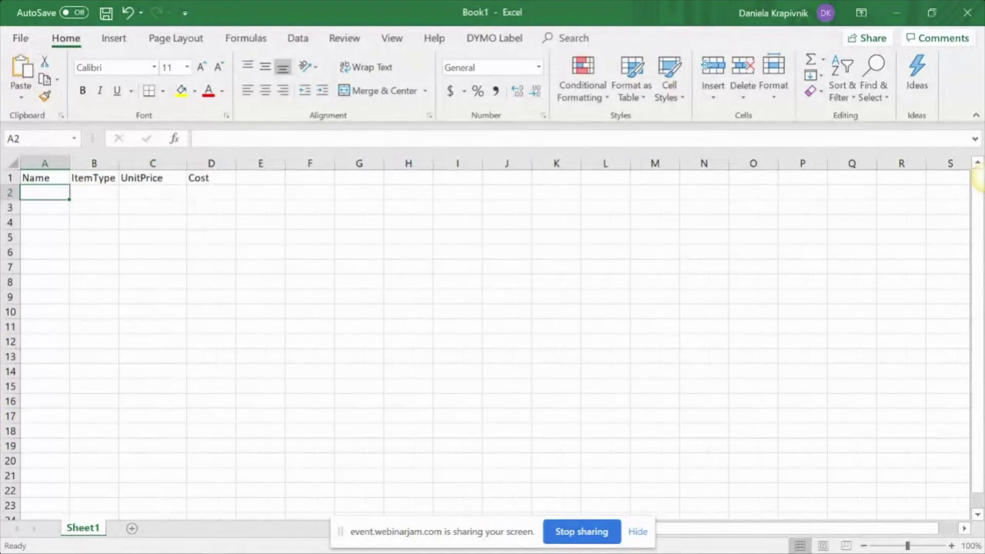
left_click(97, 545)
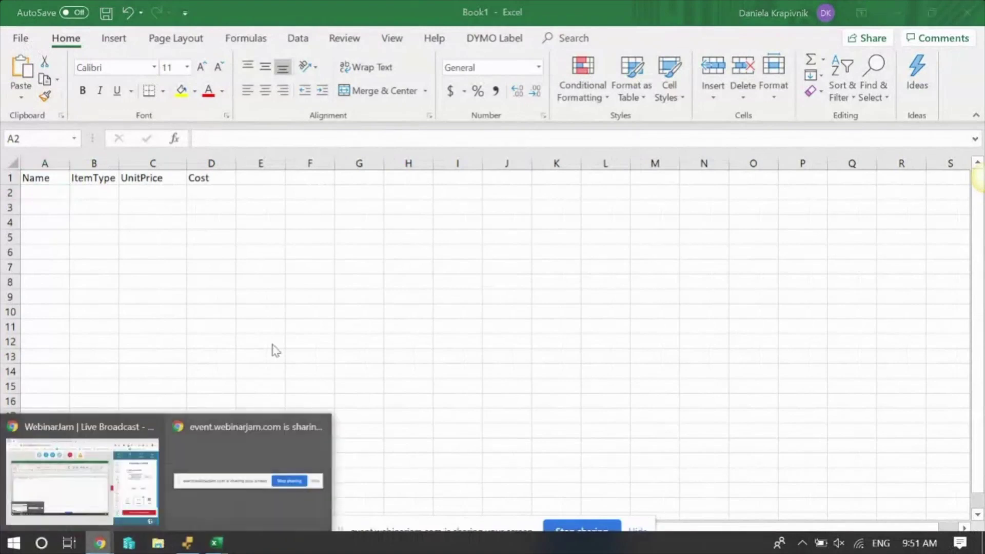
left_click(250, 242)
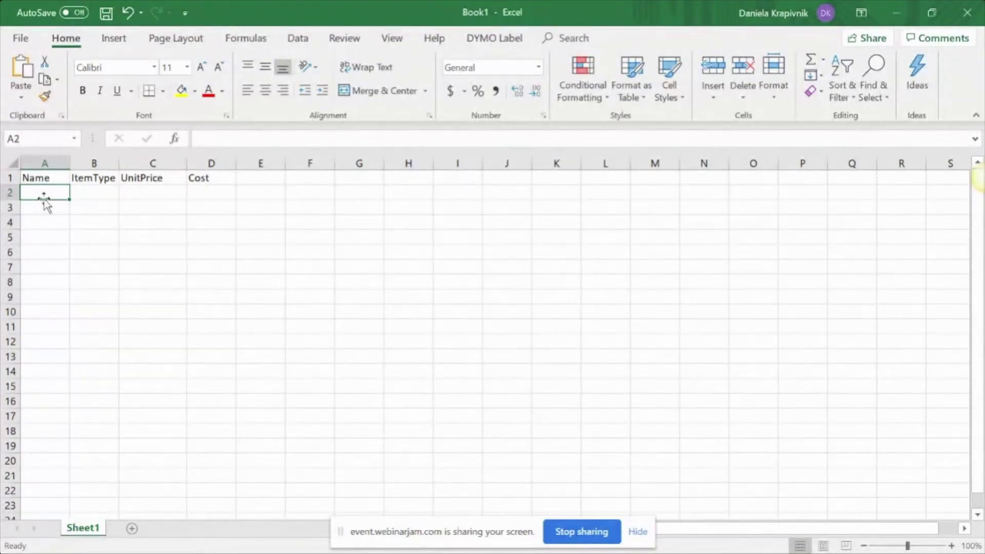
type("Ariya")
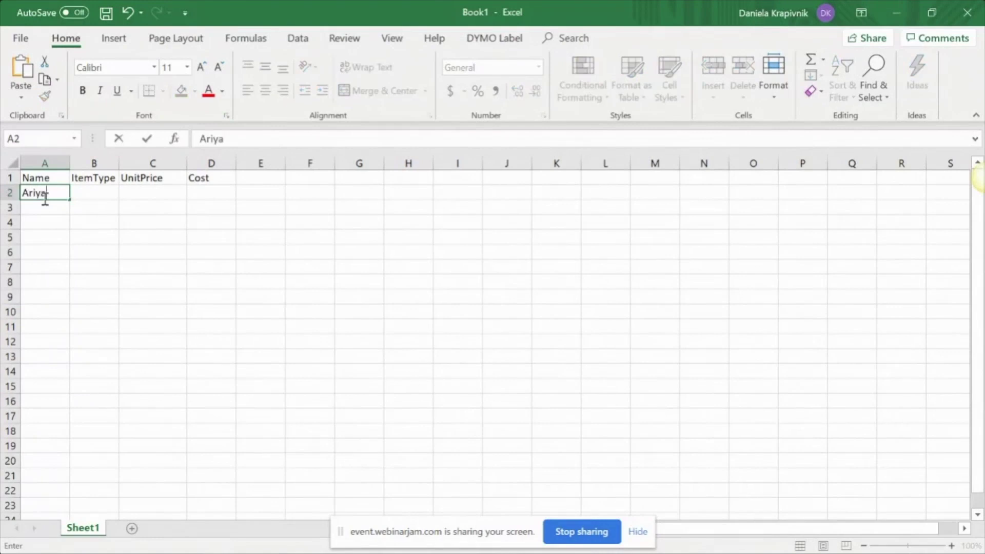
type(" Shades")
key("Tab")
left_click_drag(70, 163, 222, 159)
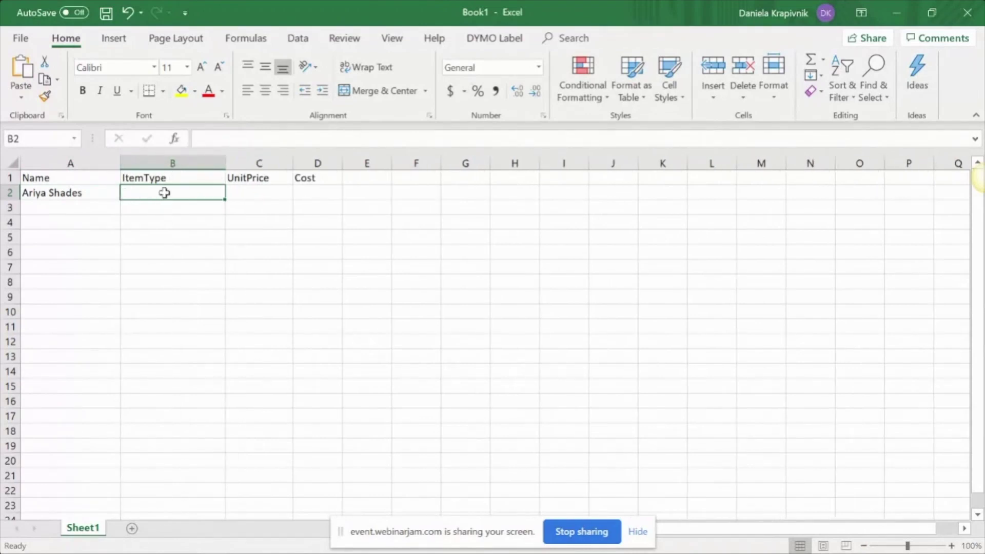
Complete the Ariya Shades row with ItemType Stockable, UnitPrice 100 and Cost 10, and select cell A3
type("Stockable")
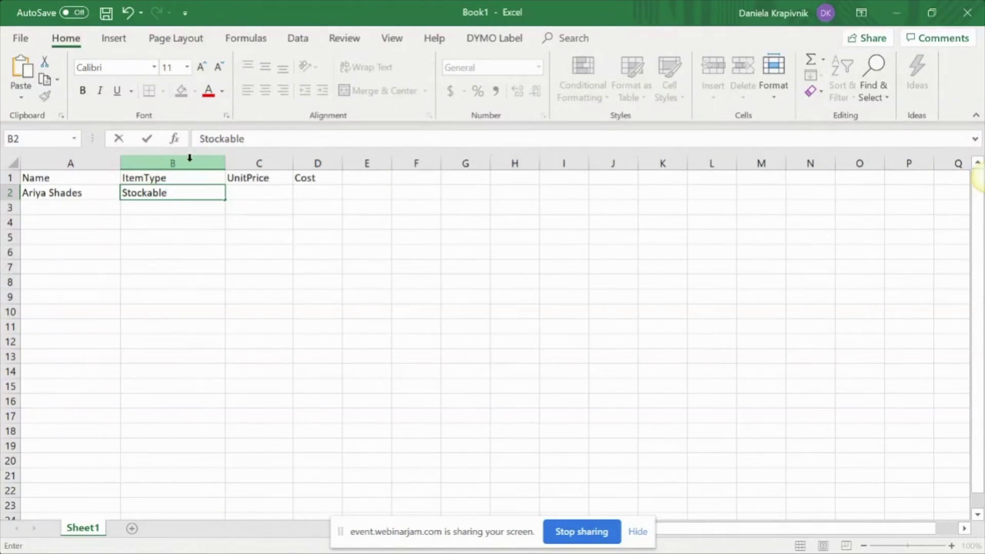
key("Tab")
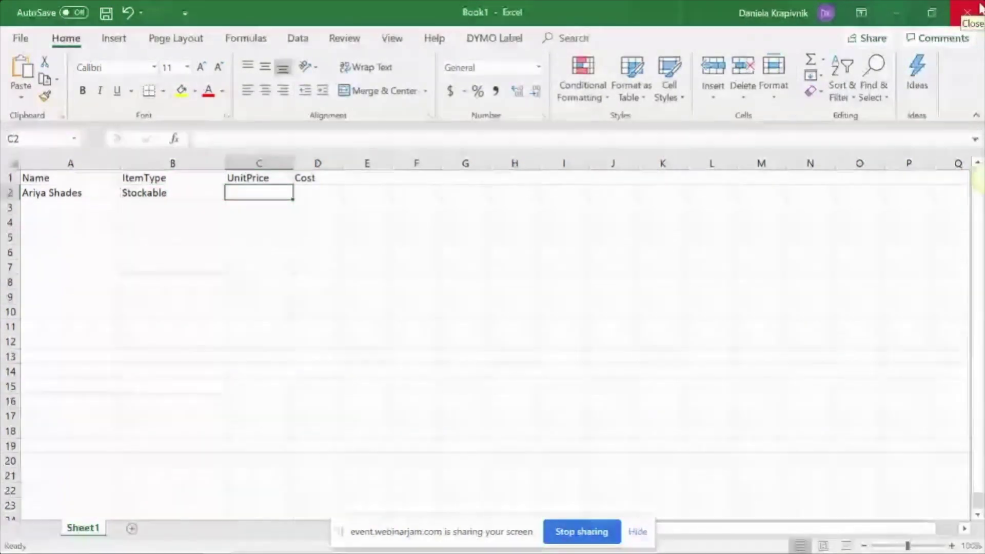
type("10")
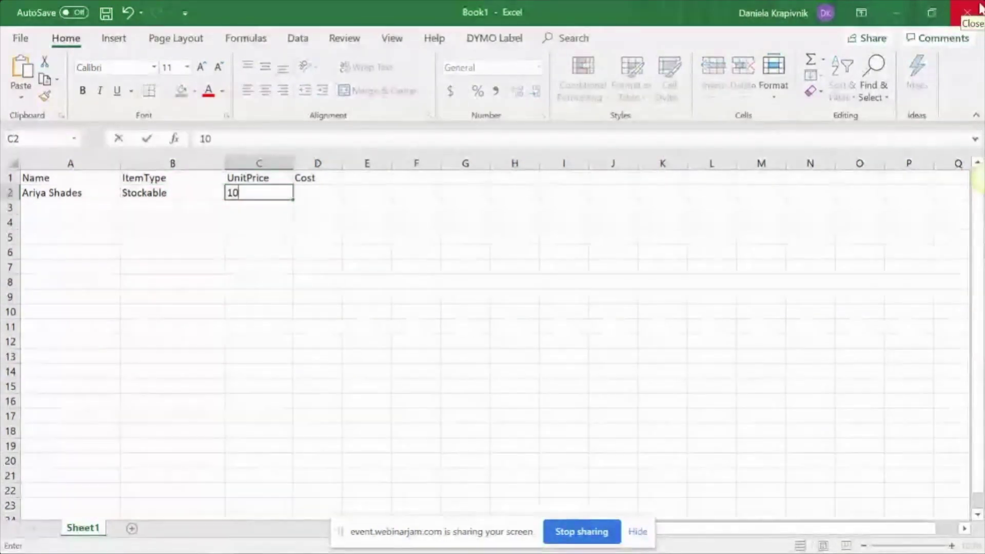
key("Tab")
key("Left")
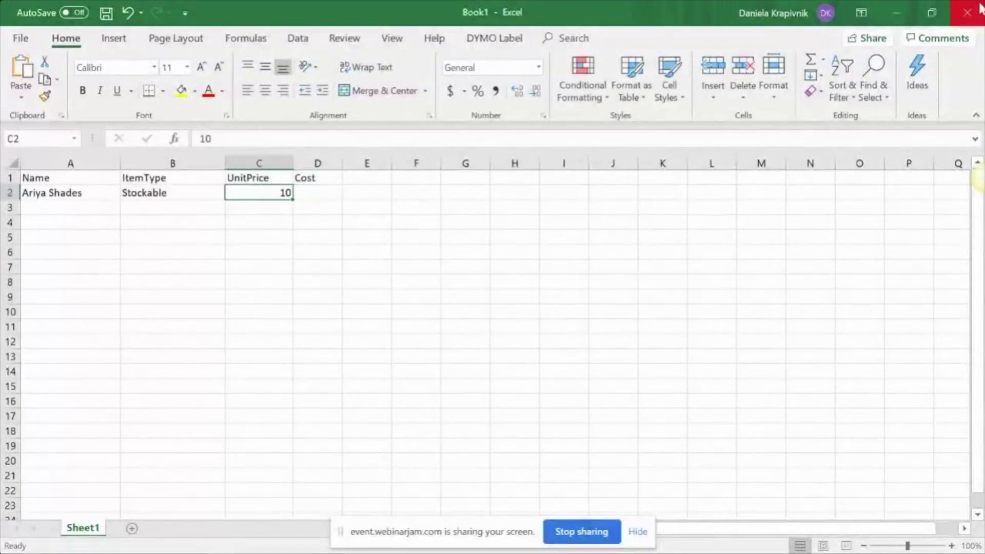
type("100")
key("Tab")
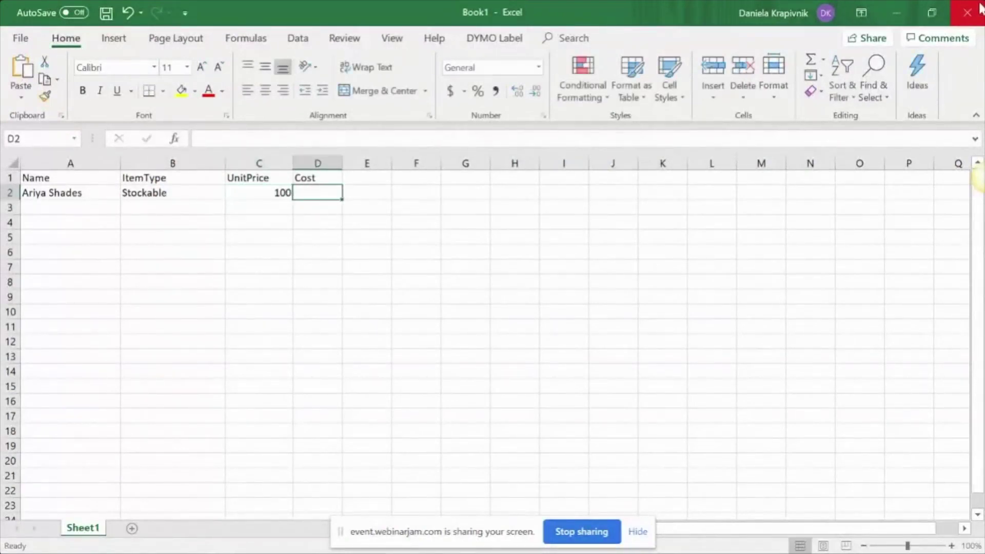
type("10")
key("Return")
key("Left")
key("Left")
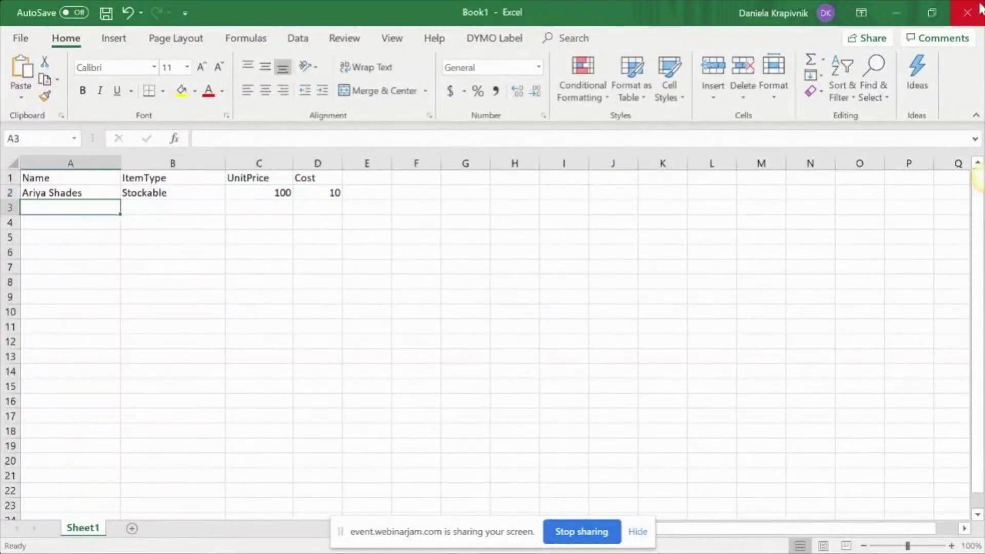
Add a second product in row 3 with Name Cruise Aviatora, ItemType Stockable, UnitPrice 150 and Cost 12
type("Cruise")
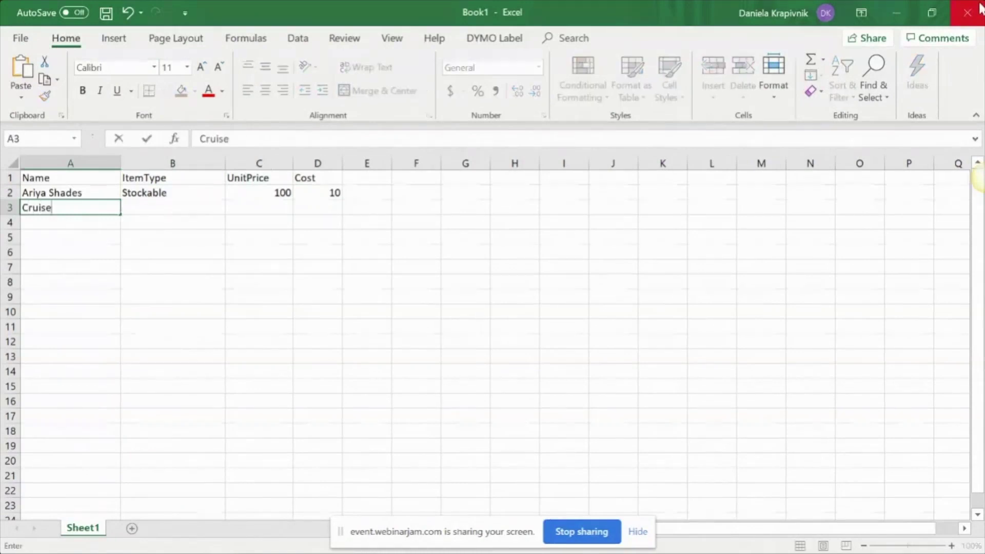
type(" Aviatora")
key("Tab")
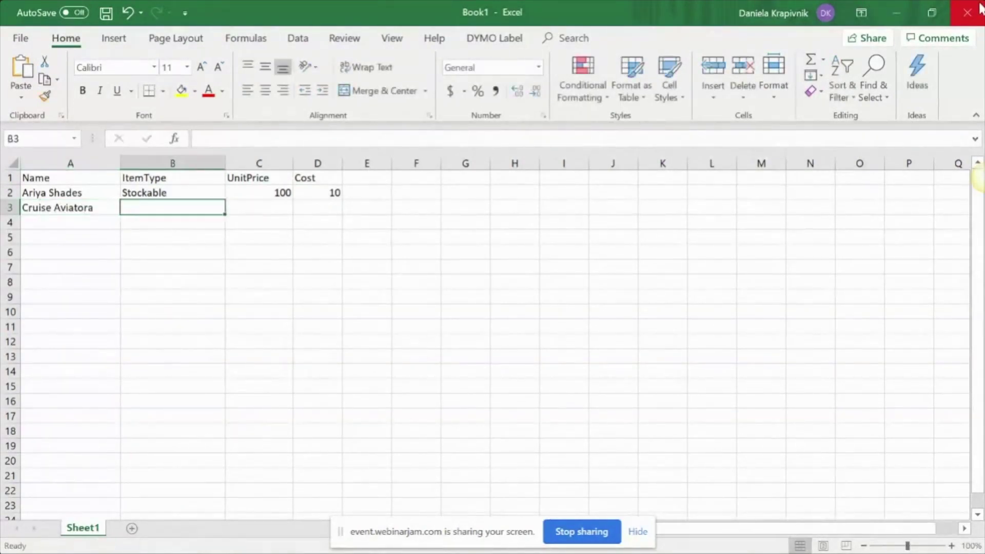
type("ttockable")
key("Tab")
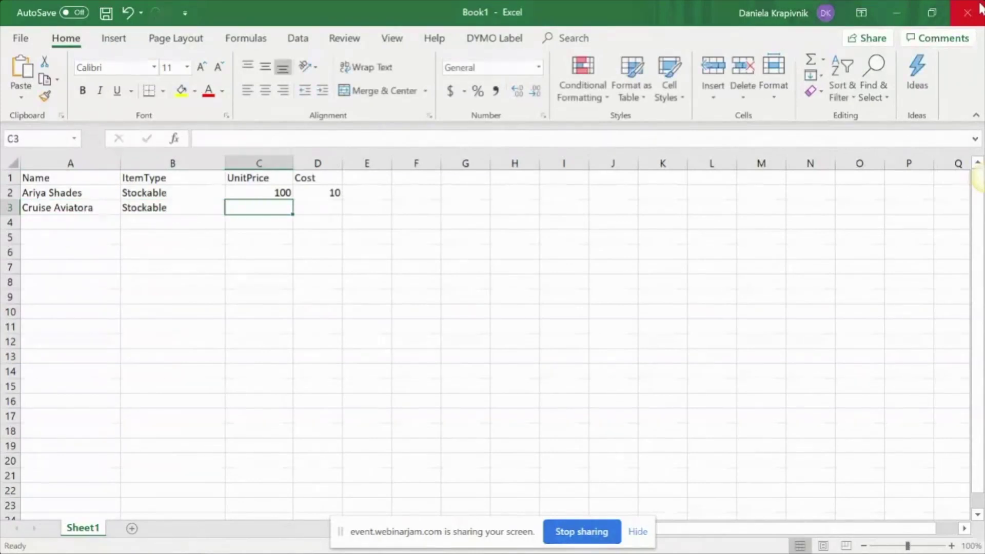
type("150")
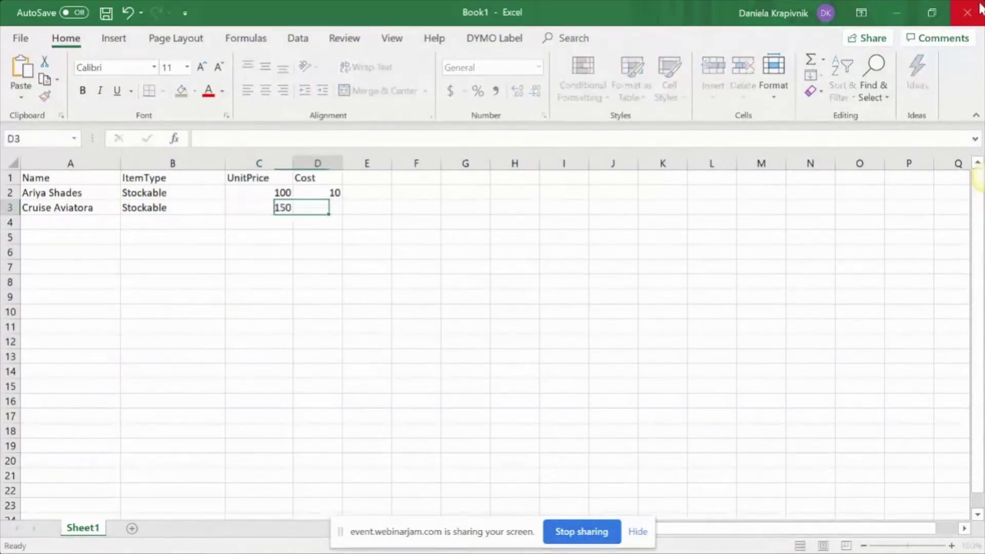
key("Tab")
type("12")
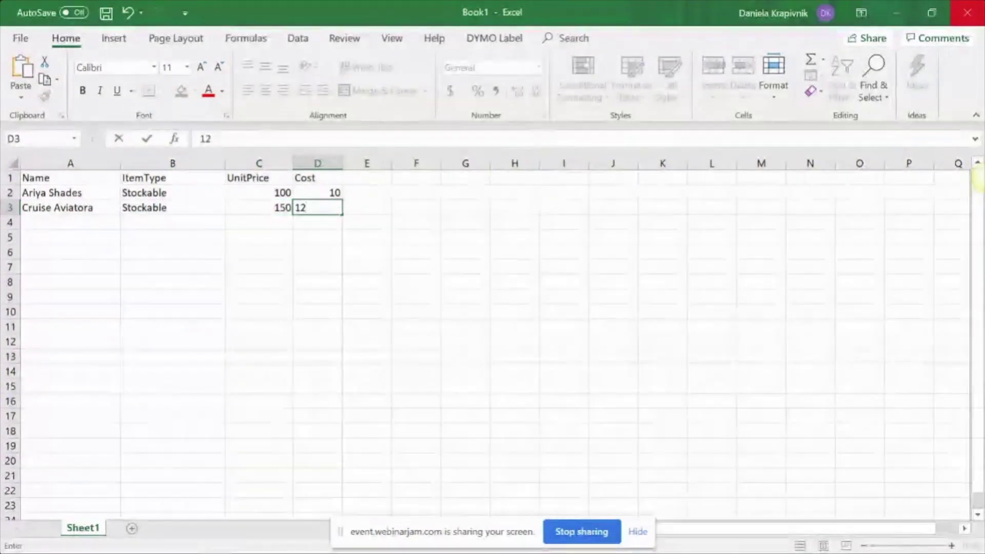
key("Return")
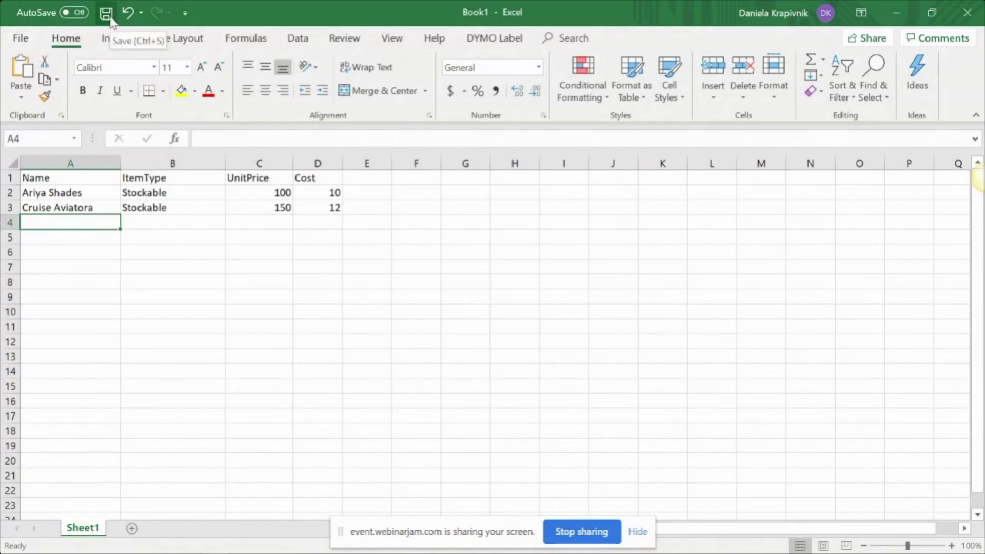
Save the workbook to the Desktop as ProductImport in CSV (Comma delimited) format
left_click(27, 38)
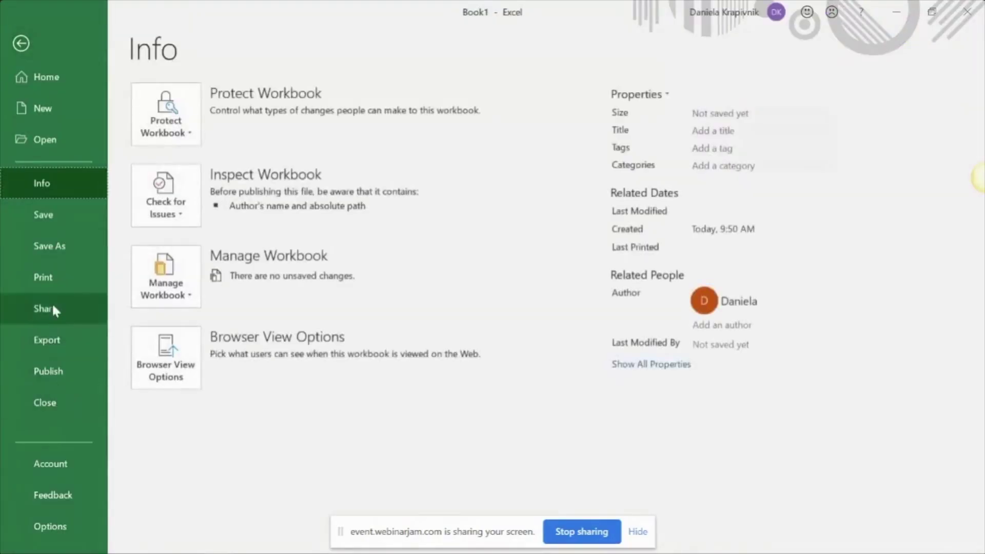
left_click(21, 44)
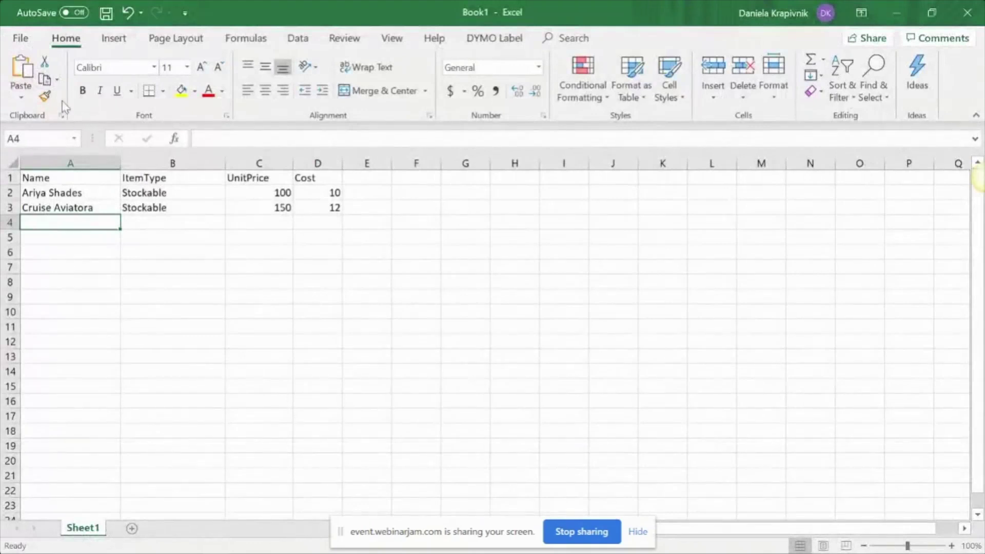
left_click(23, 38)
left_click(65, 245)
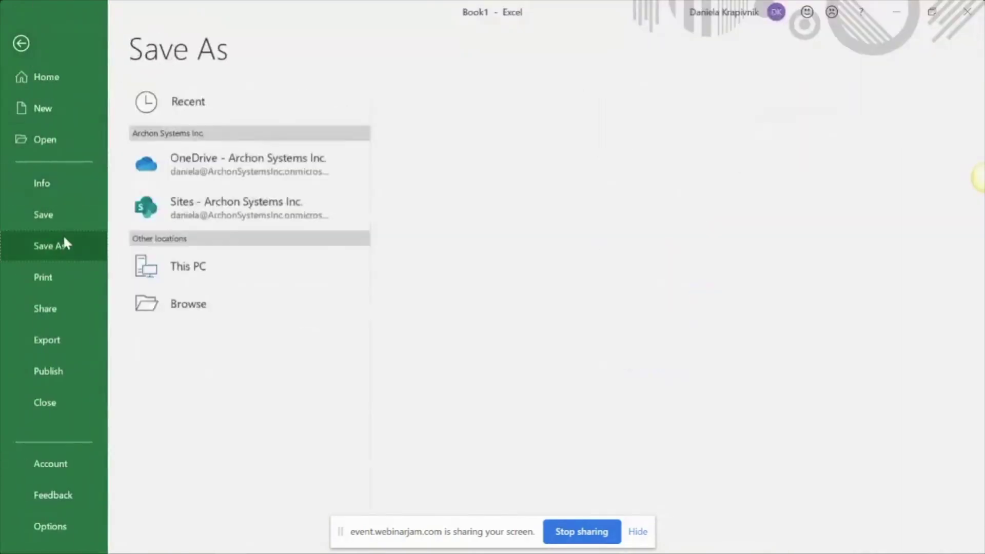
left_click(306, 352)
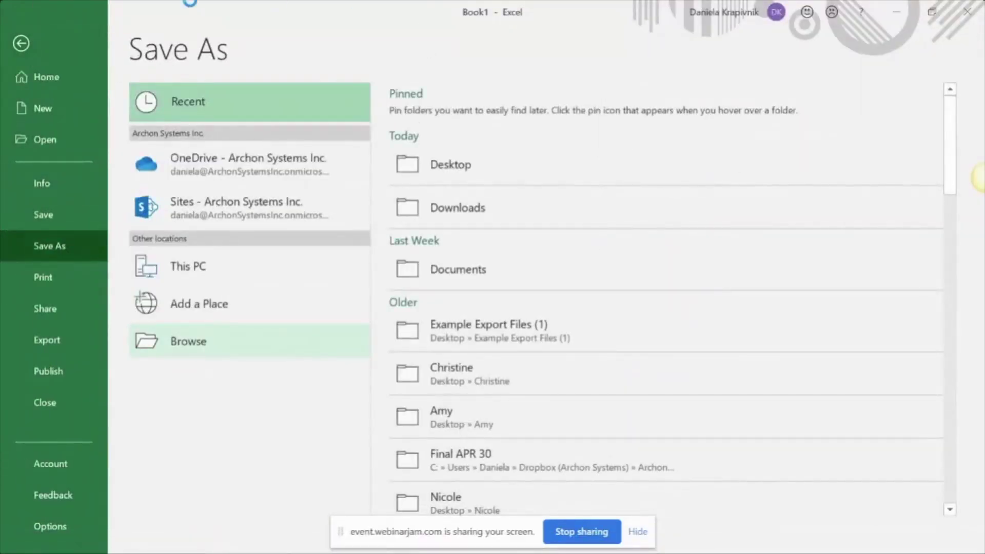
left_click(63, 128)
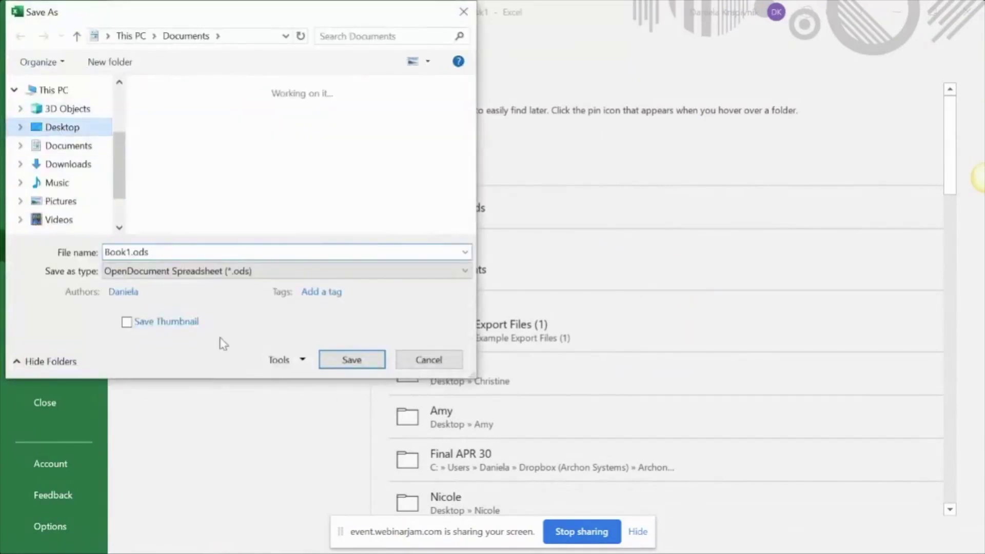
left_click(137, 271)
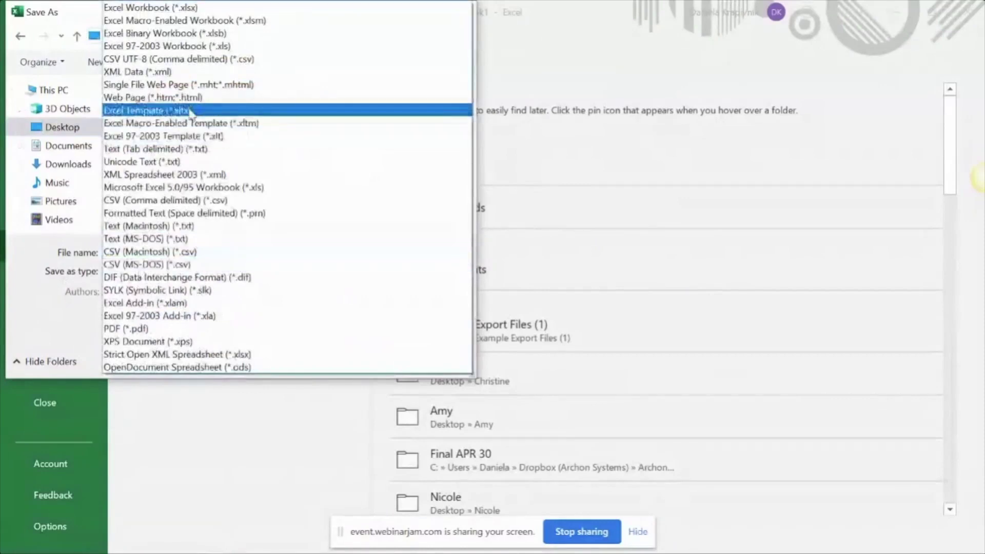
left_click(164, 201)
left_click(130, 251)
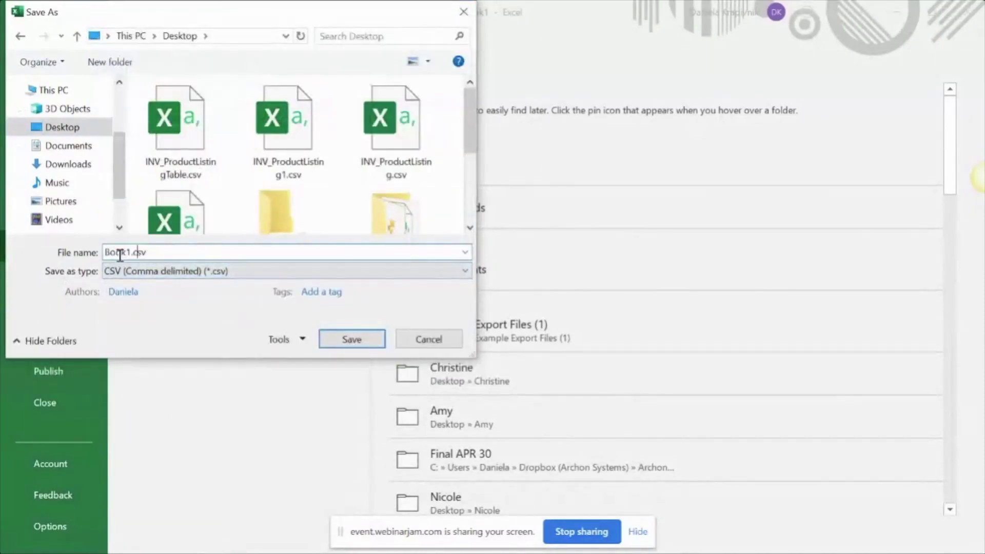
double_click(130, 251)
type("ProductImport")
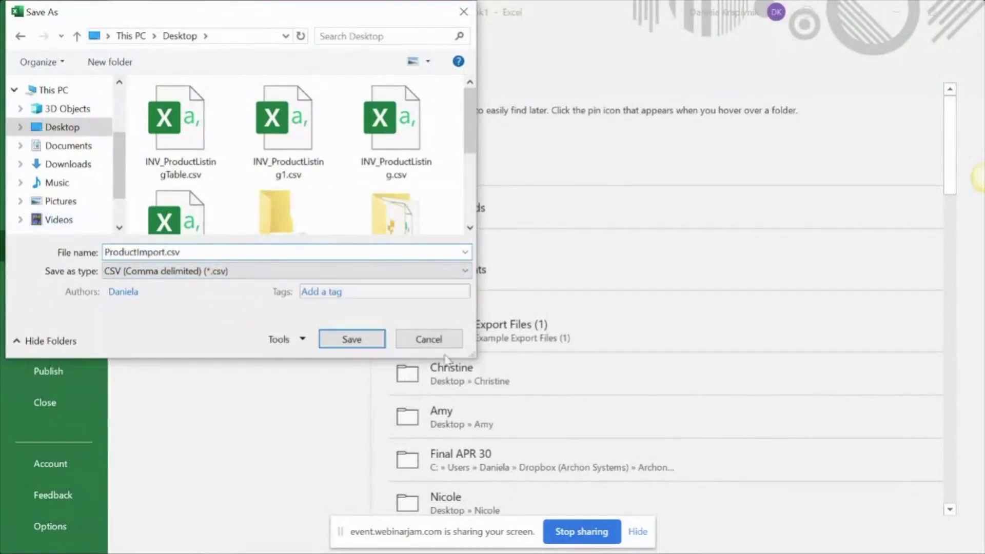
left_click(346, 340)
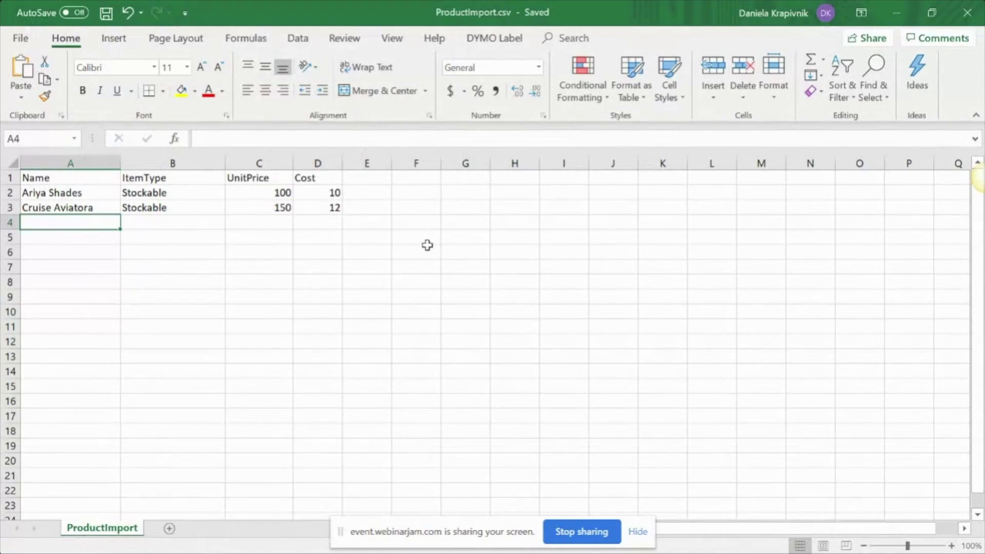
Switch to the WebinarJam broadcast in Chrome and reset the poll about which import attendees use most or want to learn about
mouse_move(264, 551)
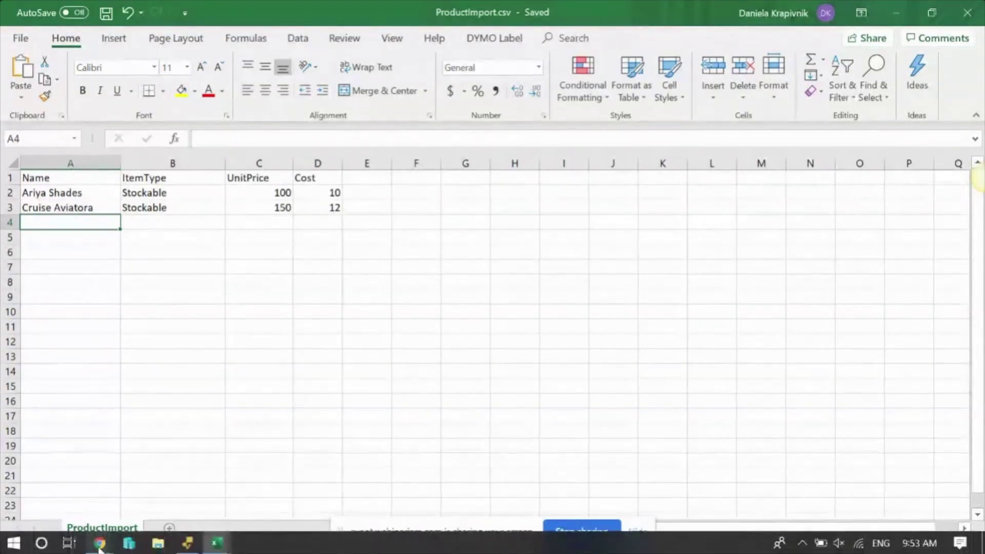
mouse_move(99, 546)
left_click(82, 480)
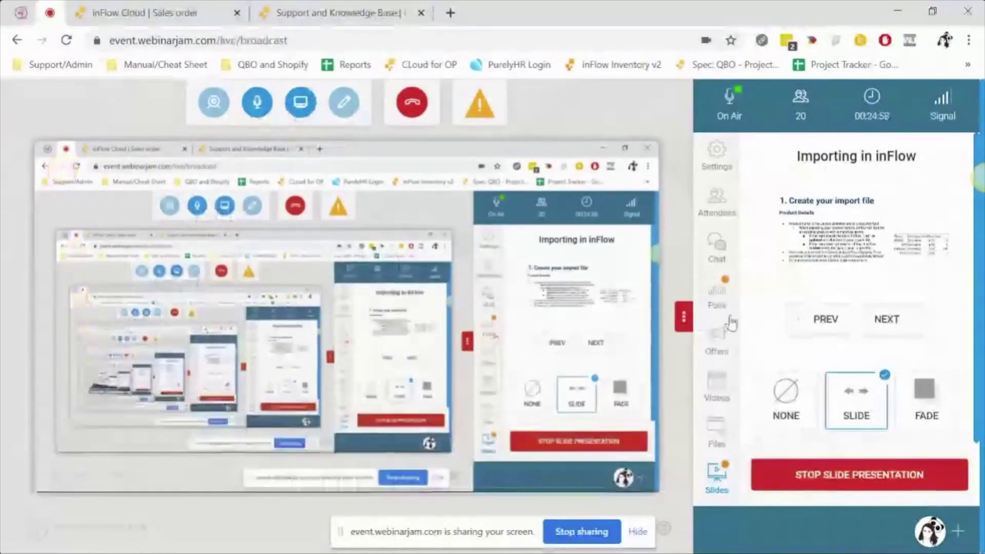
left_click(718, 297)
scroll(760, 318, "down", 2)
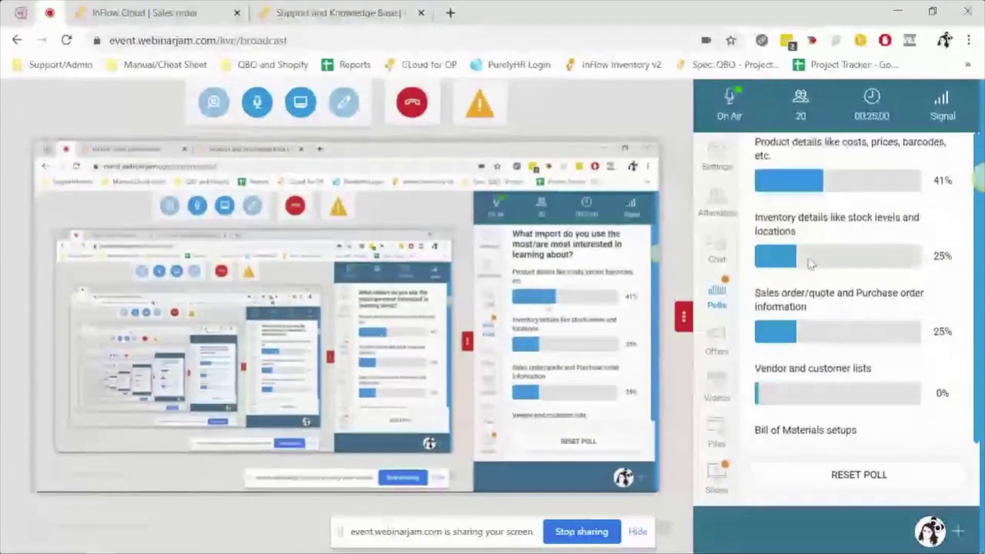
left_click(883, 482)
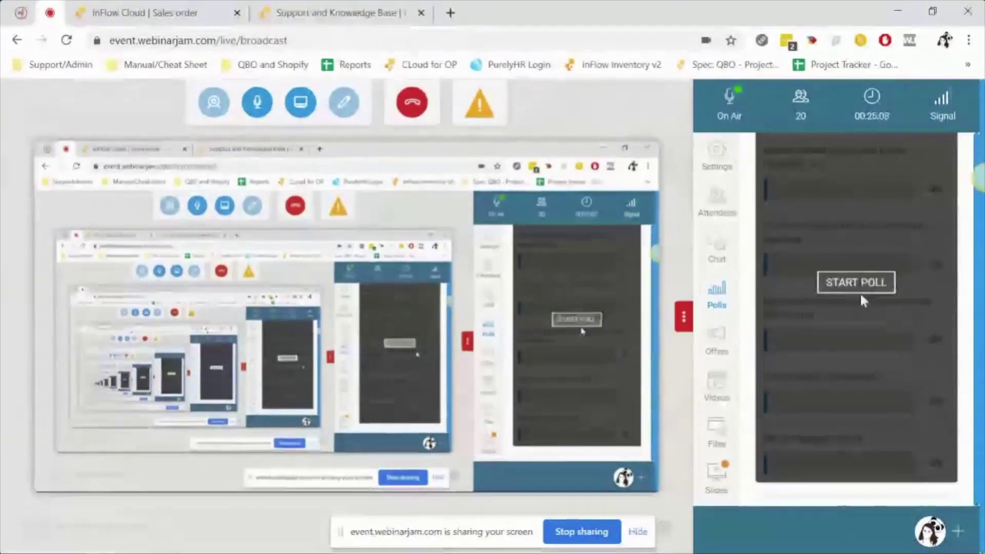
Start the poll "Are you more of an inFlow desktop user or web user?" and open the attendee chat
scroll(860, 297, "down", 10)
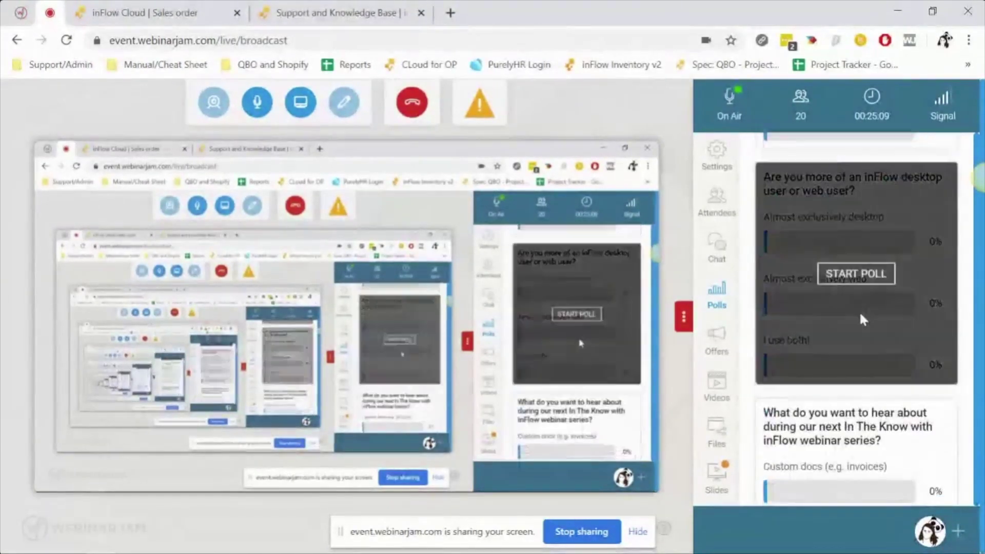
left_click(856, 273)
left_click(901, 472)
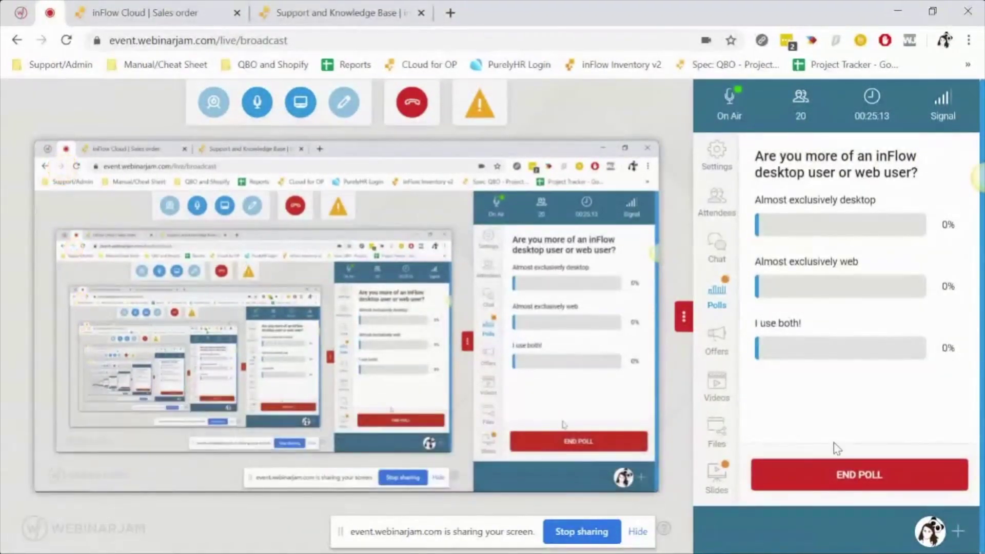
left_click(717, 246)
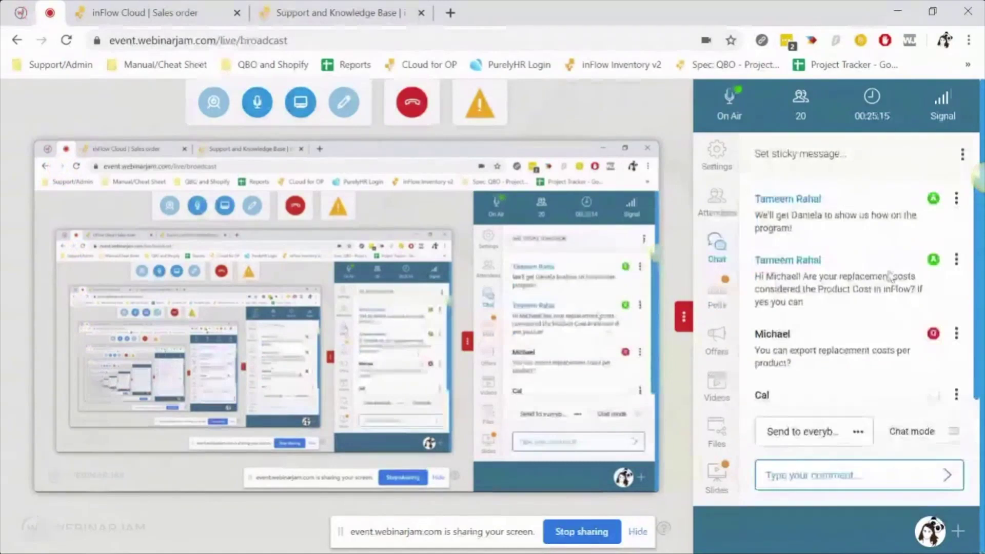
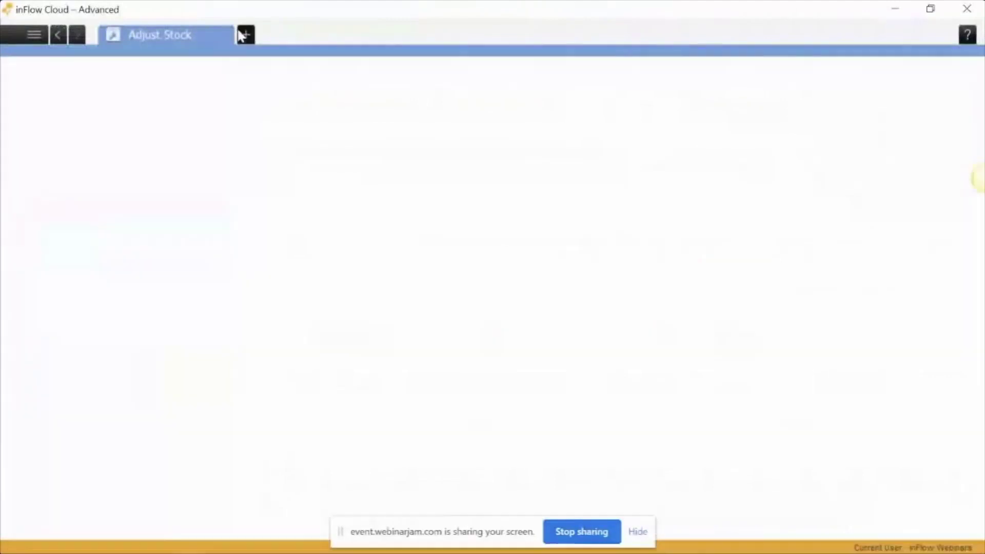
Open the Product screen in a new tab of inFlow Cloud
left_click(466, 292)
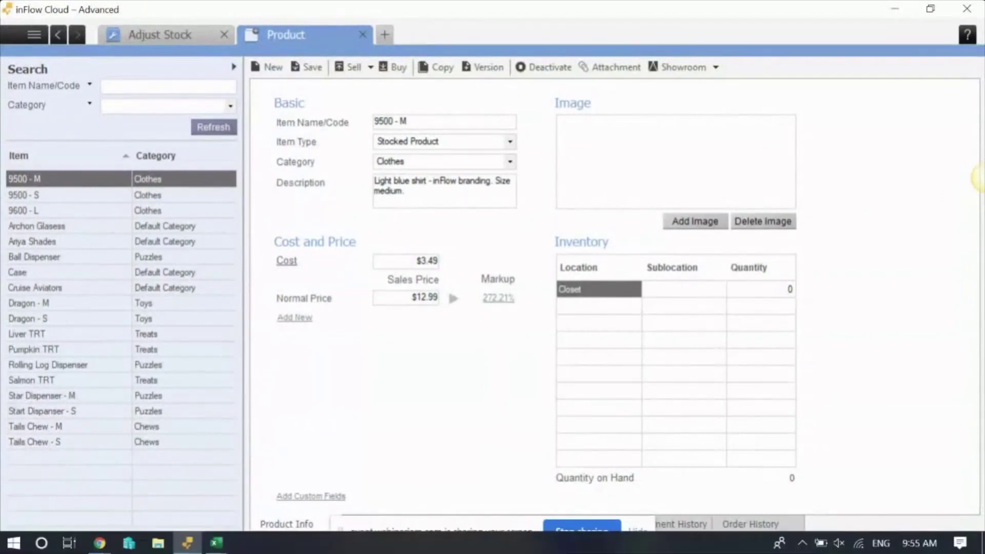
Look at the inFlow_ProductDetails.csv workbook in Excel and share the entire screen from the WebinarJam broadcast in Chrome
mouse_move(223, 545)
left_click(82, 477)
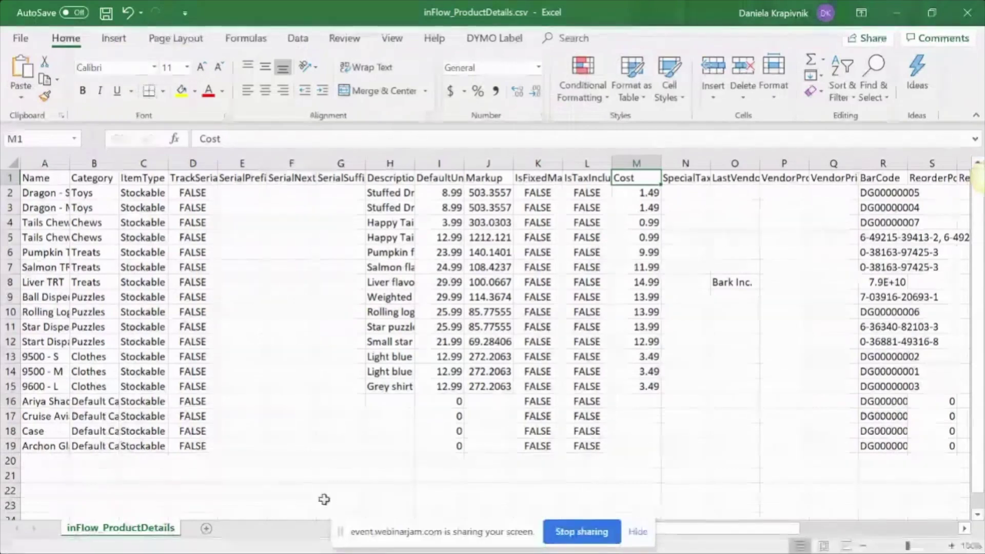
left_click_drag(741, 532, 668, 536)
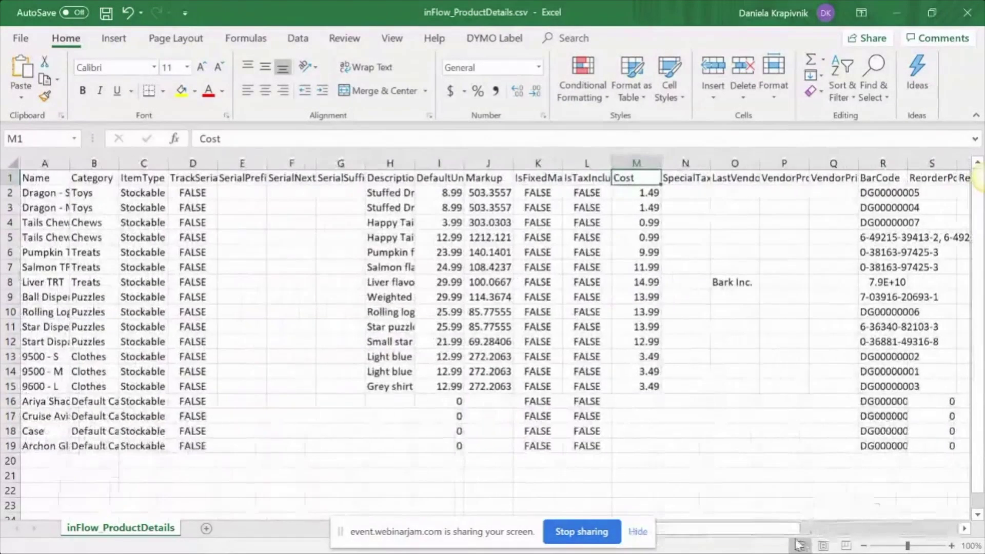
left_click(79, 483)
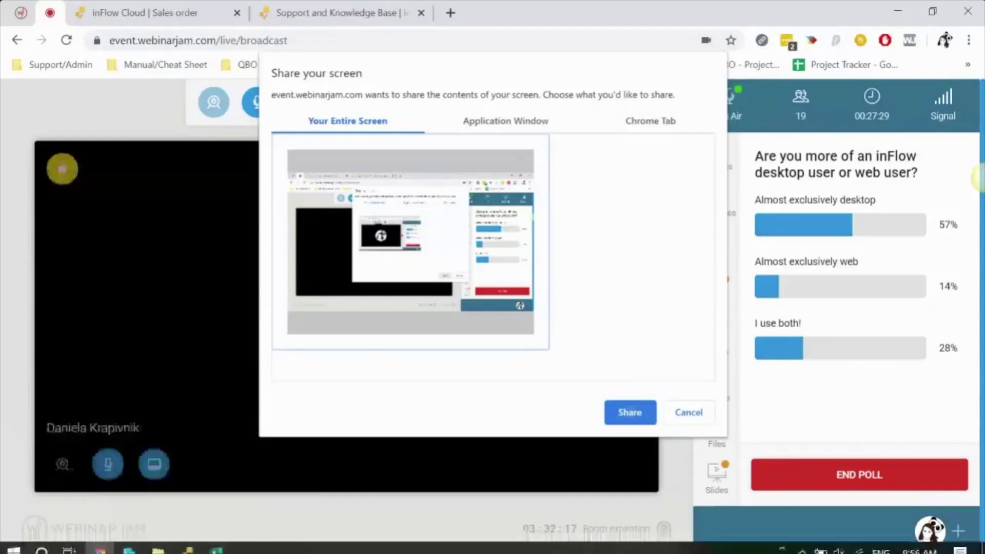
key("Return")
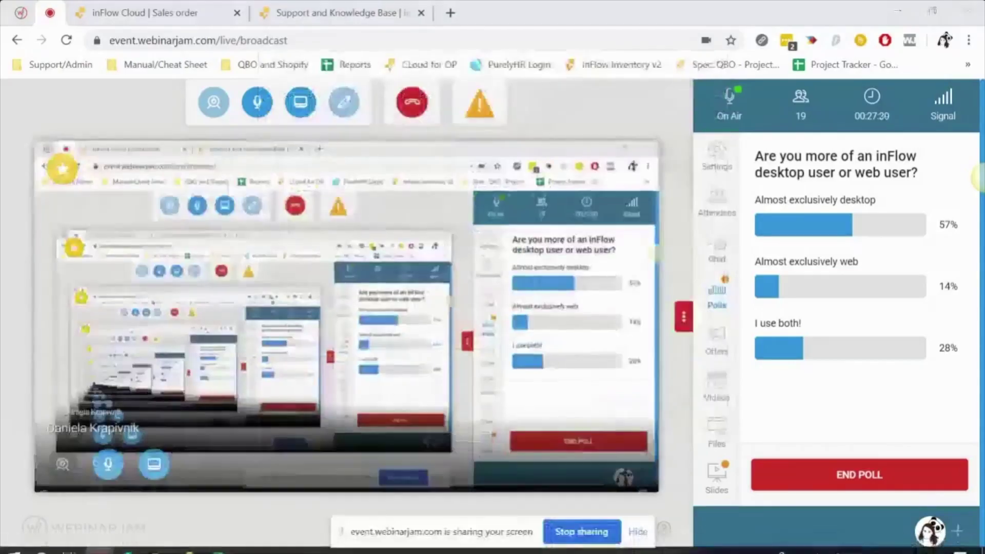
Switch to inFlow Cloud and open the Import Data wizard
left_click(189, 542)
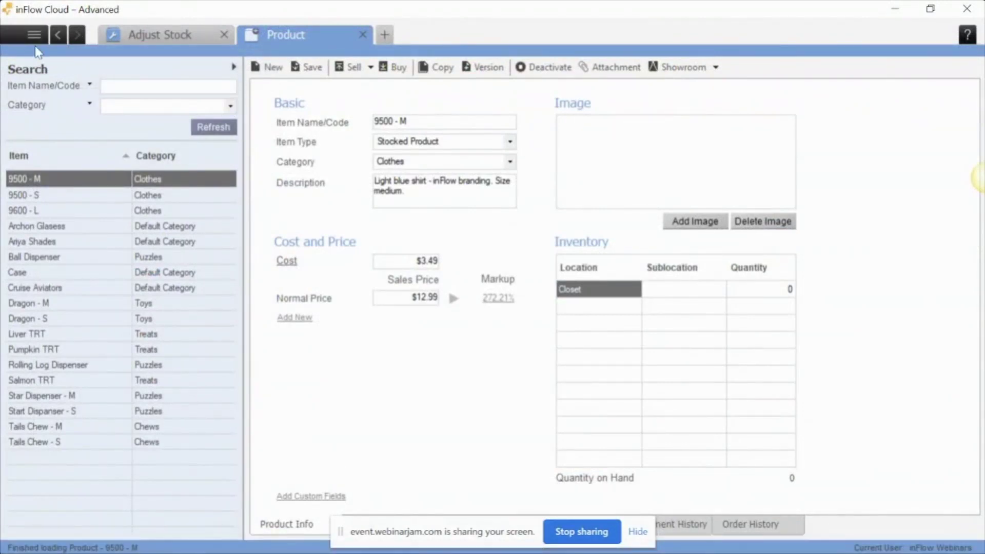
left_click(21, 36)
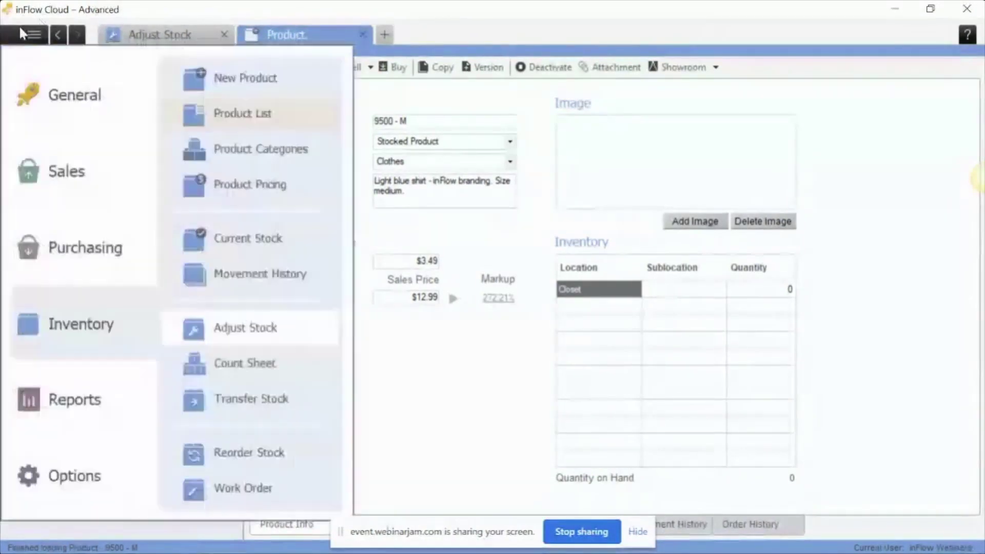
mouse_move(47, 86)
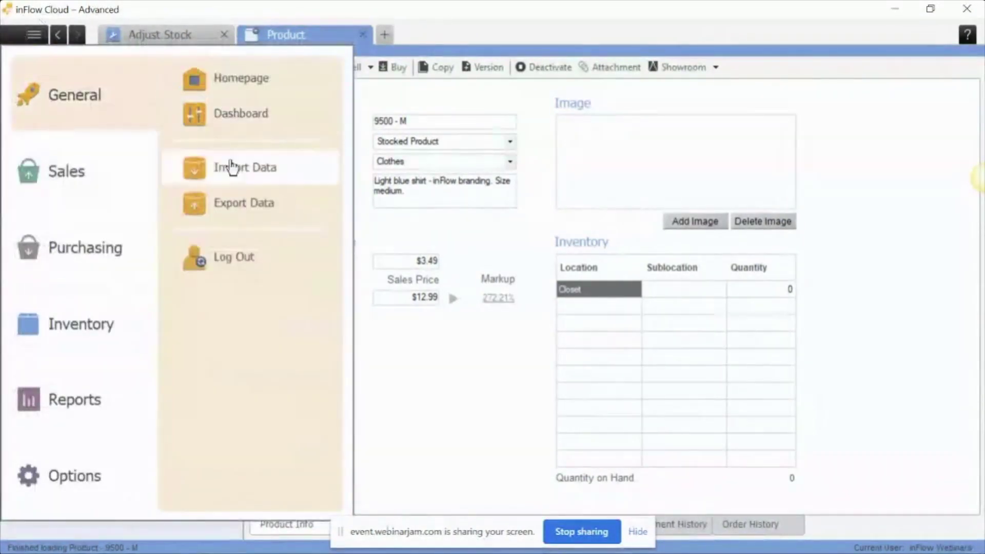
left_click(242, 178)
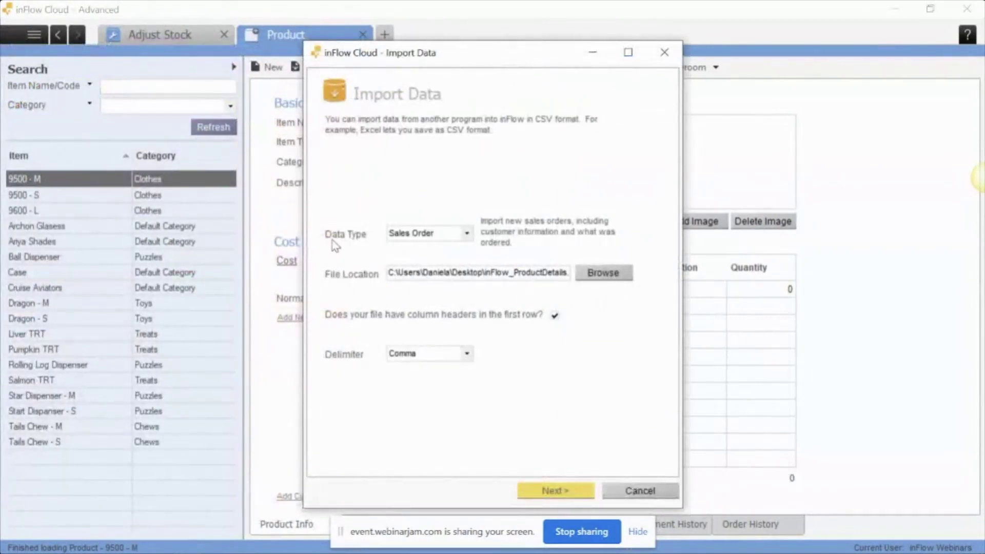
Set the import data type to Product Details, choose ProductImport.csv from the Desktop, and continue to the column mapping
left_click(467, 235)
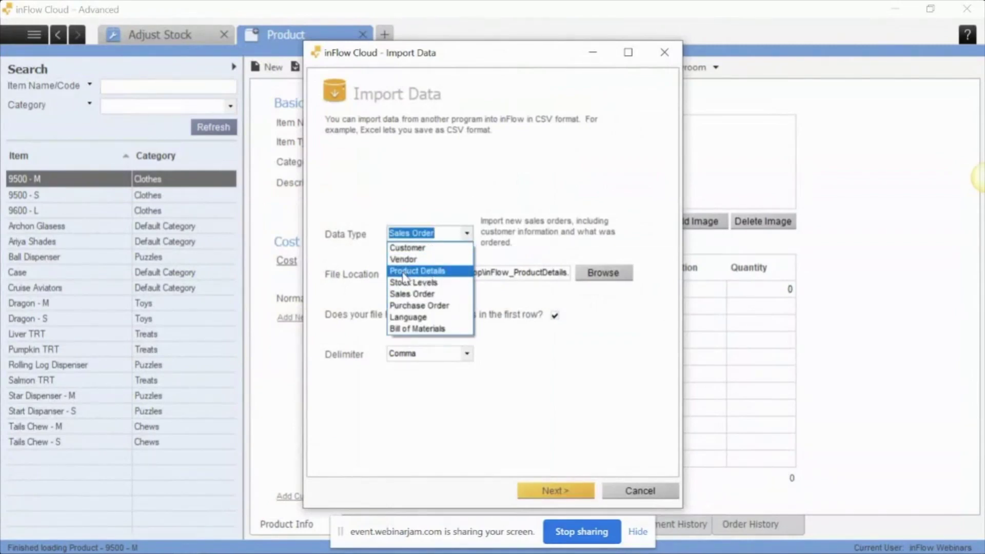
left_click(404, 273)
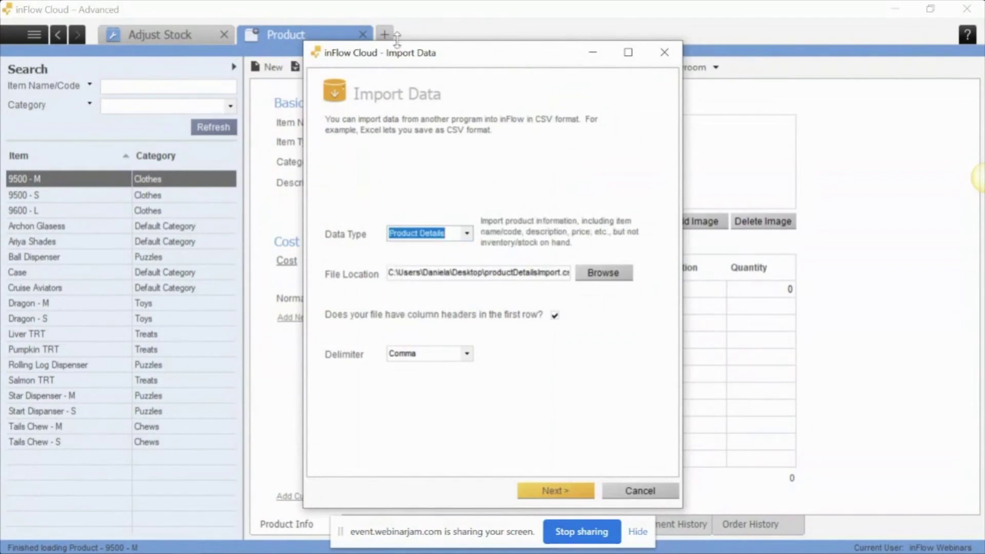
left_click(598, 275)
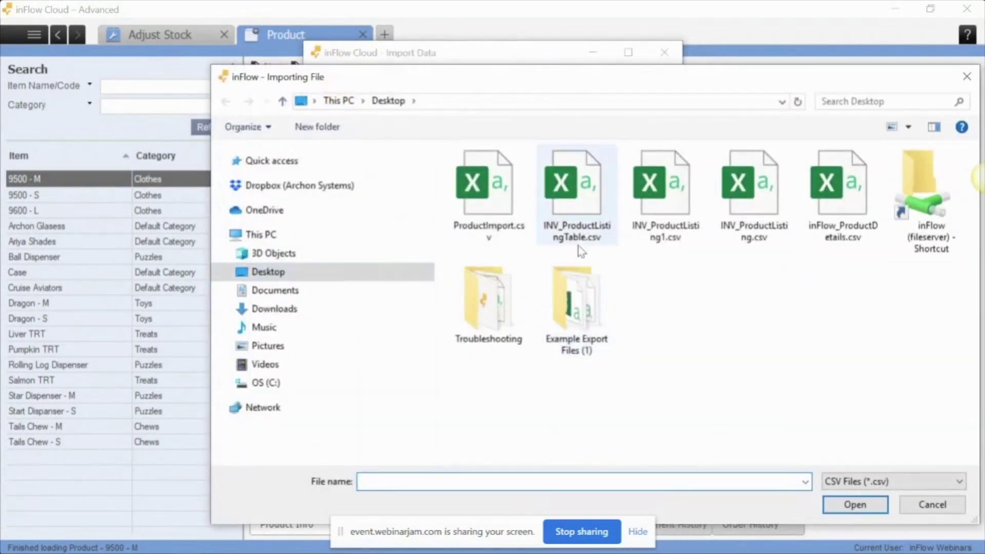
left_click(505, 197)
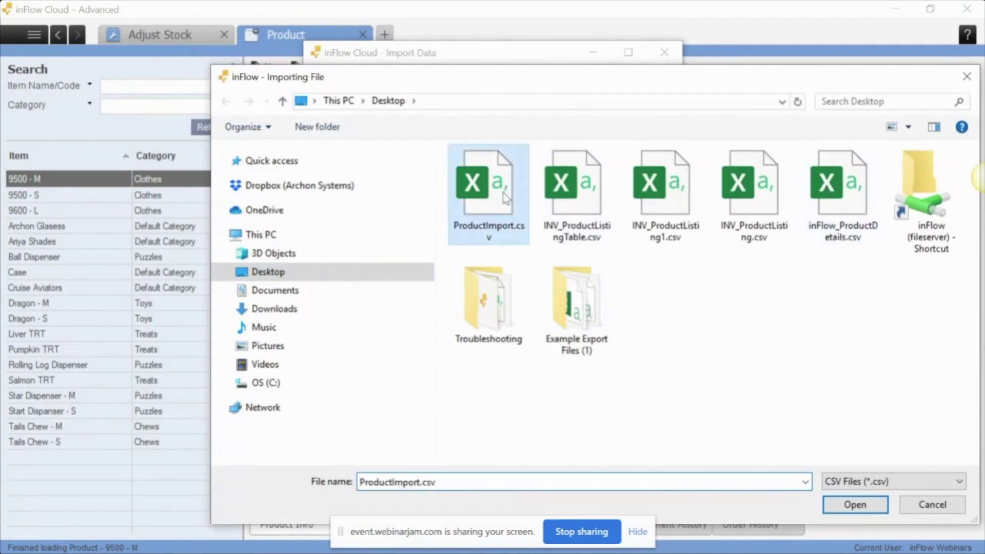
double_click(492, 196)
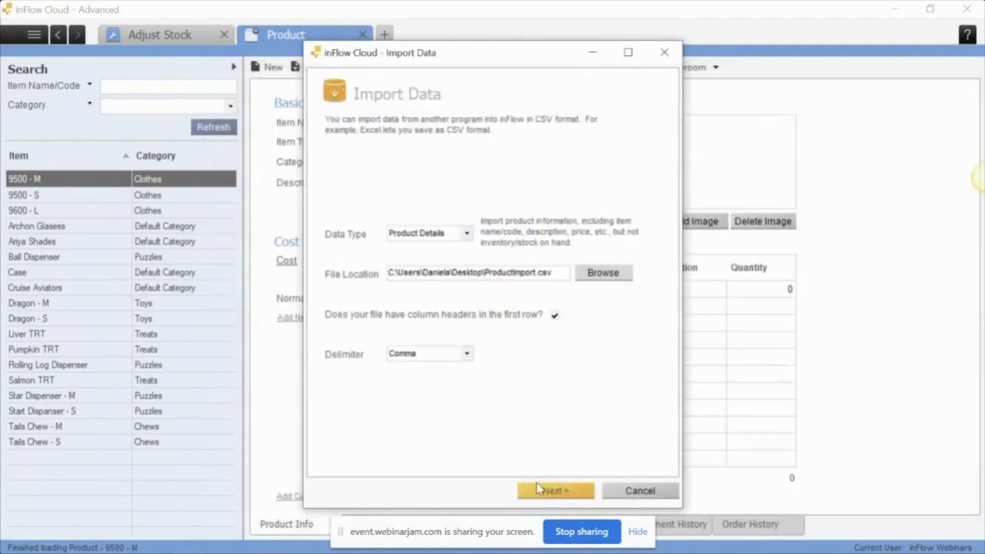
left_click(539, 489)
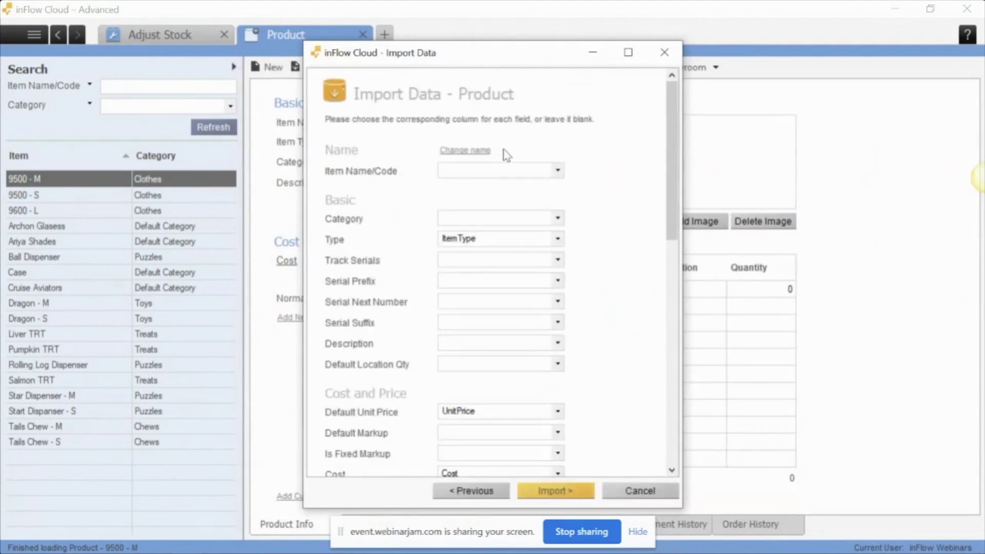
Go back to the import's file settings to review the delimiter options, keep Comma, and return to the column mapping
left_click(495, 491)
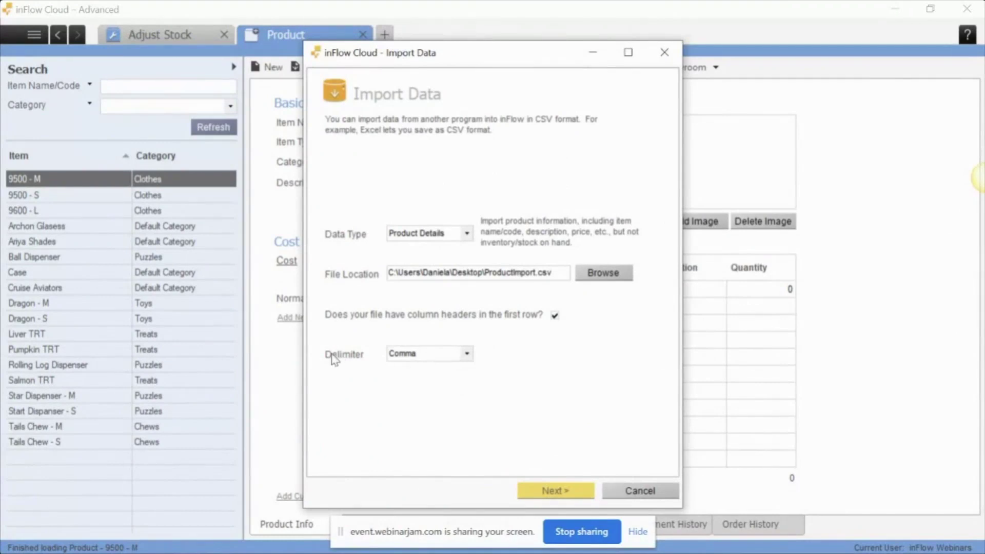
left_click(467, 353)
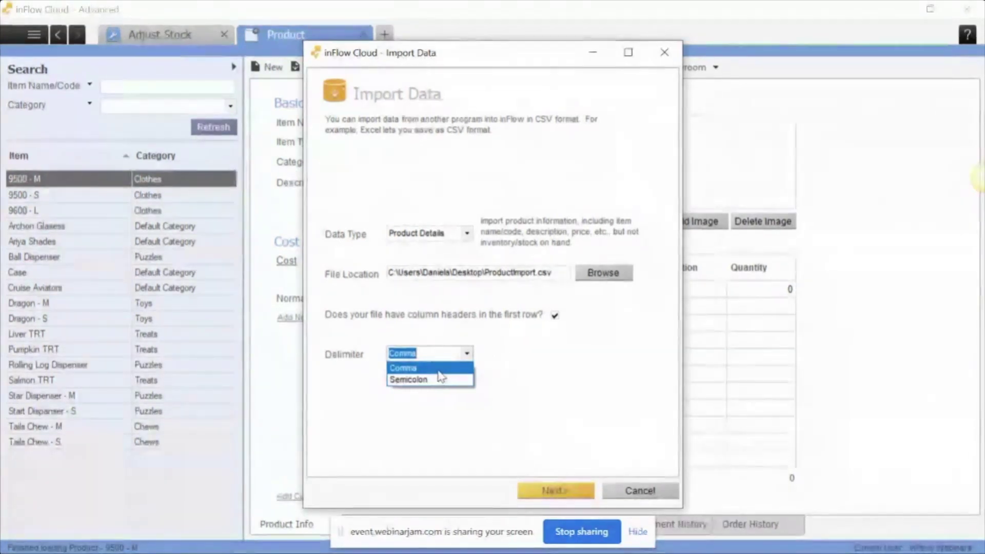
left_click(439, 373)
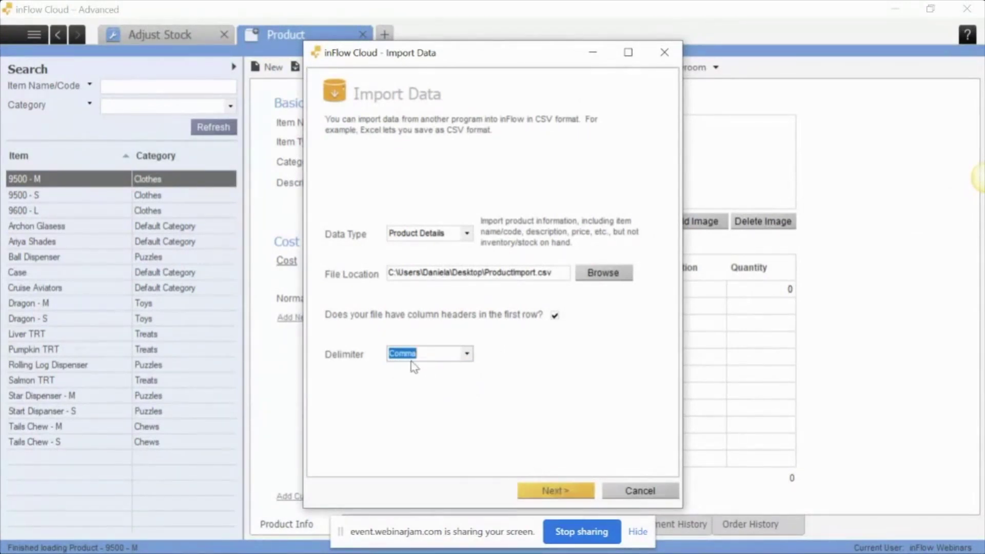
left_click(424, 353)
left_click(569, 488)
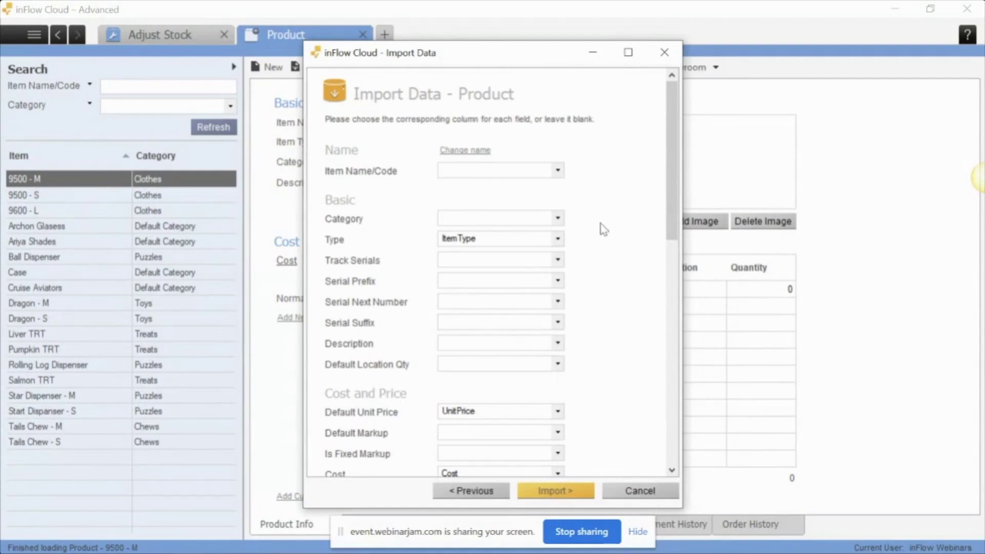
Go back to the file selection, check which file types are accepted, reopen ProductImport.csv, and return to the column mapping
left_click(470, 490)
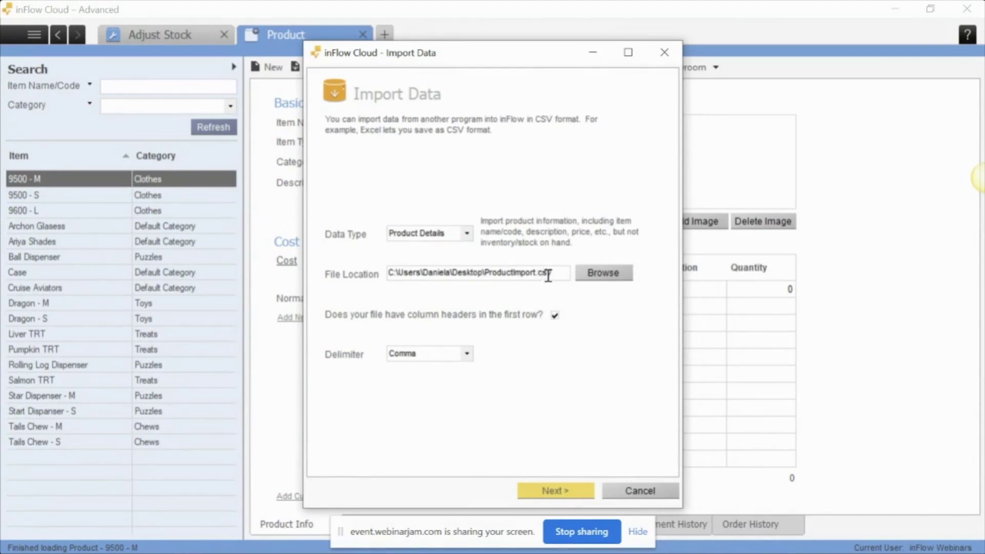
left_click(589, 274)
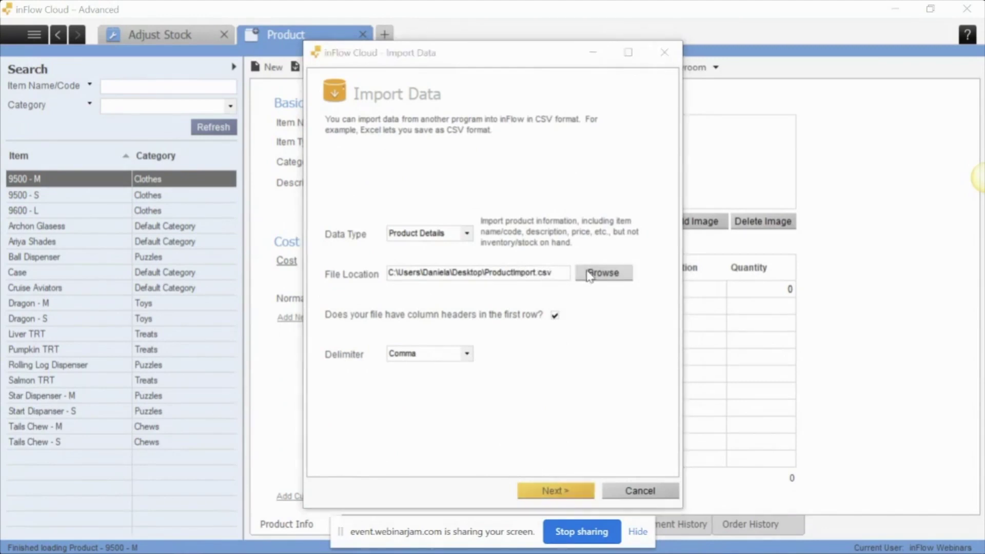
left_click_drag(568, 78, 473, 51)
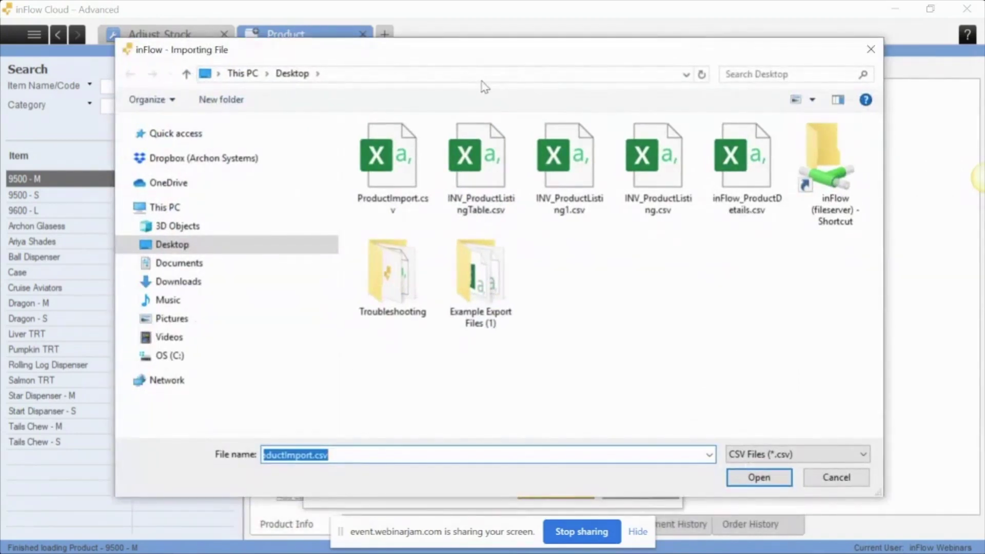
left_click(362, 456)
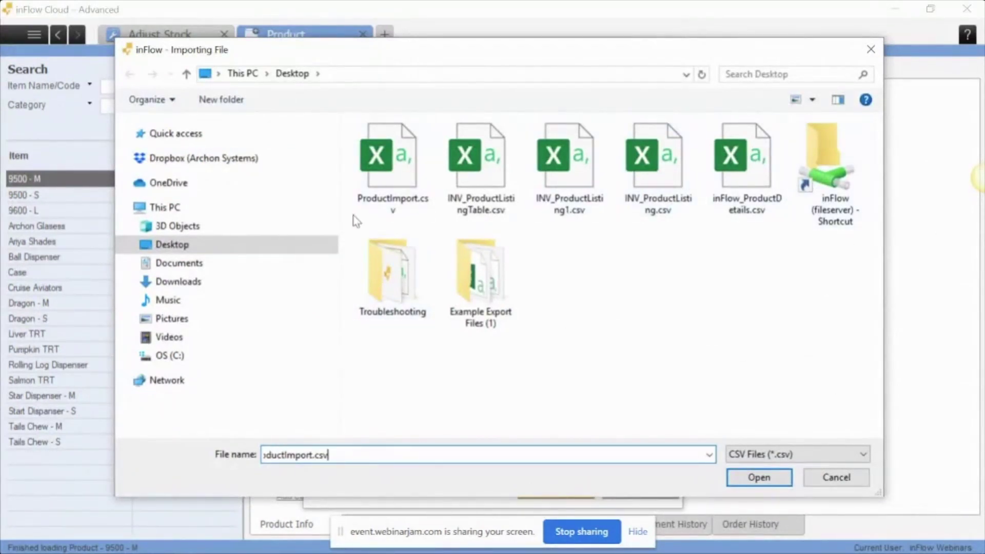
left_click(864, 455)
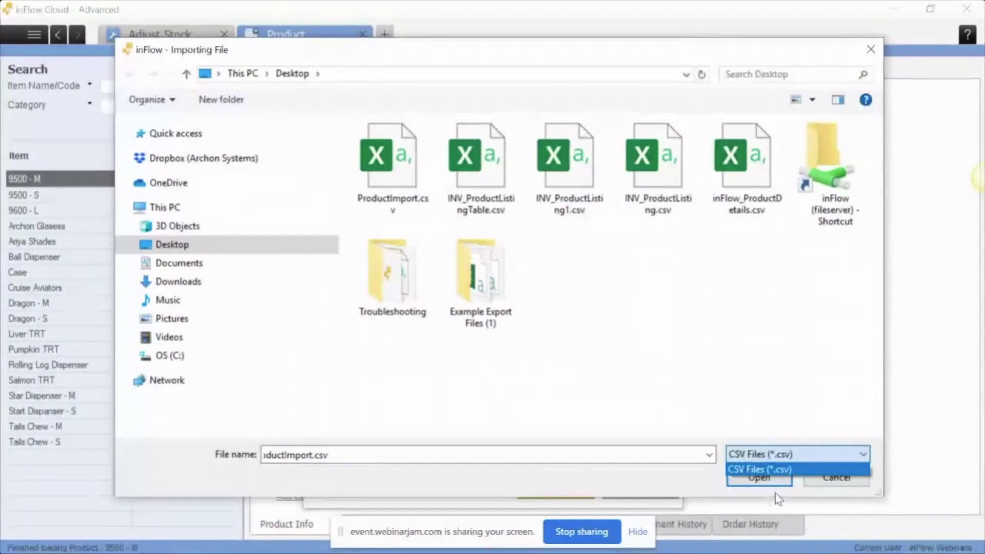
left_click(626, 455)
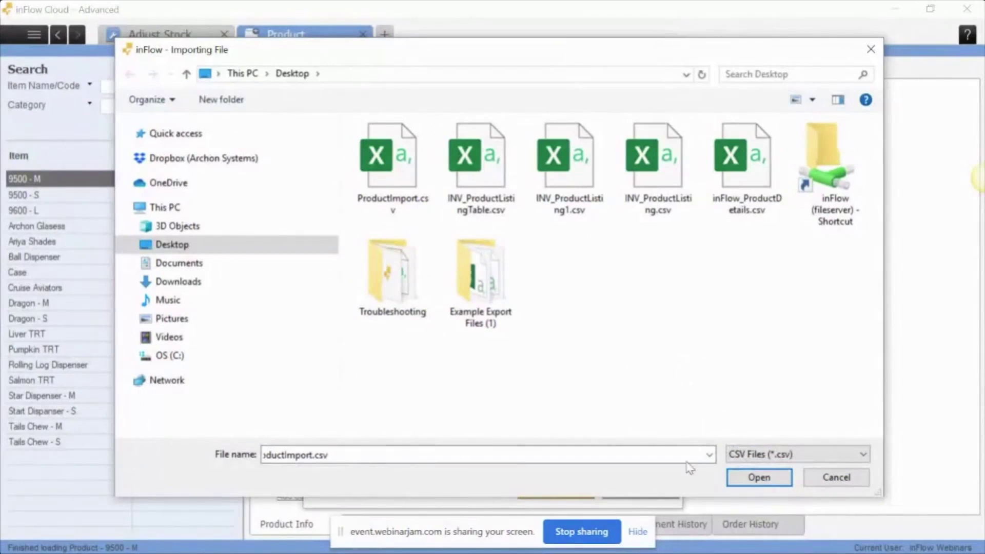
left_click(759, 477)
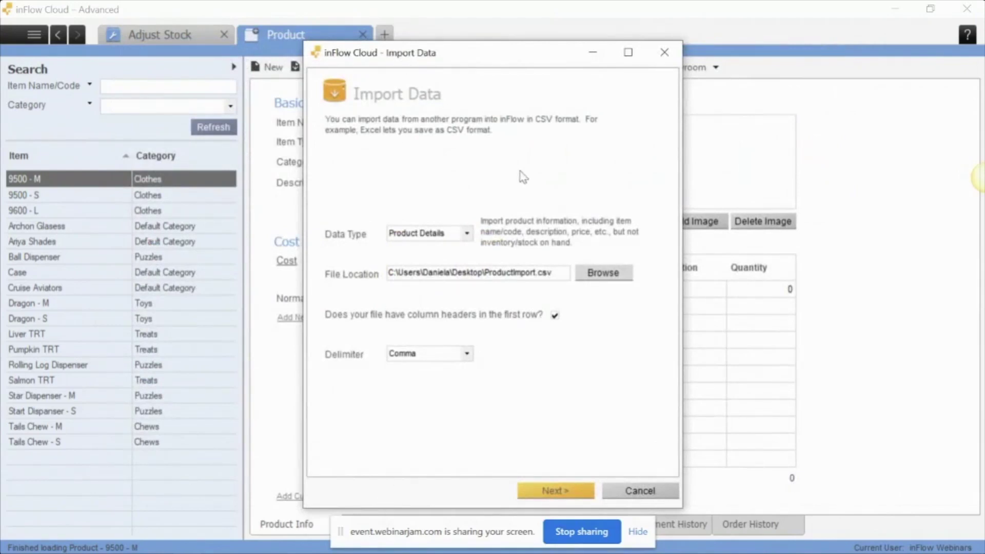
left_click(548, 491)
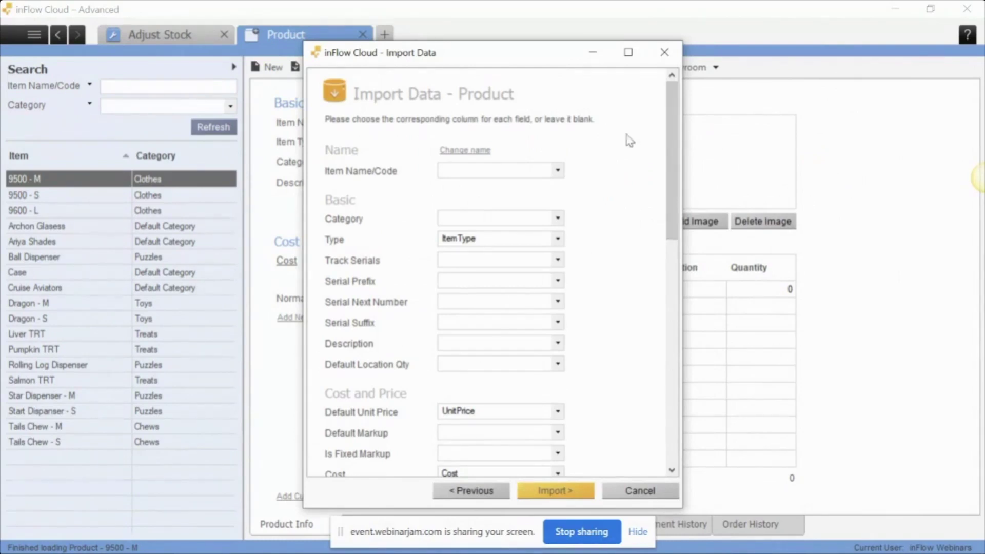
Move the import window aside and map the Item Name/Code field to the Name column
left_click_drag(379, 55, 614, 43)
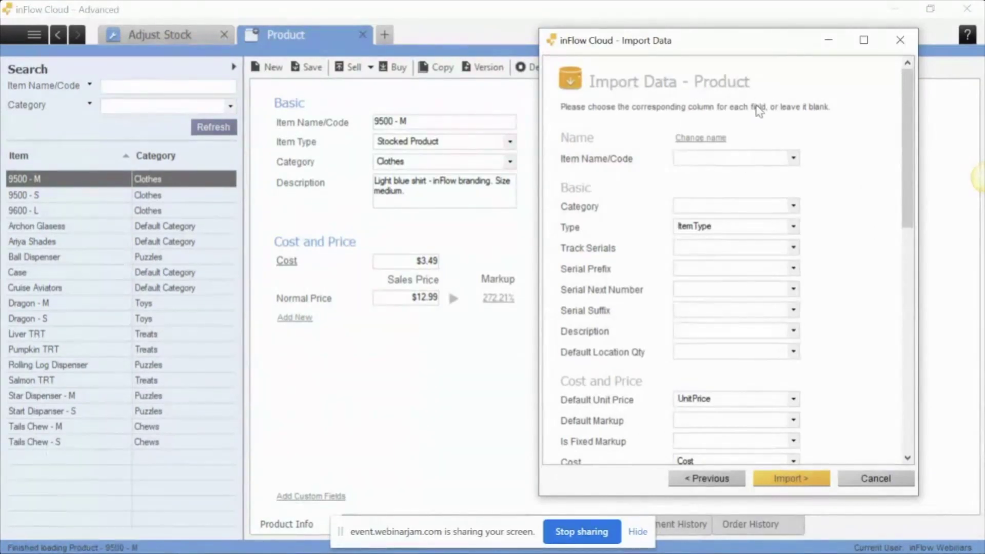
left_click(795, 157)
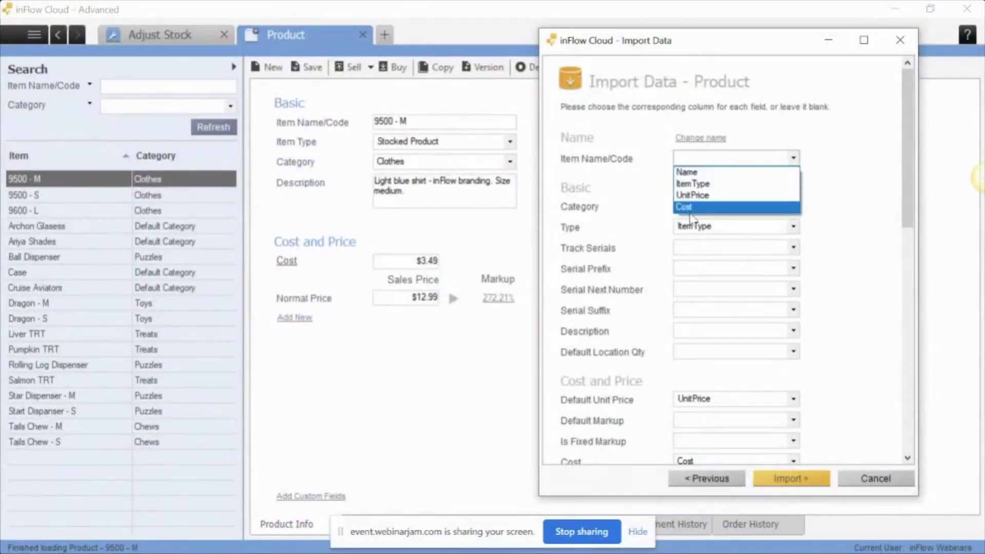
left_click(810, 135)
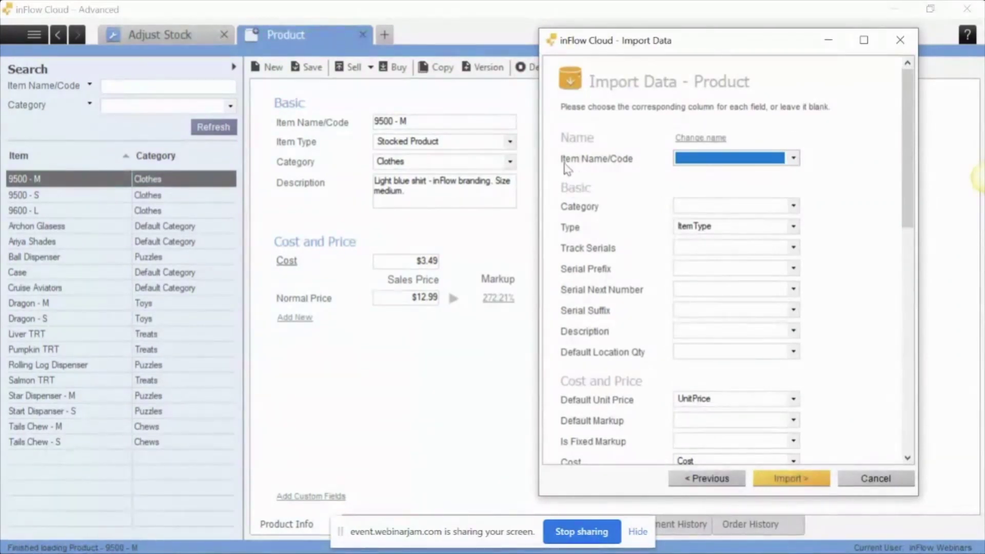
left_click(794, 158)
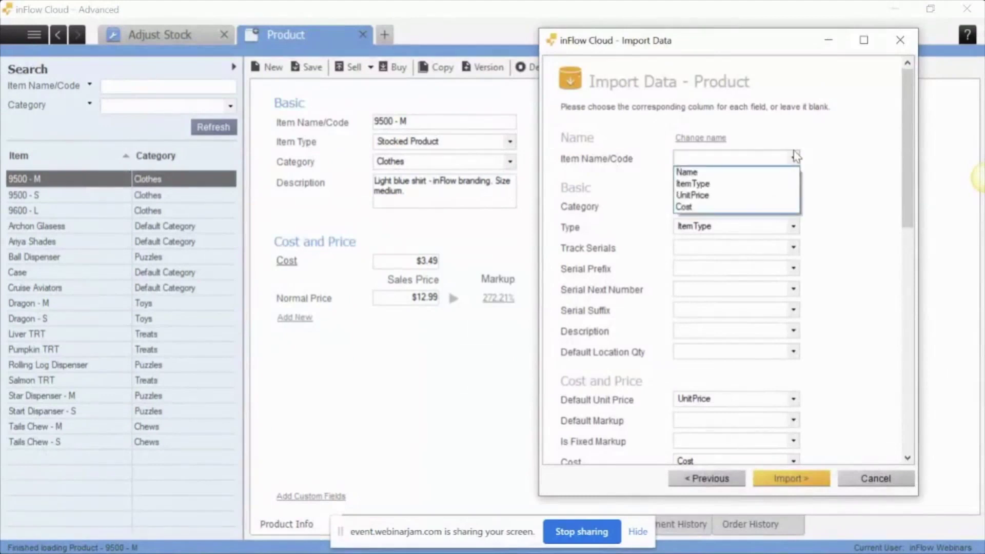
left_click(683, 174)
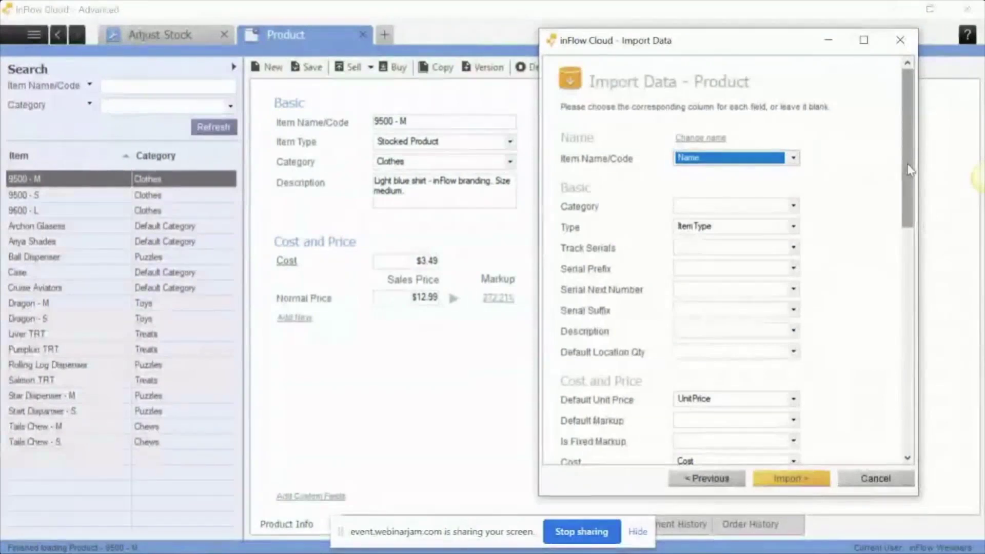
Reposition the import window and review the columns available for Item Name/Code, keeping Name
mouse_move(908, 164)
left_mouse_down()
mouse_move(911, 247)
mouse_move(912, 170)
left_mouse_up()
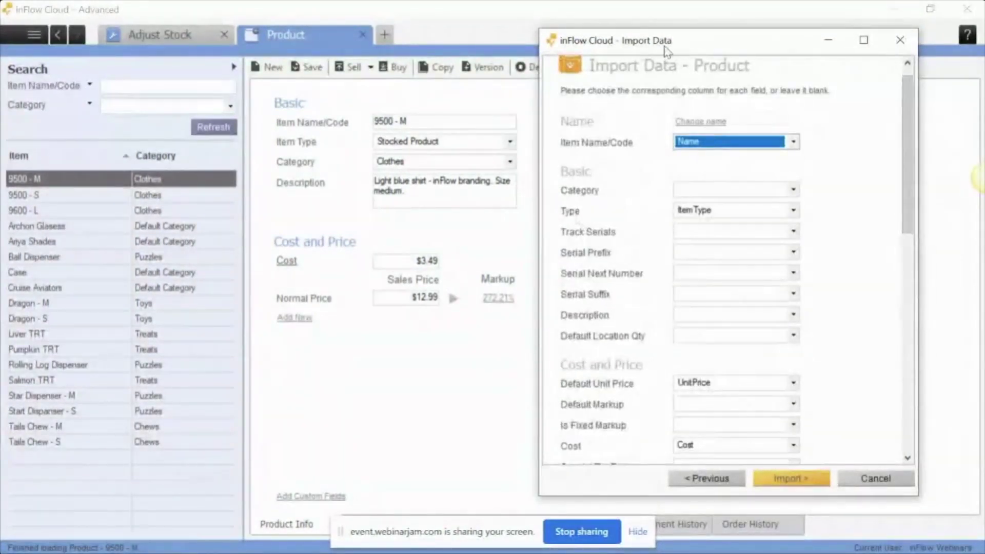
left_click_drag(667, 51, 520, 40)
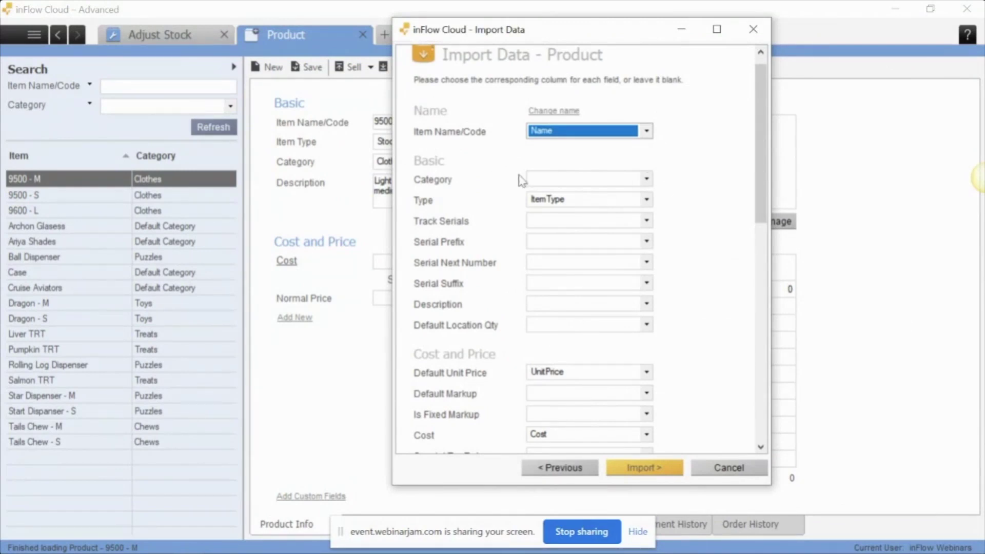
left_click(572, 134)
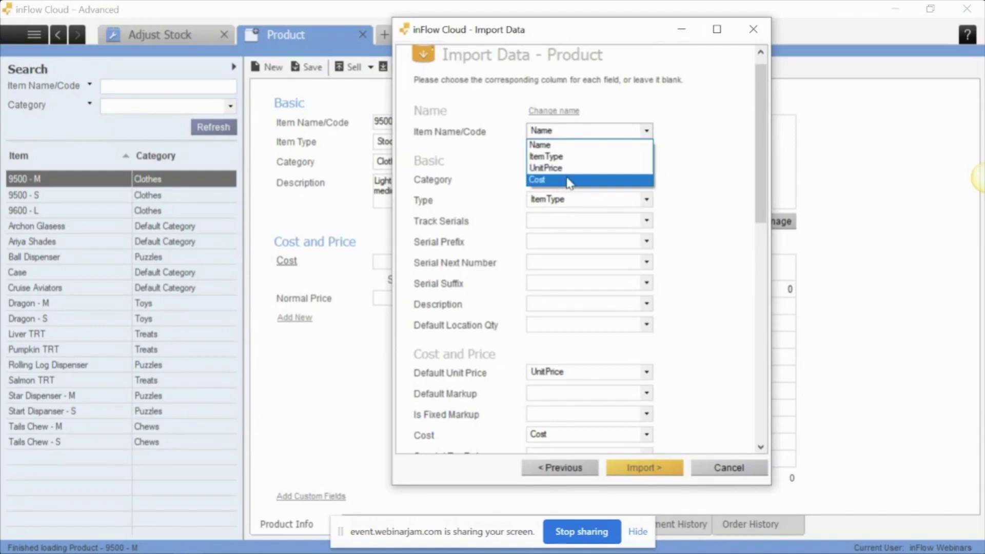
left_click(693, 143)
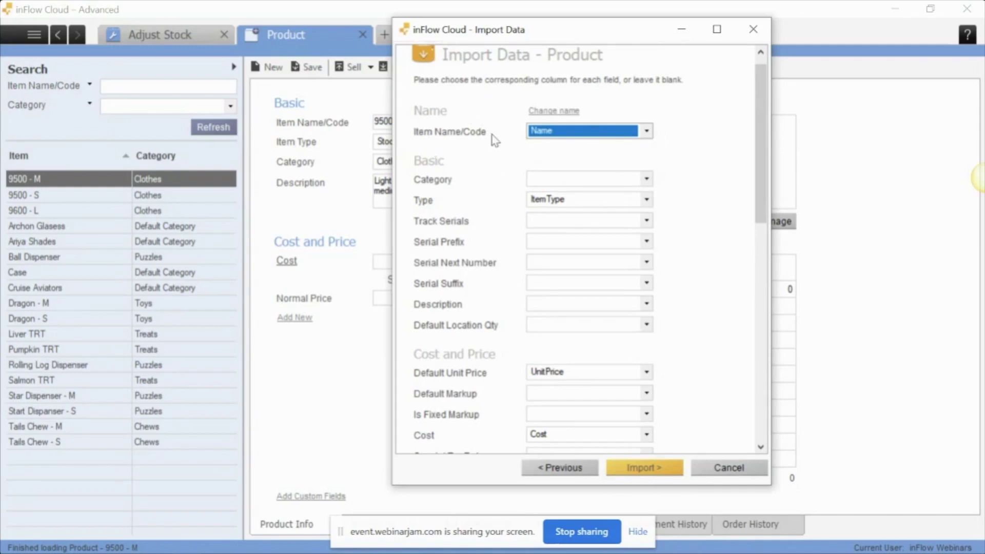
Check the mapped product fields, run the import and close the finished import window
left_click_drag(756, 117, 758, 137)
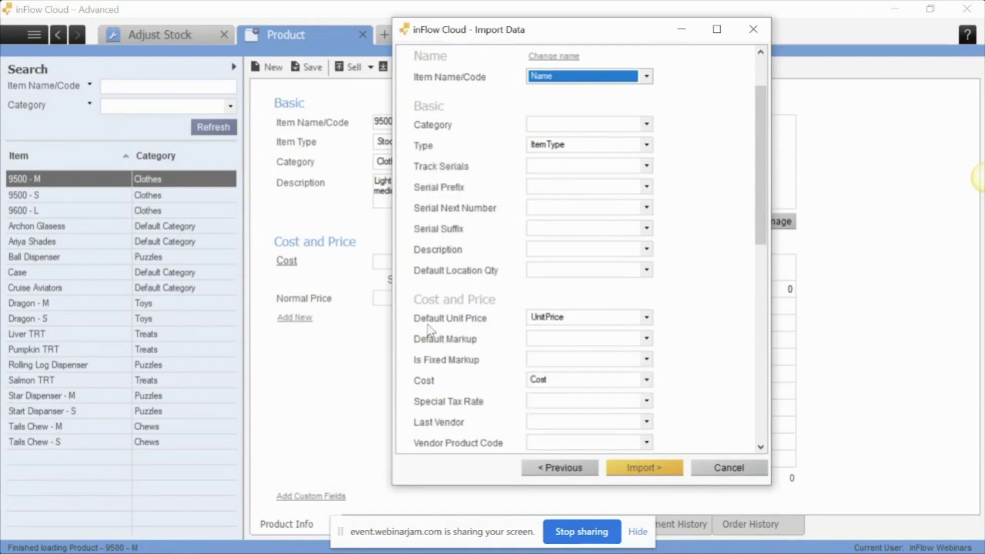
mouse_move(483, 331)
mouse_move(759, 102)
left_mouse_down()
mouse_move(765, 302)
mouse_move(773, 97)
left_mouse_up()
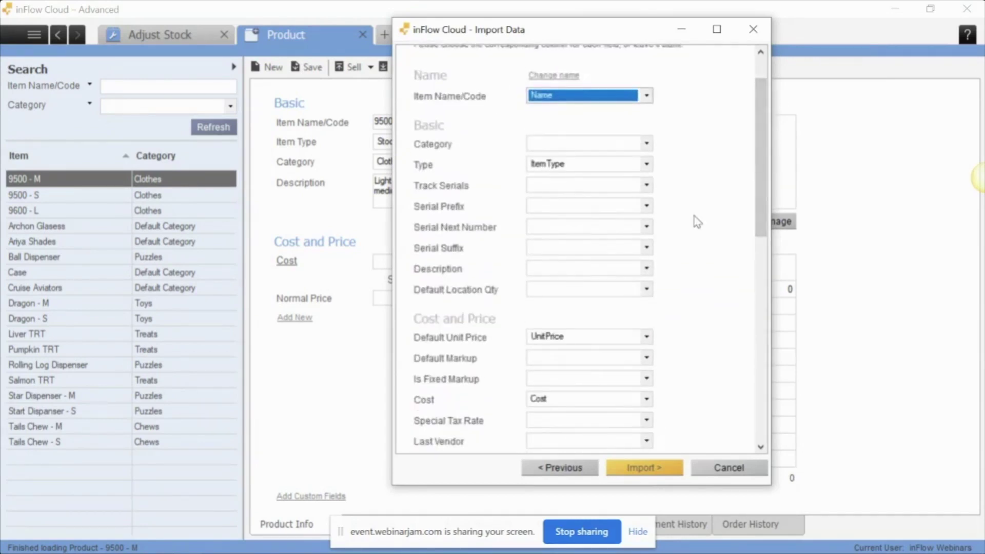
left_click(658, 473)
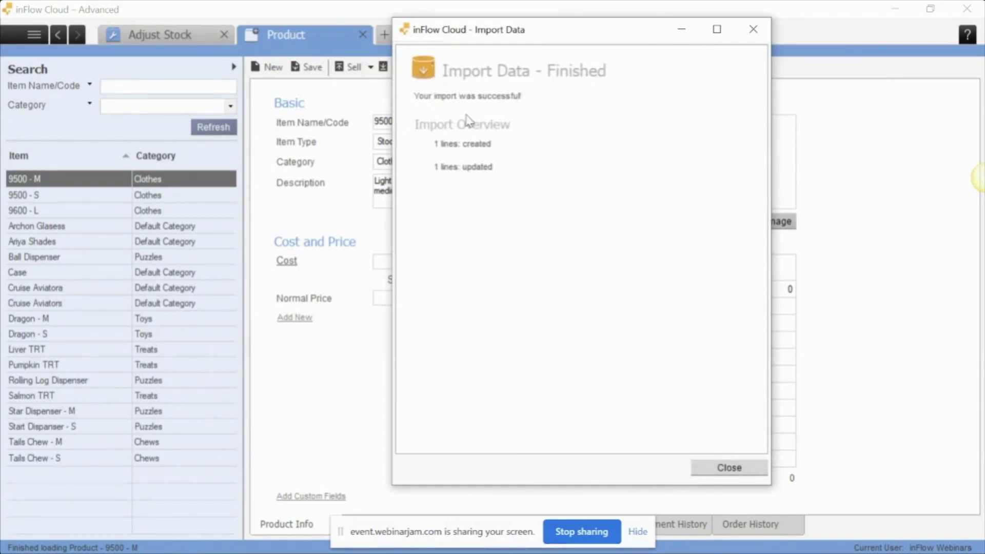
left_click(731, 469)
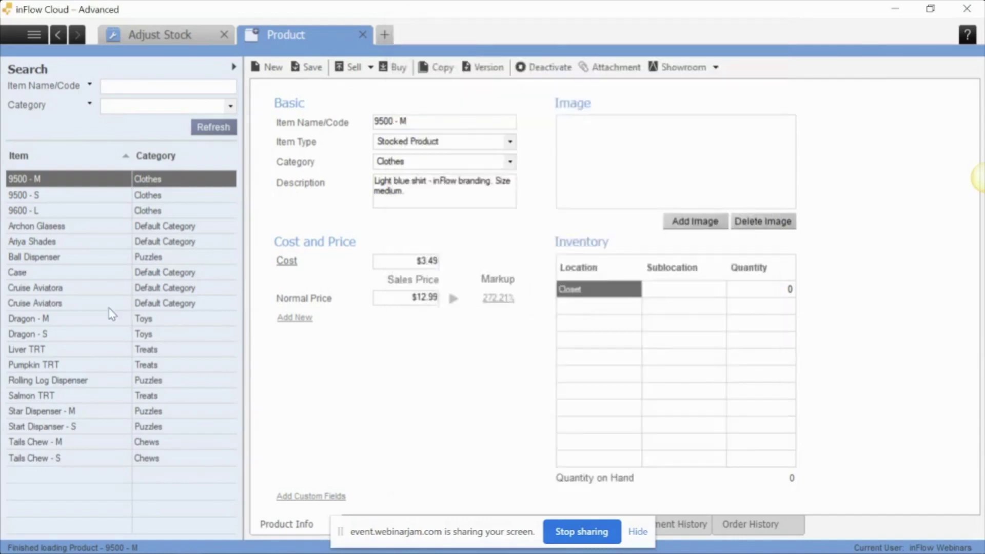
Open the Cruise Aviators and Cruise Aviatora product records to examine their name, cost and normal price
left_click(93, 304)
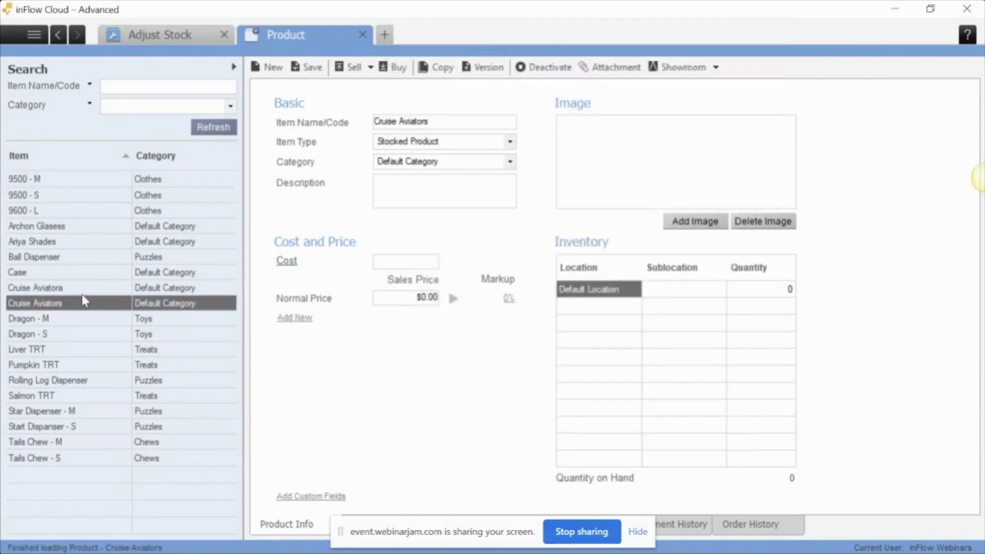
left_click(53, 288)
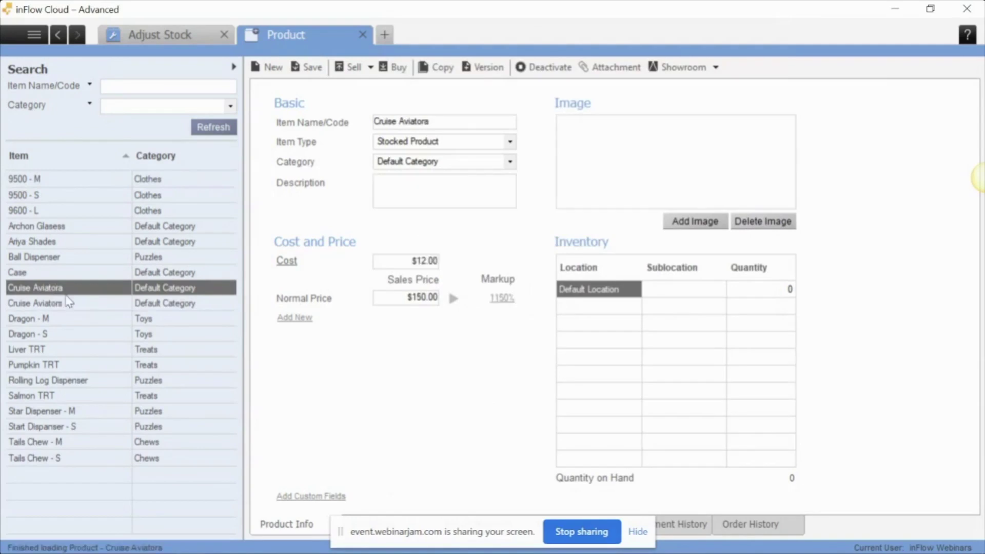
left_click(445, 122)
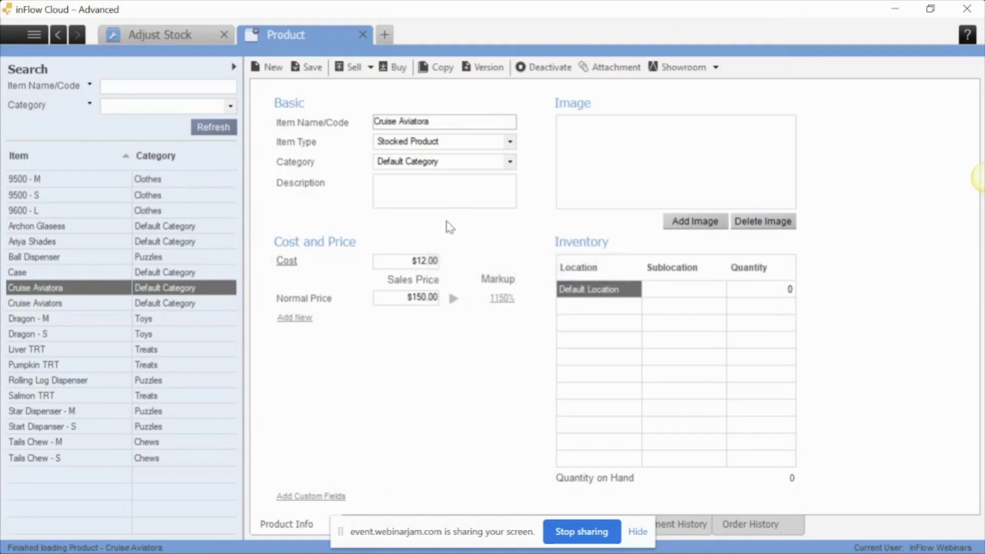
Switch to the inFlow Cloud web app in Chrome and dismiss the open Export data dialog
mouse_move(107, 549)
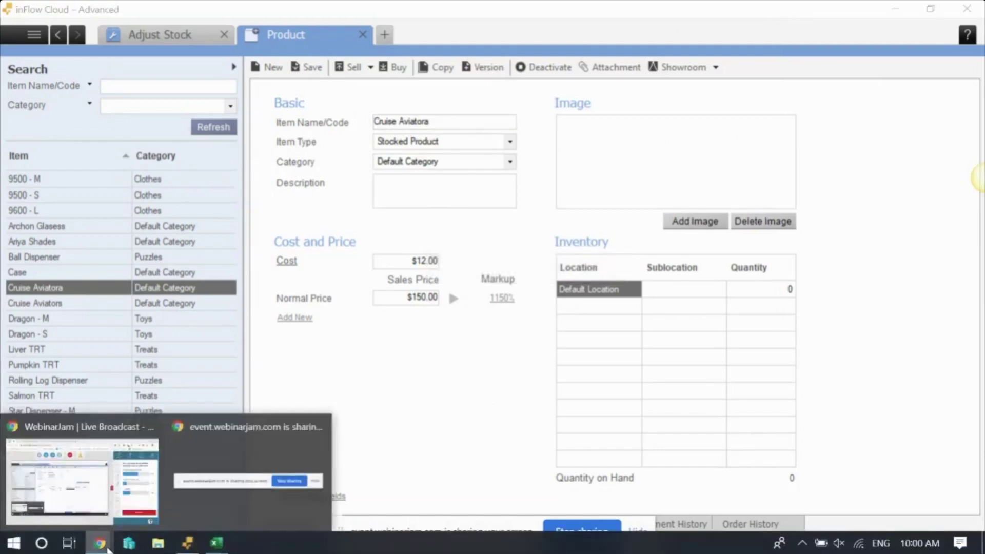
left_click(82, 482)
left_click(143, 12)
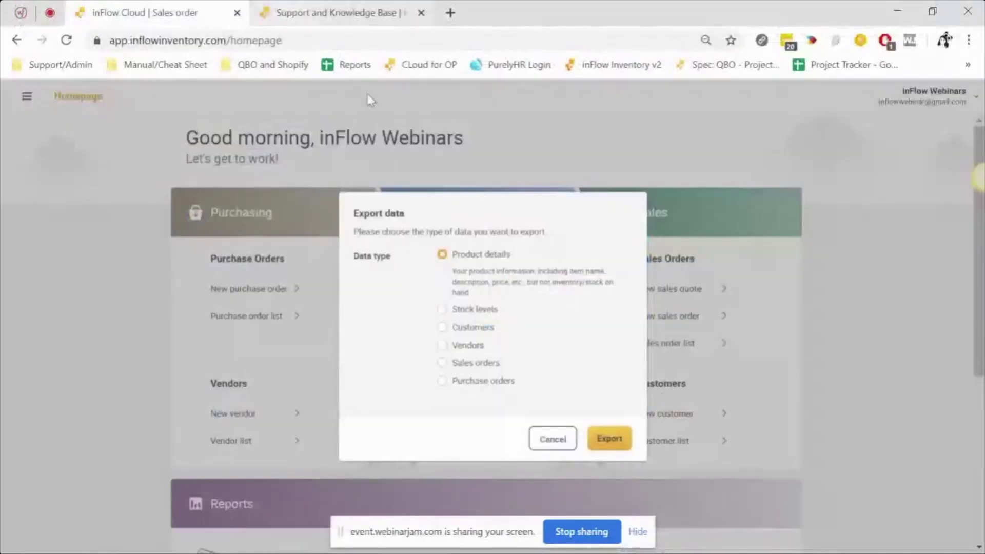
left_click(593, 438)
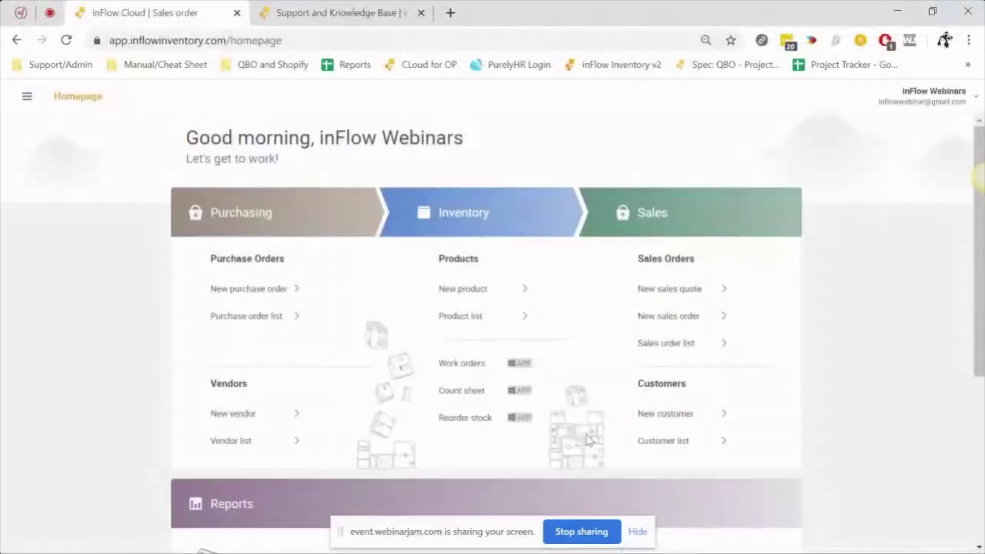
Start a Product details import in the web app with ProductImport.csv and review the fields available for column mapping
left_click(29, 100)
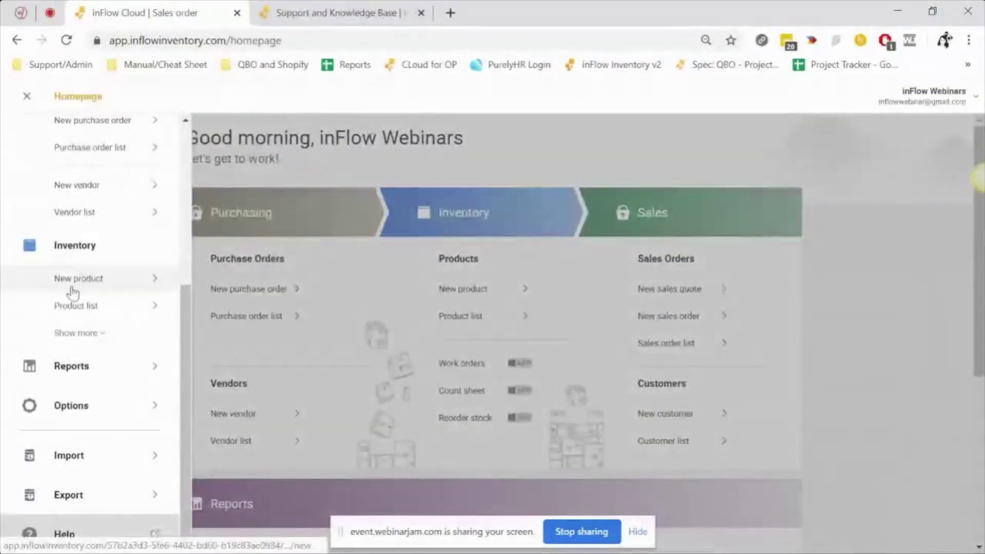
left_click(77, 455)
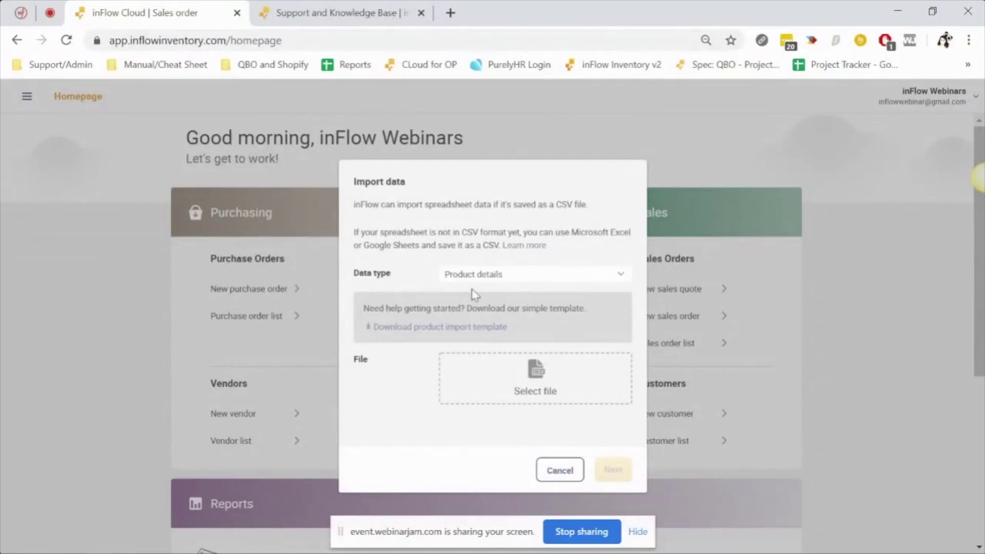
left_click(584, 377)
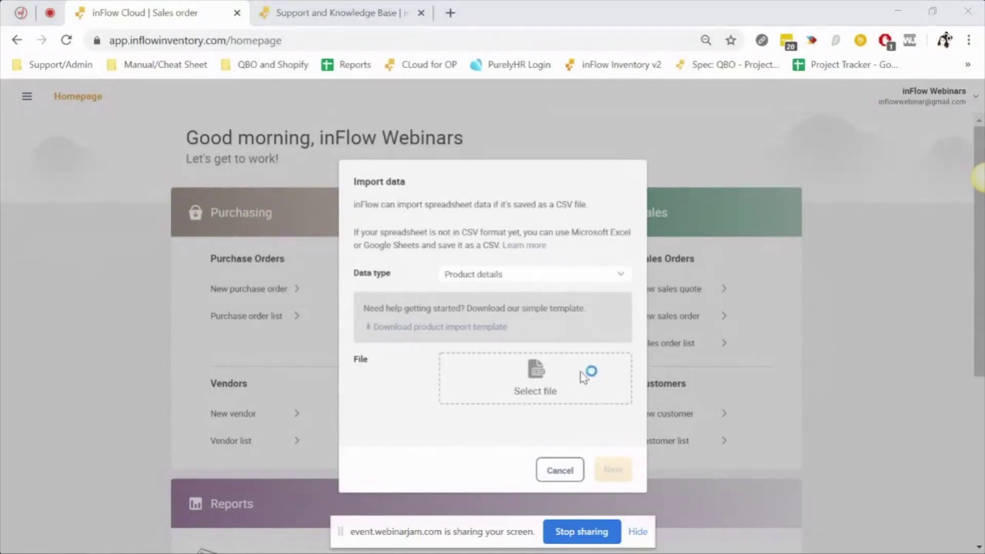
double_click(279, 121)
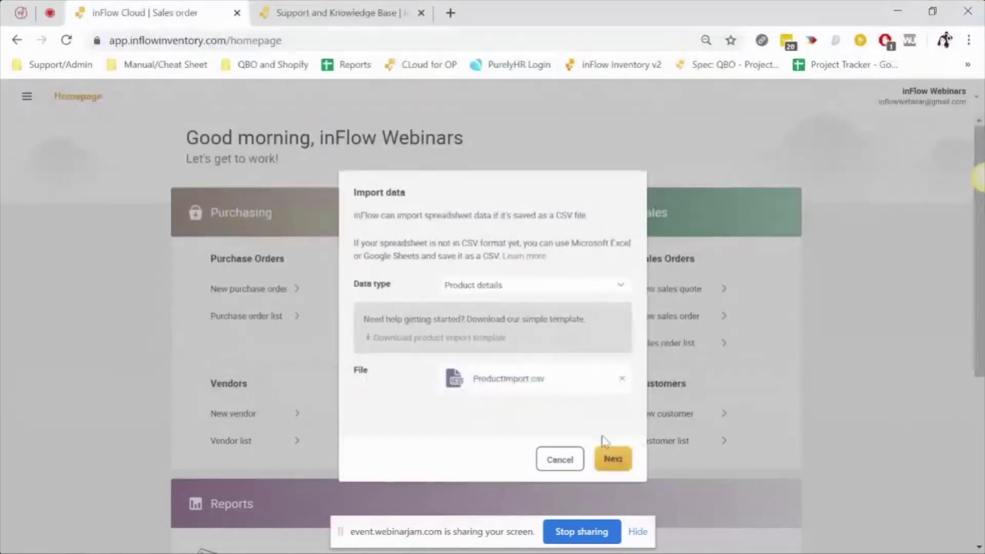
left_click(618, 459)
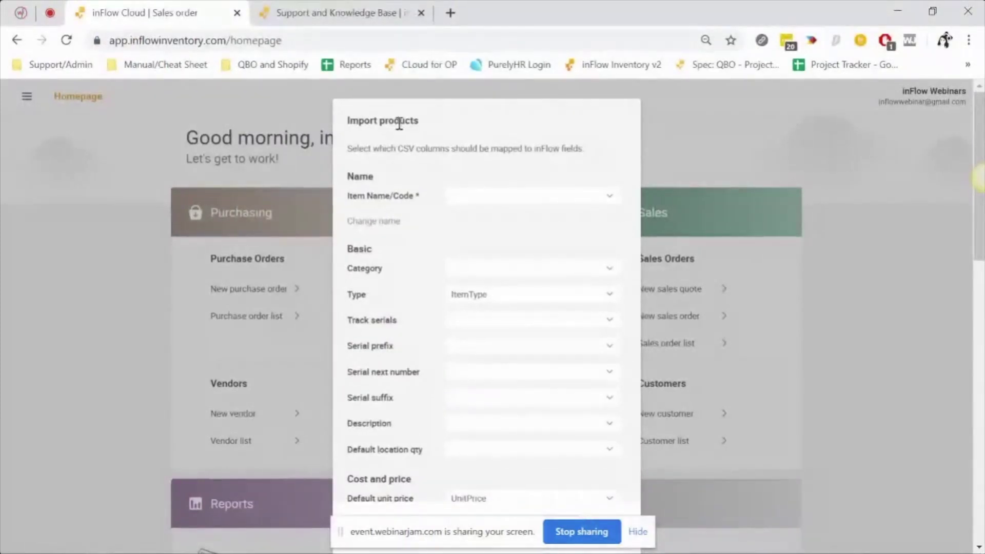
scroll(405, 213, "down", 12)
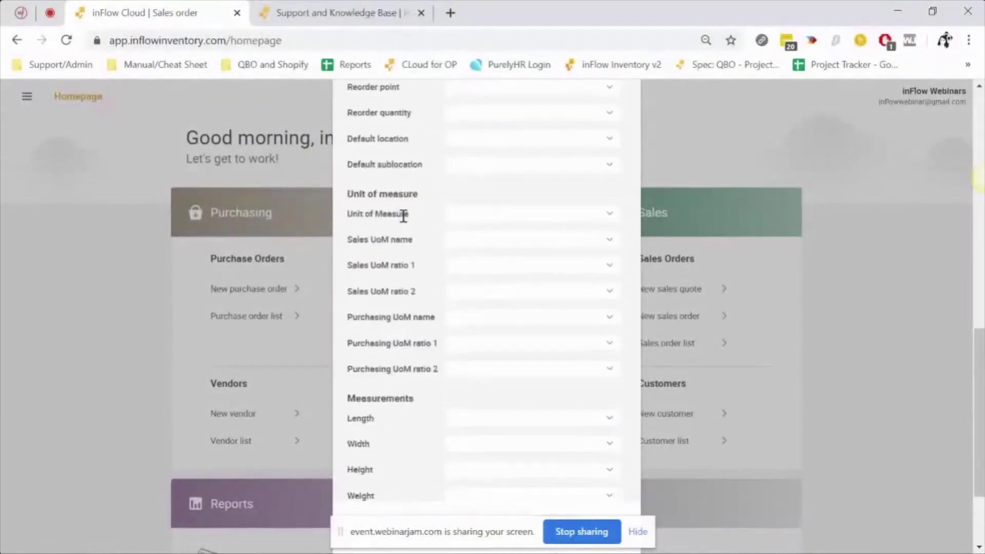
scroll(404, 215, "down", 2)
scroll(403, 229, "up", 15)
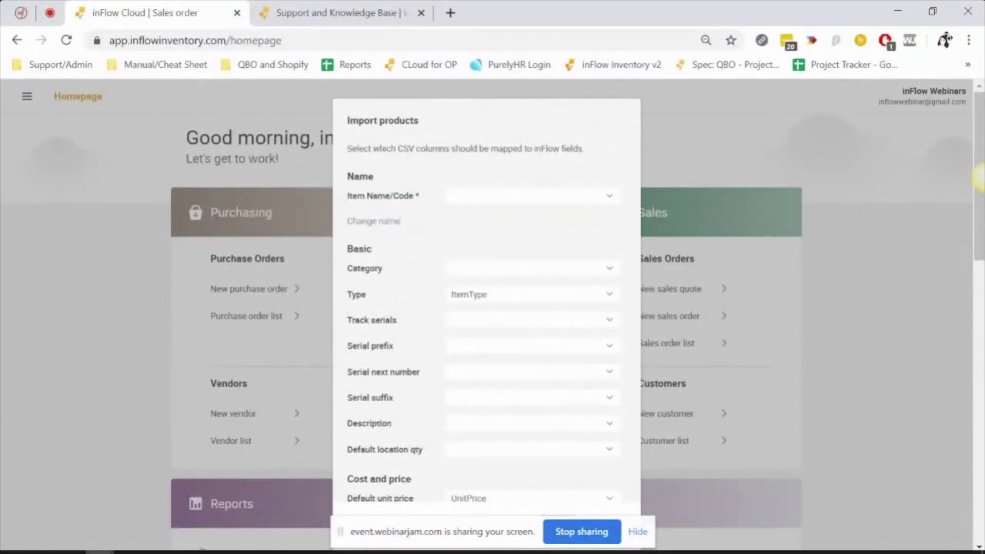
Leave the web import and switch to the WebinarJam broadcast tab
left_click(218, 544)
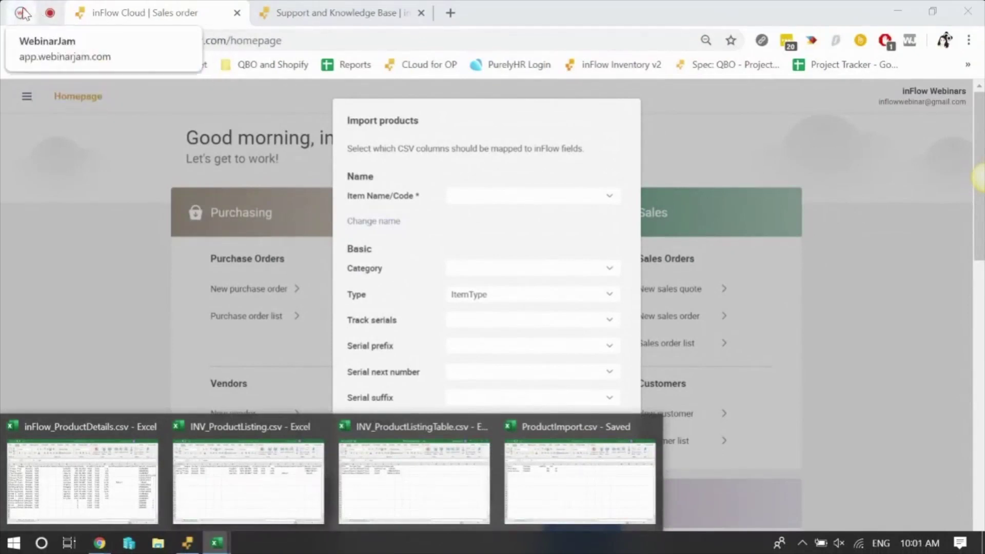
left_click(38, 12)
left_click(49, 13)
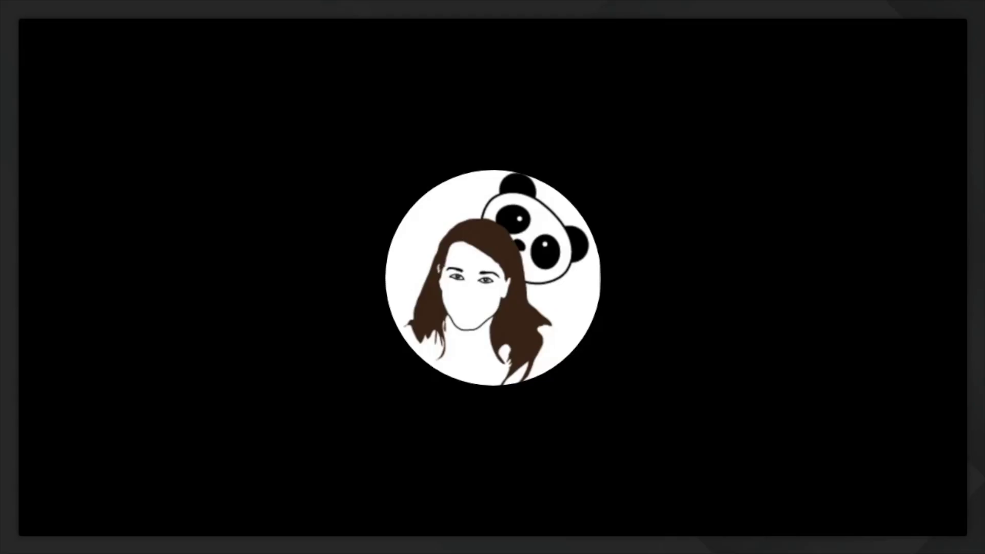
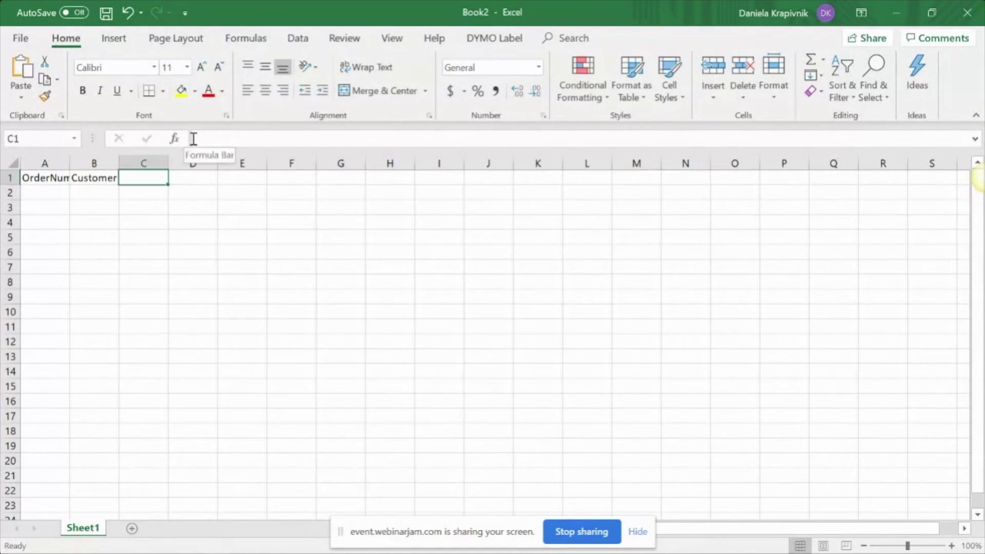
Add the headers OrderDate, ItemName and ItemQUantity in cells C1 to E1 of the new workbook
type("OrderD")
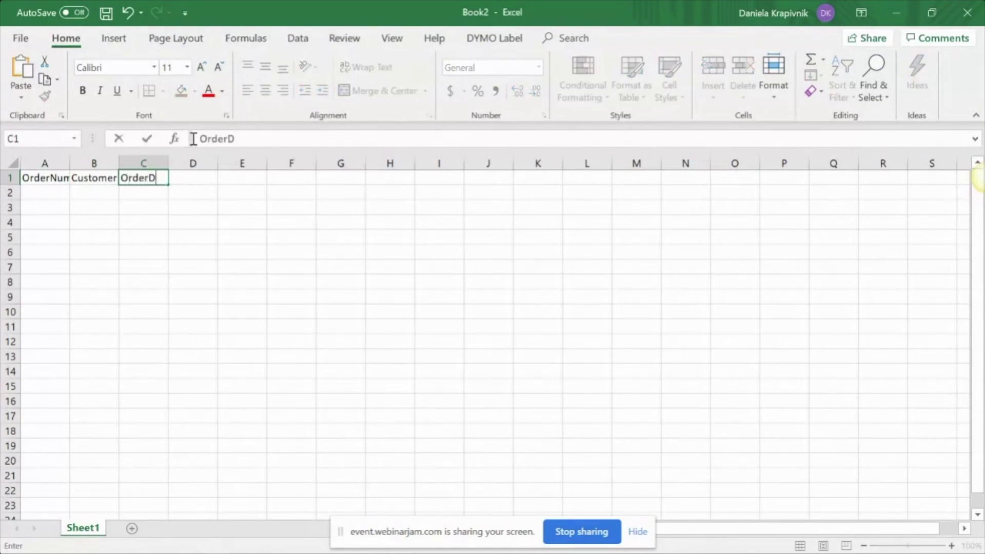
type("ate")
key("Tab")
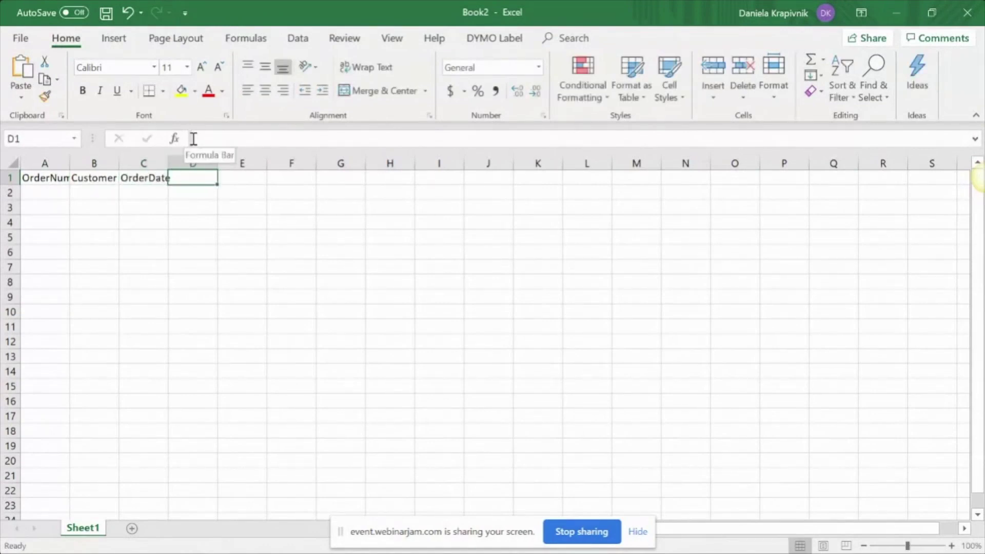
type("ItemName")
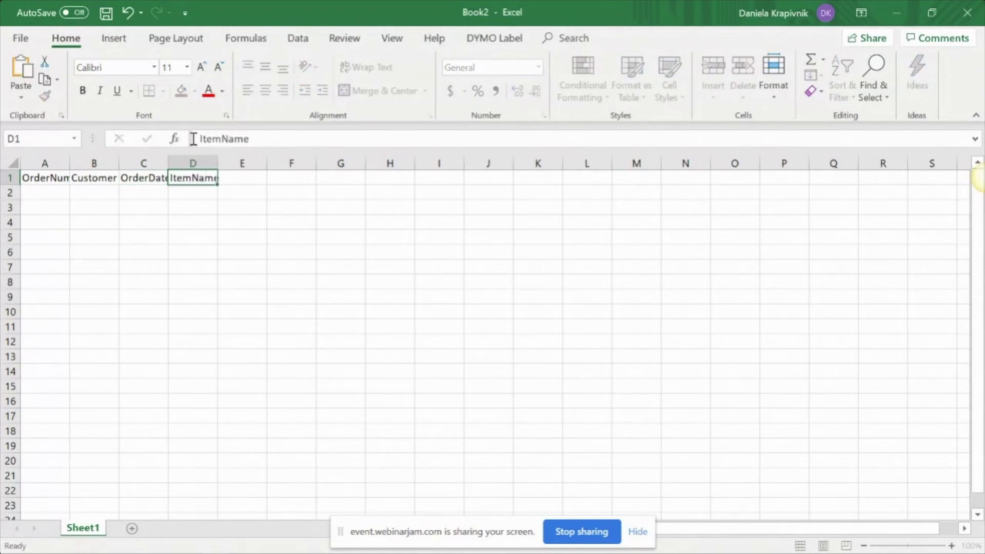
key("Tab")
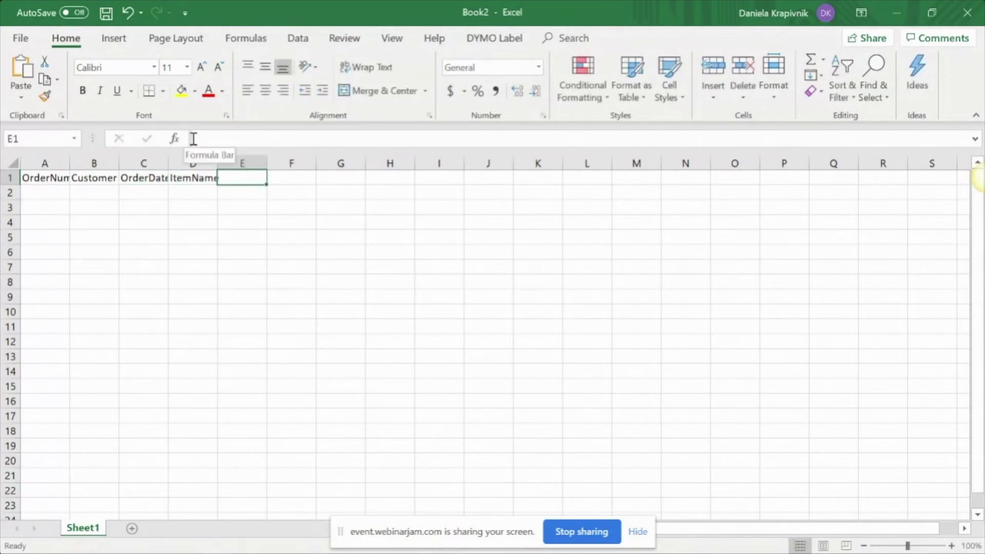
type("ItemQUantity")
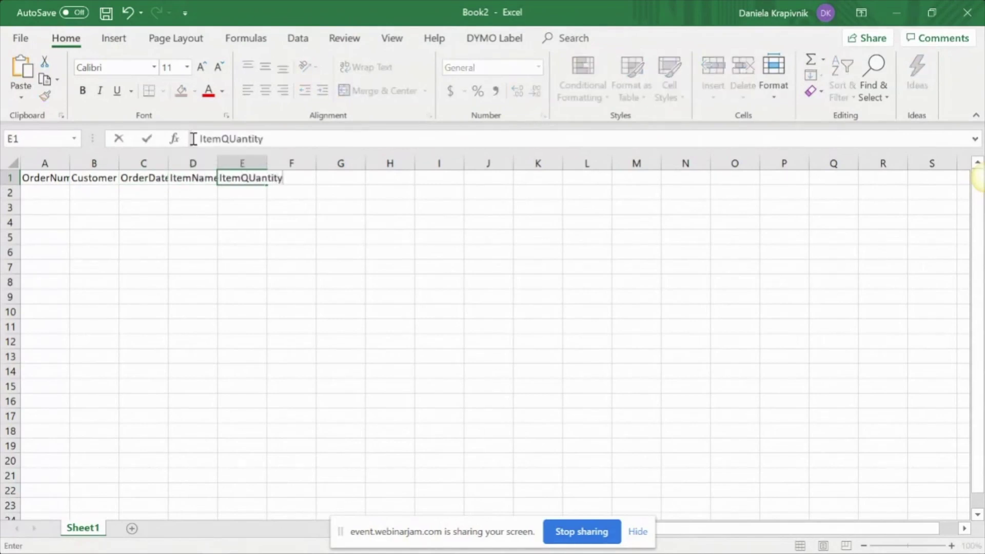
key("Left")
key("Left")
key("Left")
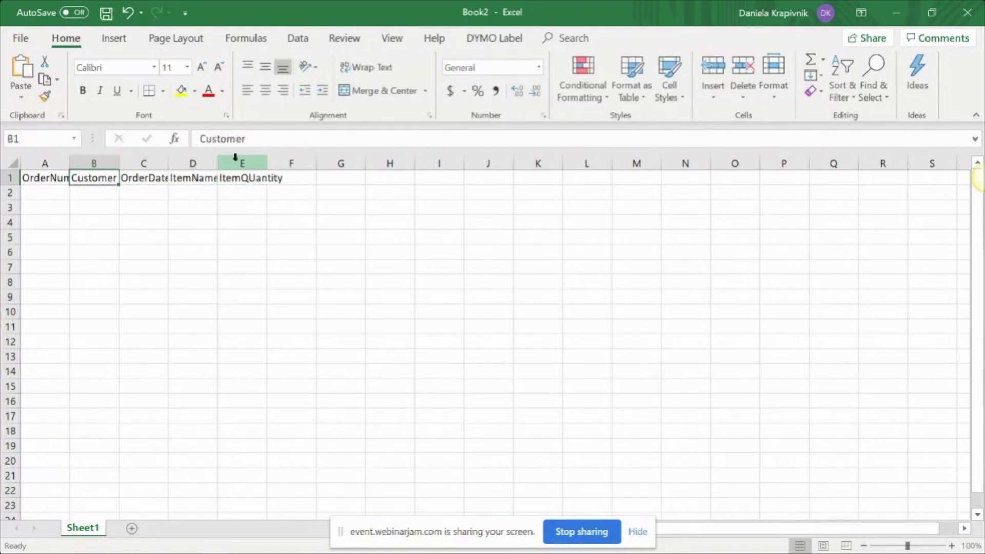
Widen columns A through D so their headers fit fully
left_click_drag(220, 159, 256, 160)
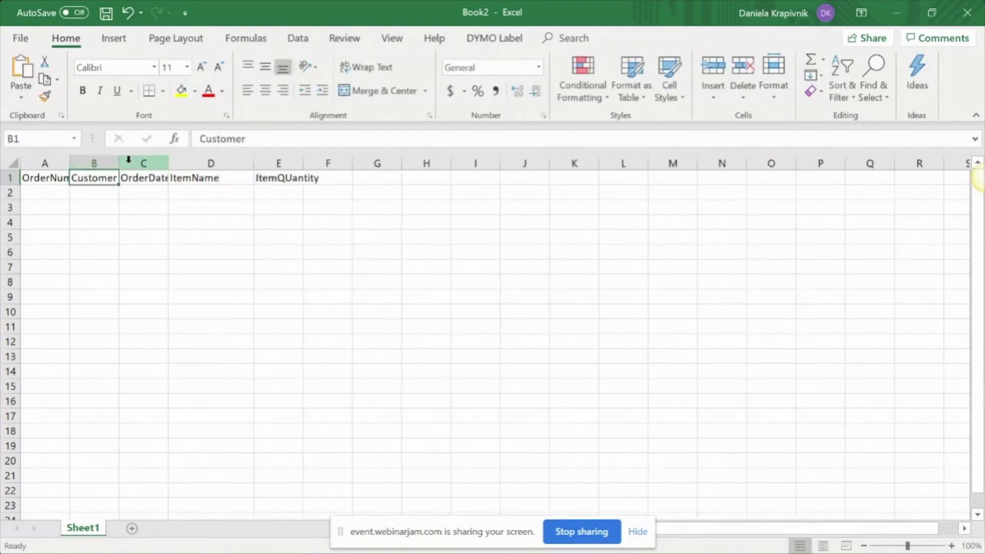
left_click_drag(121, 164, 240, 163)
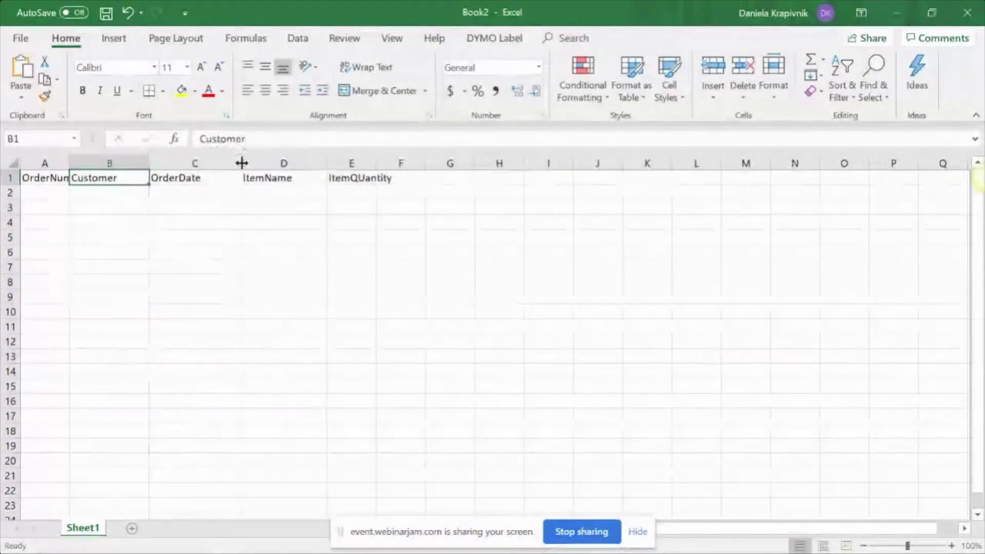
left_click(51, 192)
left_click_drag(74, 161, 108, 163)
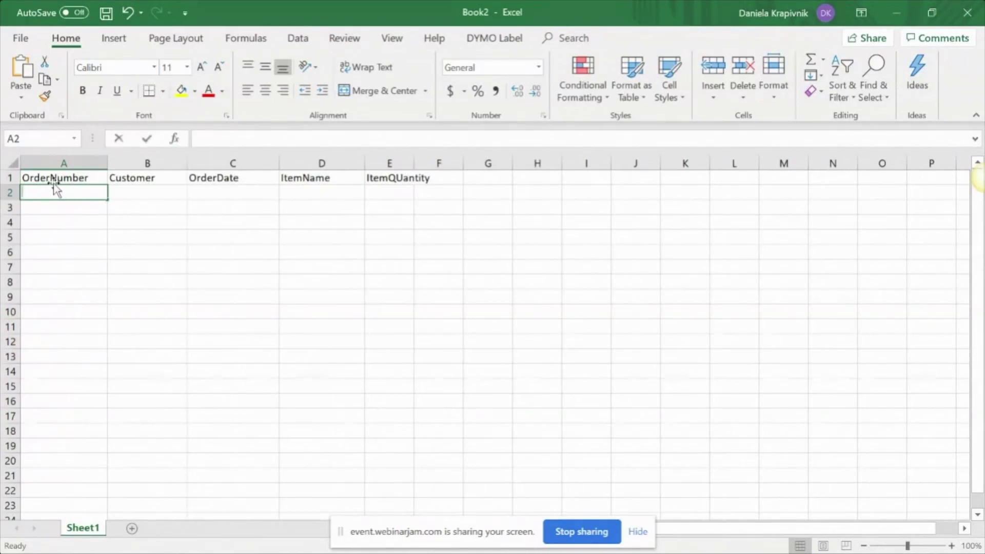
Enter the sample sales order number in cell A2 and keep A3 empty
type("SO-00001")
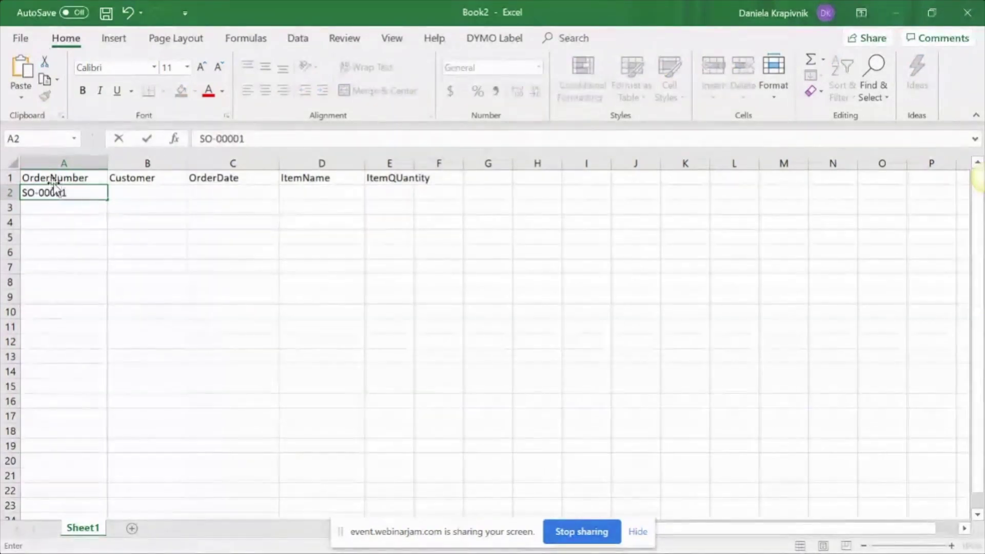
key("Return")
type("S")
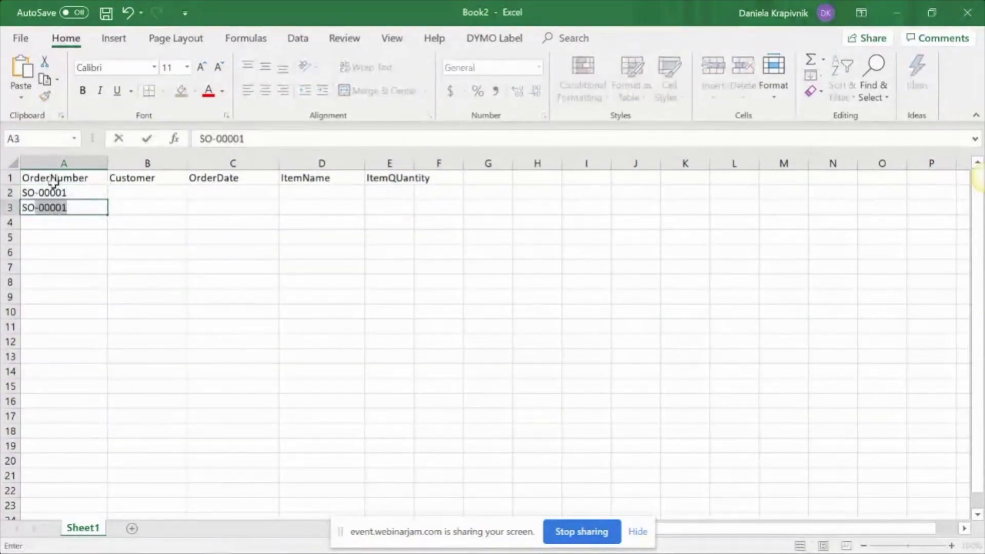
key("BackSpace")
key("BackSpace")
Fill in the customer's name in B2 and the order date 01-01-2020 in C2
left_click(136, 193)
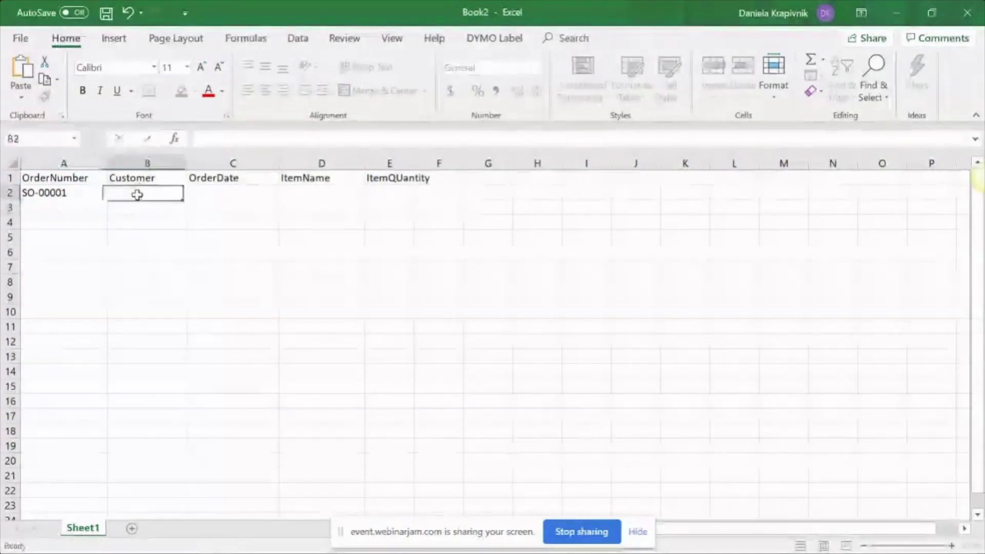
type("Fred")
key("Tab")
type("01")
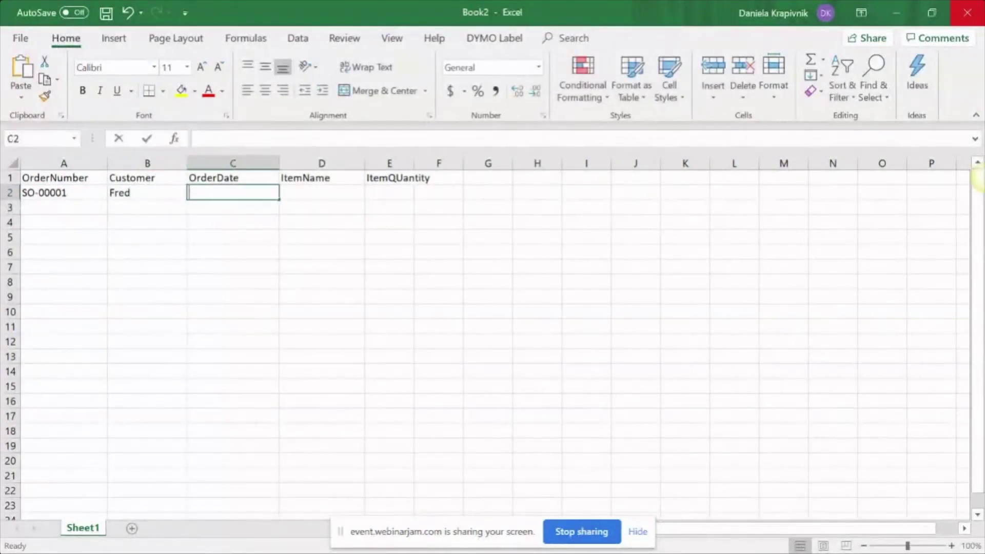
type("-01-2020")
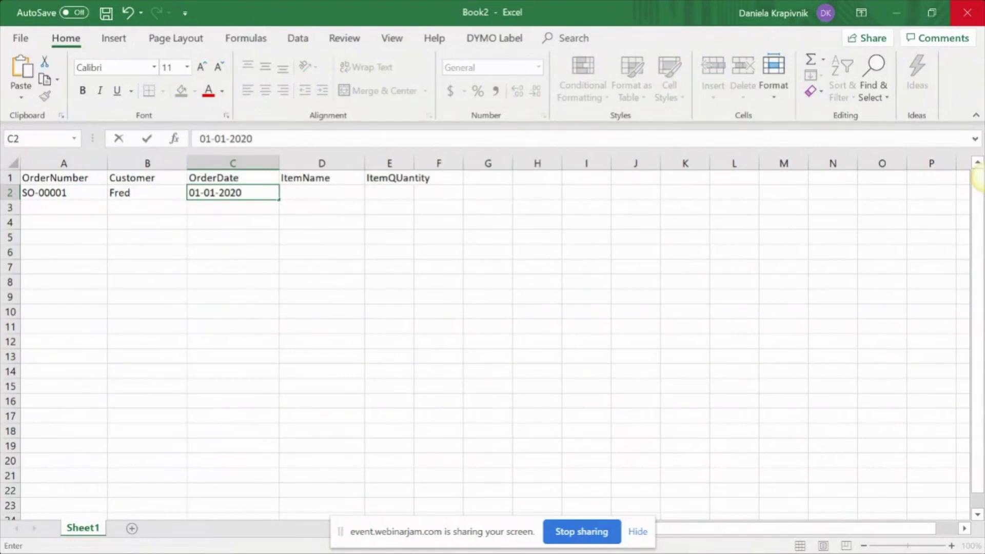
key("Tab")
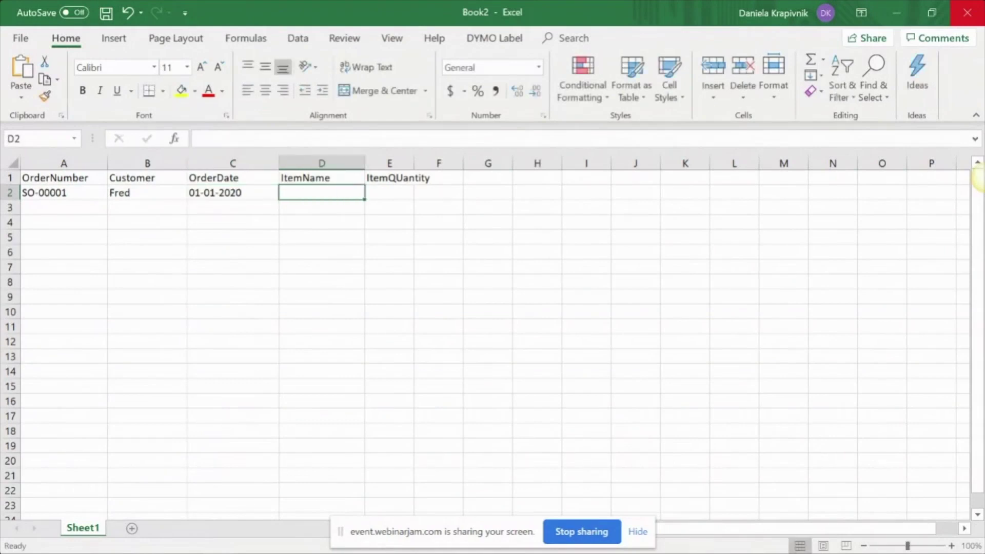
Enter the item name Ariya Shades in D2 and the item quantity 1 in E2
type("Ari")
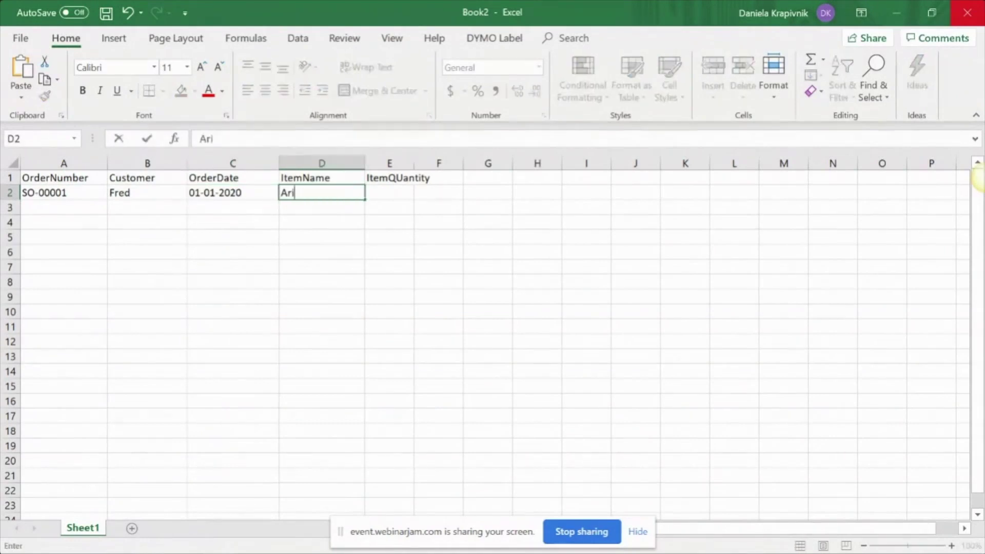
type("ya Shades")
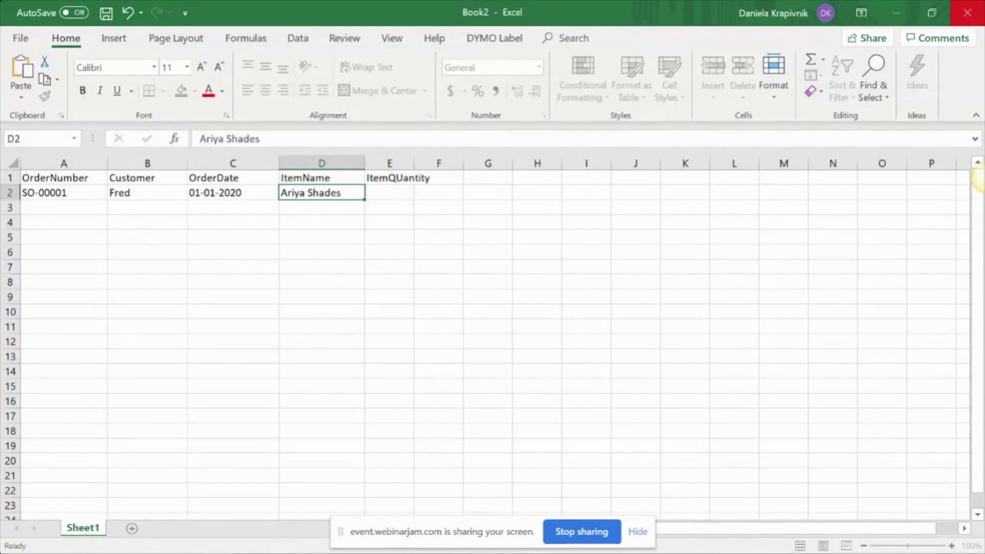
key("Tab")
type("1")
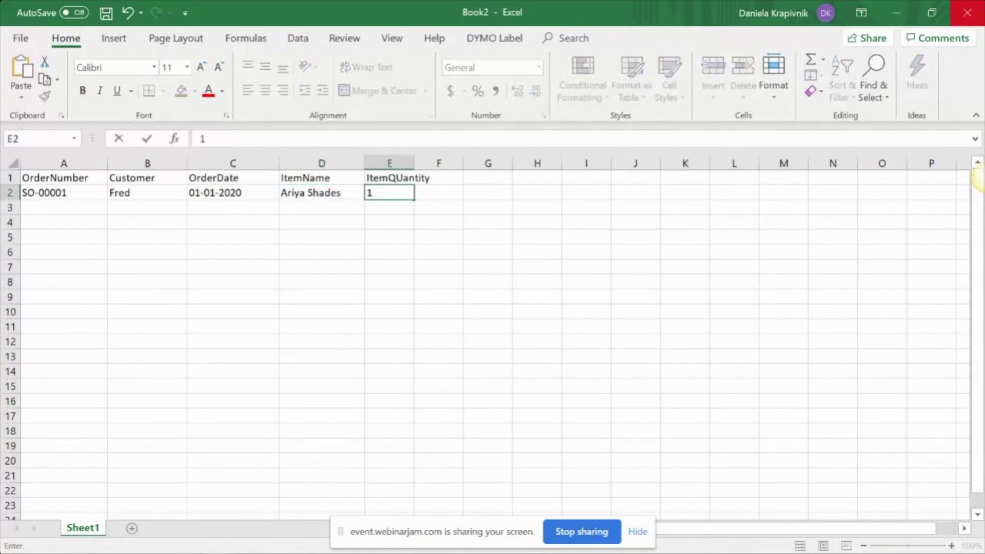
Correct the header in E1 to ItemQuantity and widen column E so the header fits fully
left_click(386, 177)
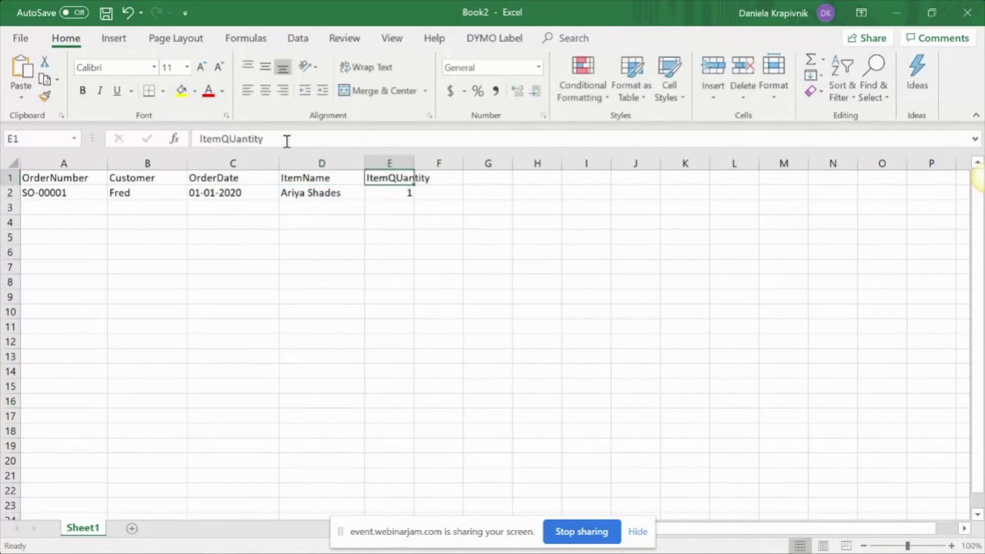
left_click(233, 139)
type("=")
key("BackSpace")
key("BackSpace")
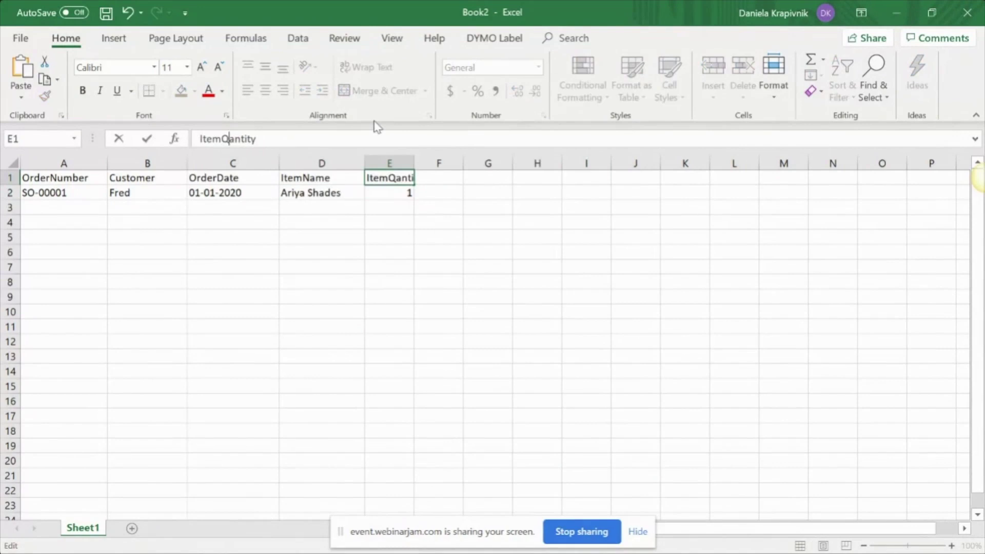
type("u")
left_click(418, 221)
left_click_drag(414, 162, 435, 161)
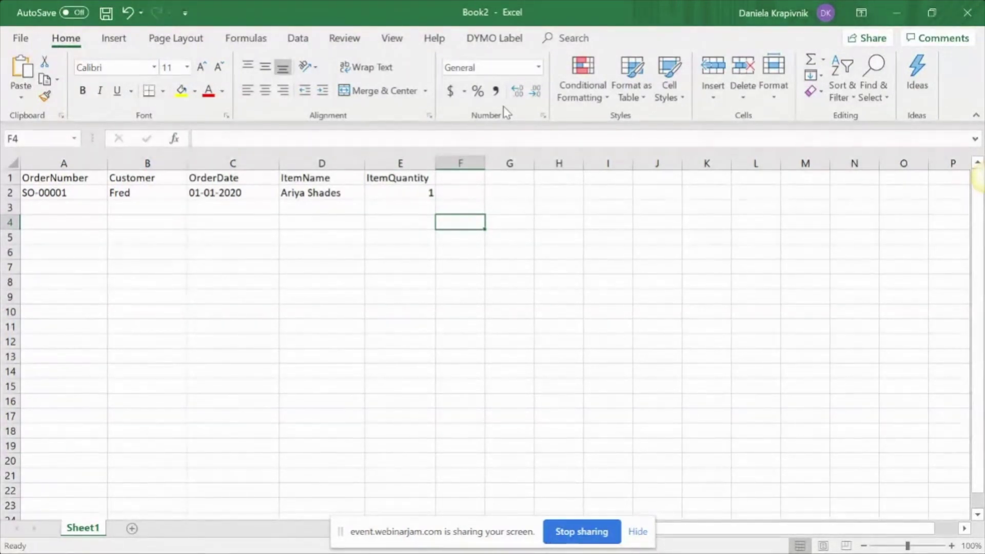
Enter the next consecutive sales order number in A3 and a second customer's name in B3
key("Left")
key("Left")
key("Left")
key("Up")
key("Left")
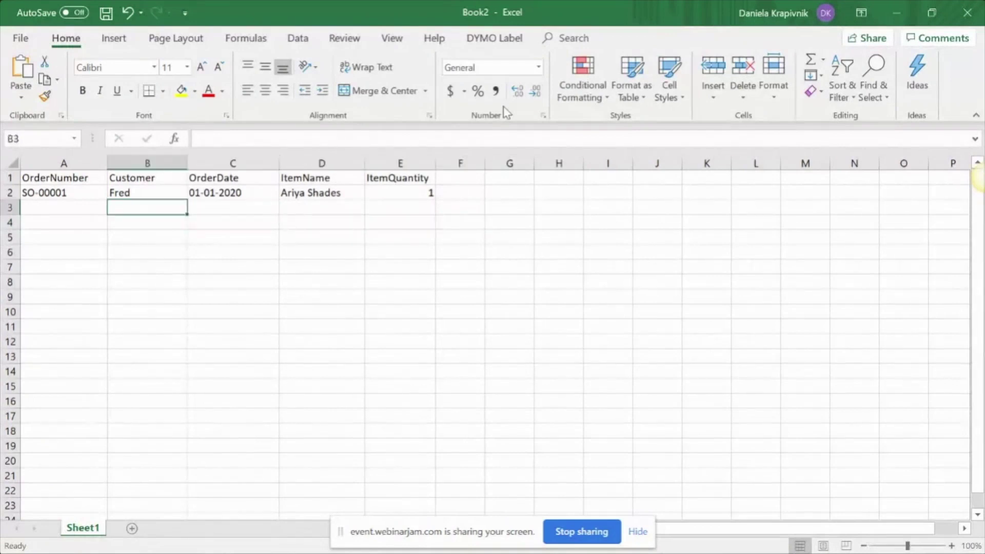
key("Left")
type("SO")
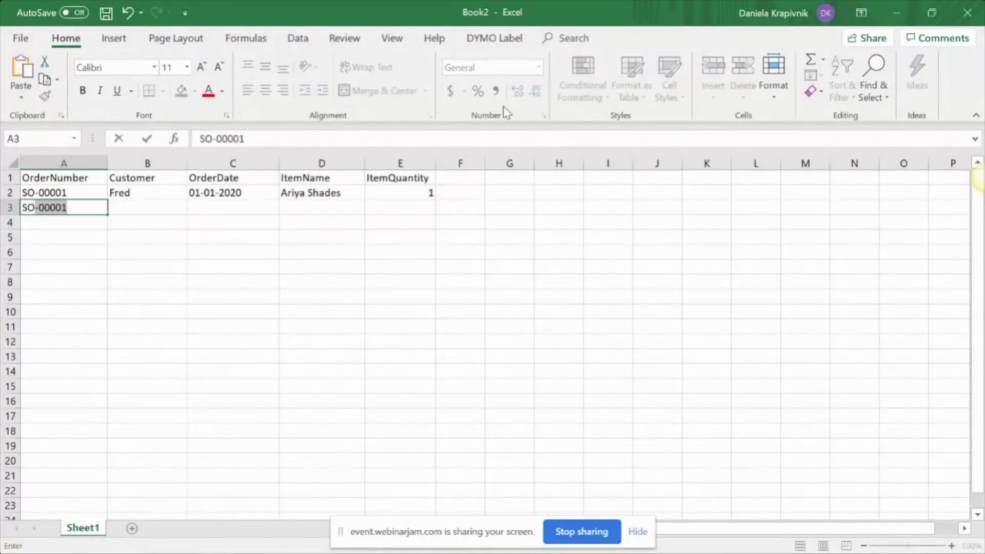
type("-00002")
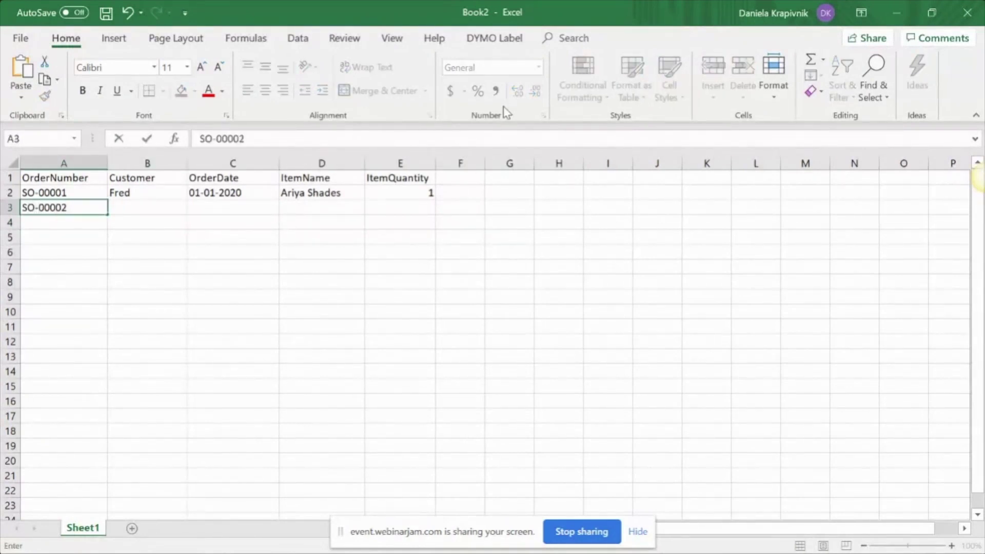
key("Tab")
type("Wilm")
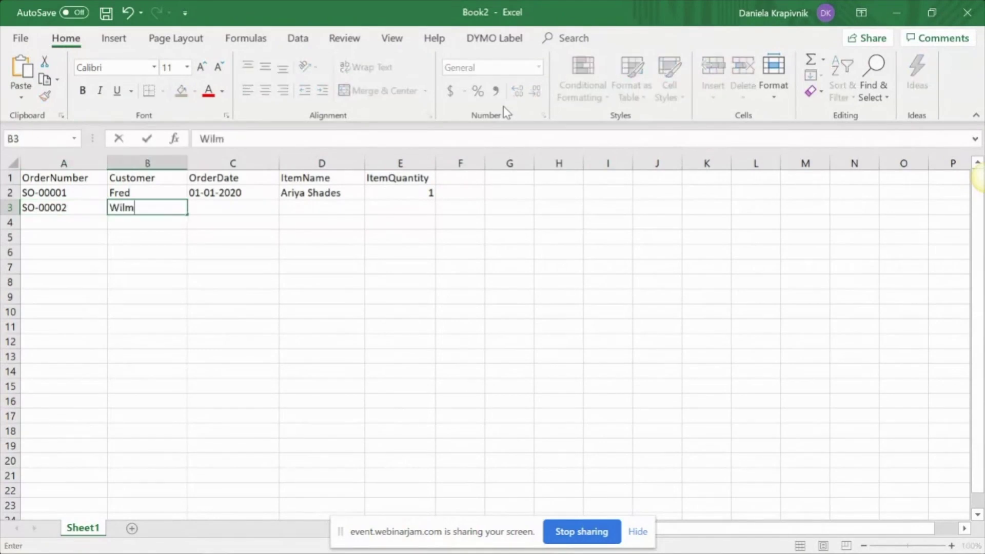
type("a")
key("Tab")
Complete row 3 with the order date 01-02-2020, item name Ariya Shades and item quantity 1
type("01")
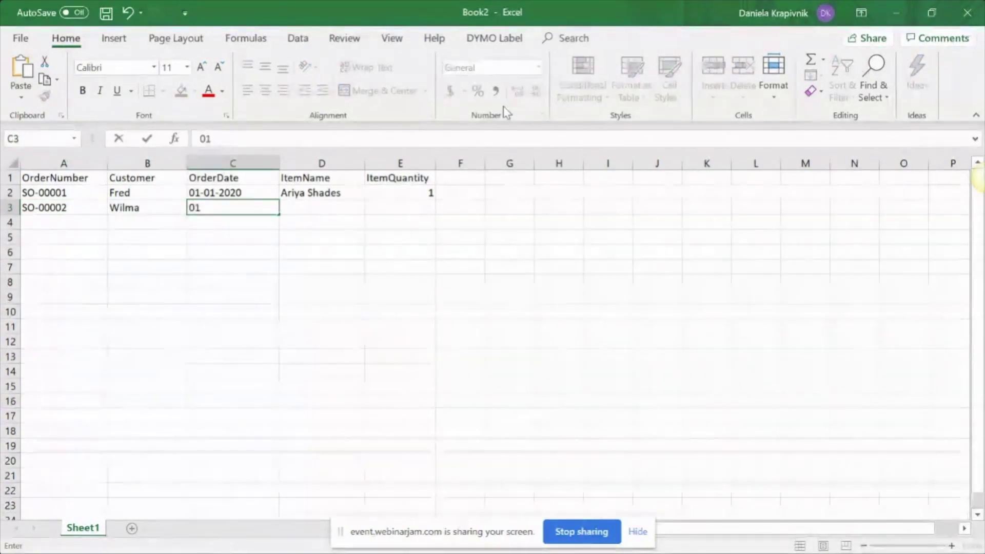
type("-02-")
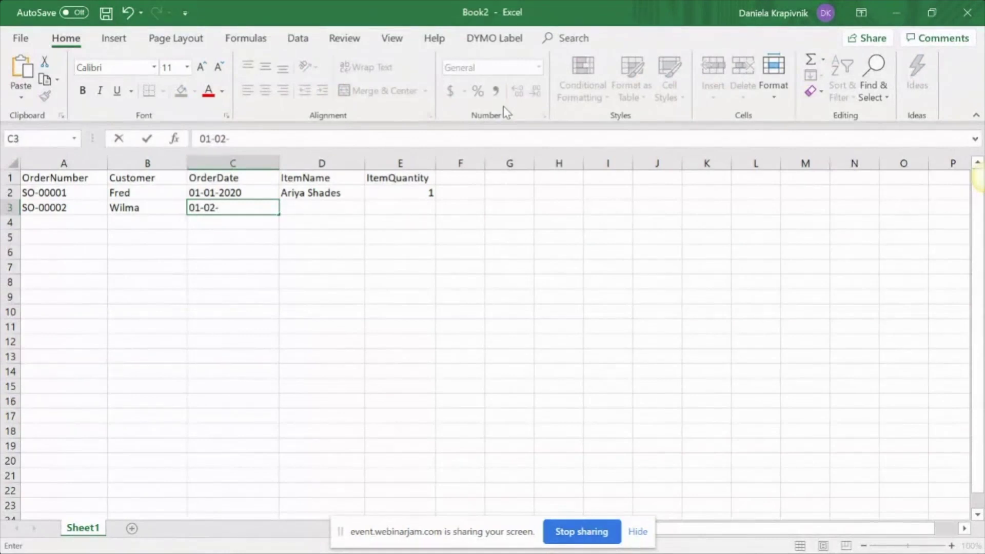
type("2020")
key("Tab")
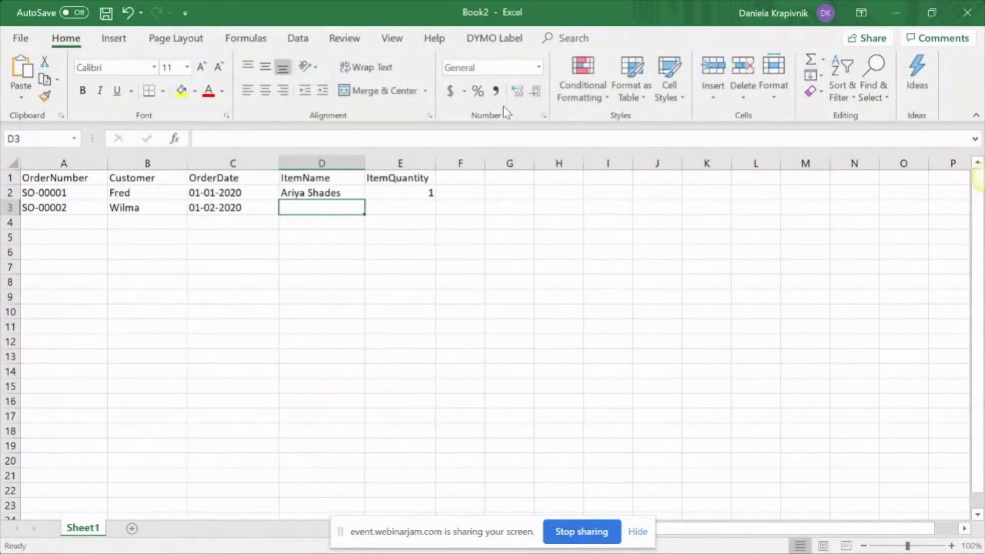
type("Ariya Shades")
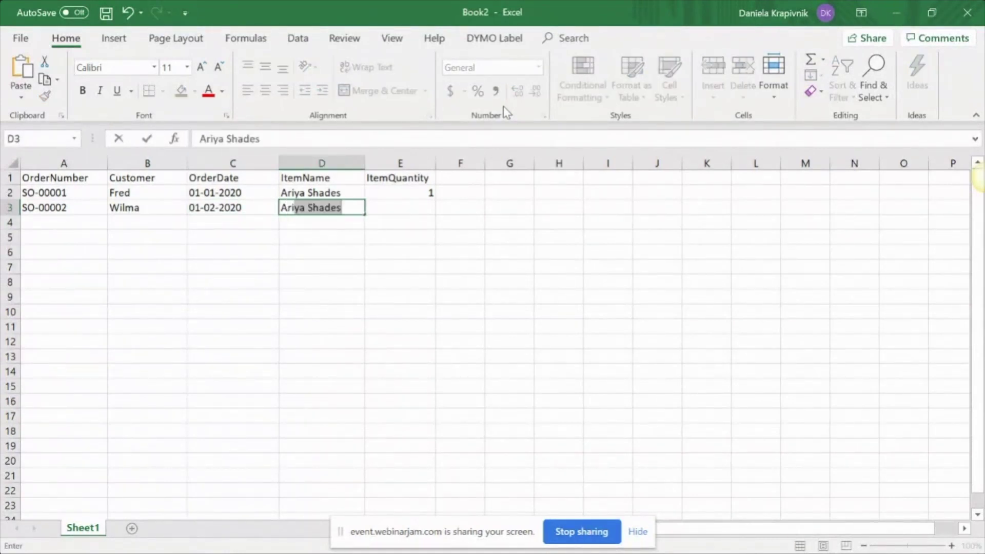
key("Tab")
type("1")
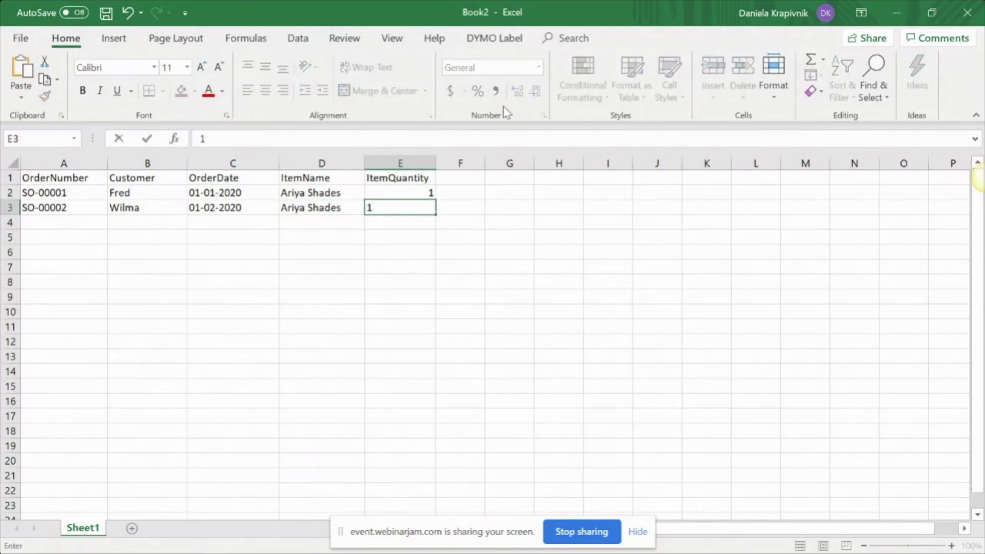
key("Return")
Repeat the order number and customer name of row 3 in cells A4 and B4
type("S")
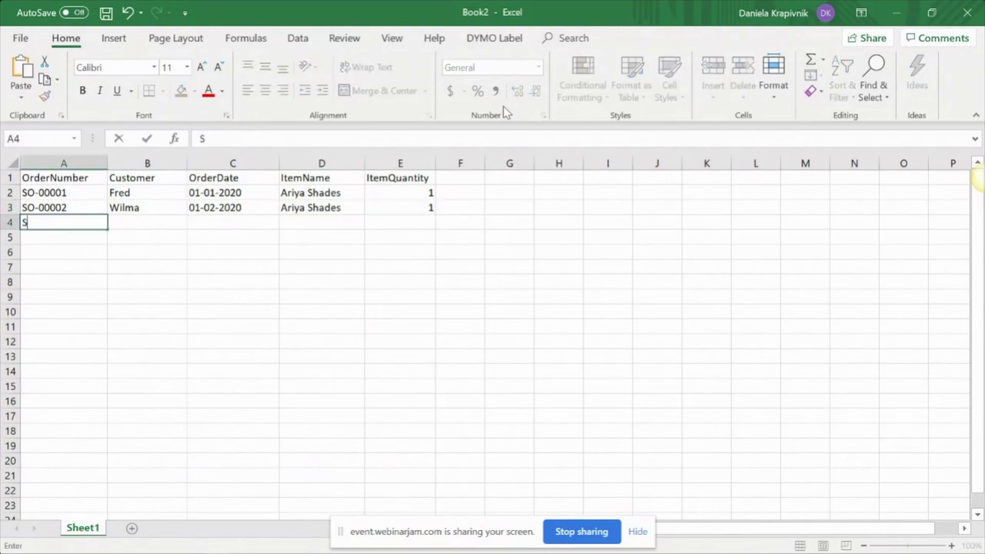
type("O-00002")
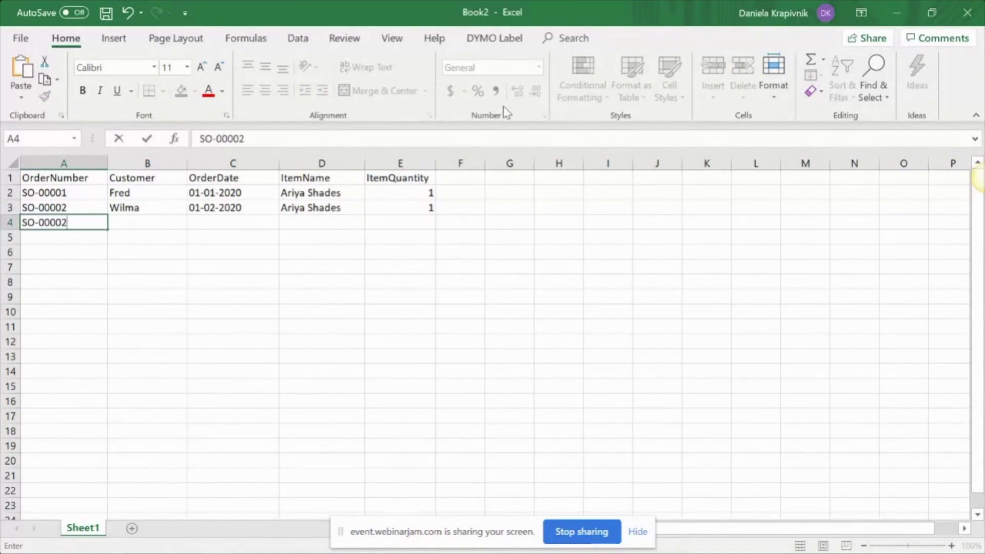
key("Tab")
type("Wi")
key("Tab")
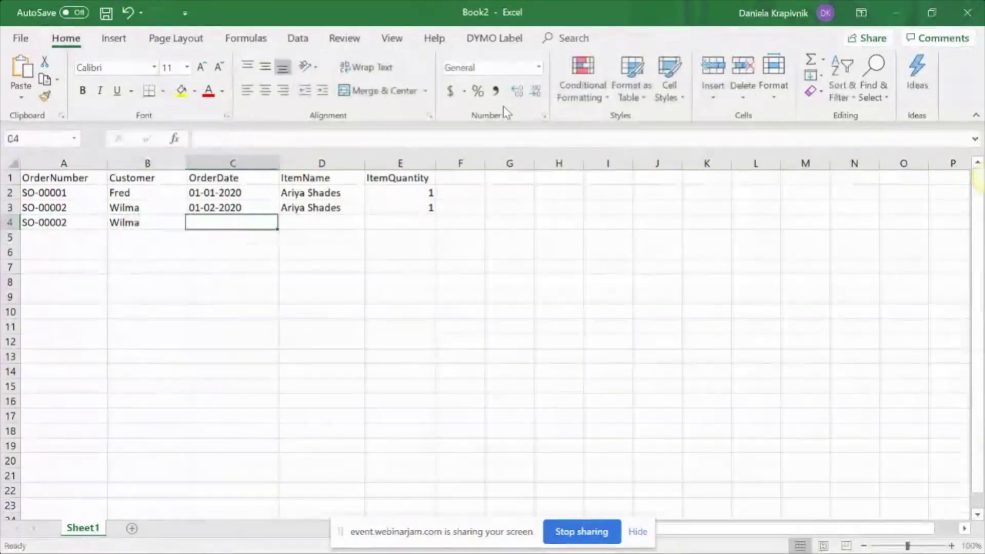
key("shift+Tab")
key("shift+Tab")
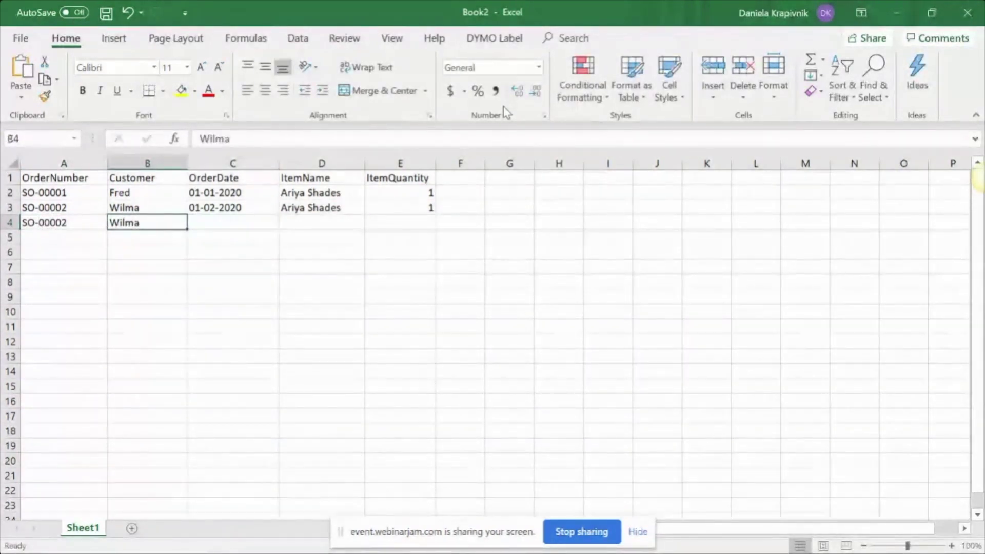
key("Tab")
key("shift+Tab")
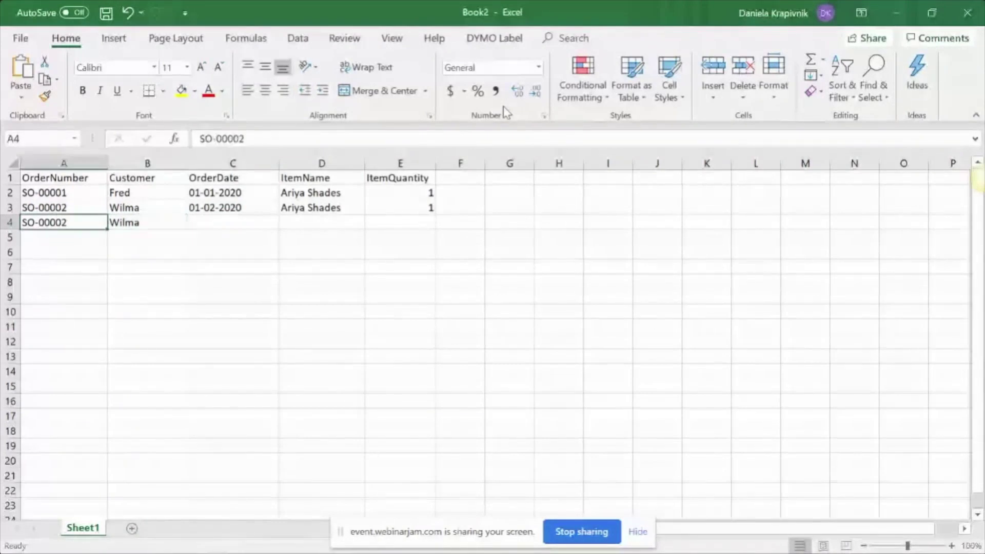
key("Tab")
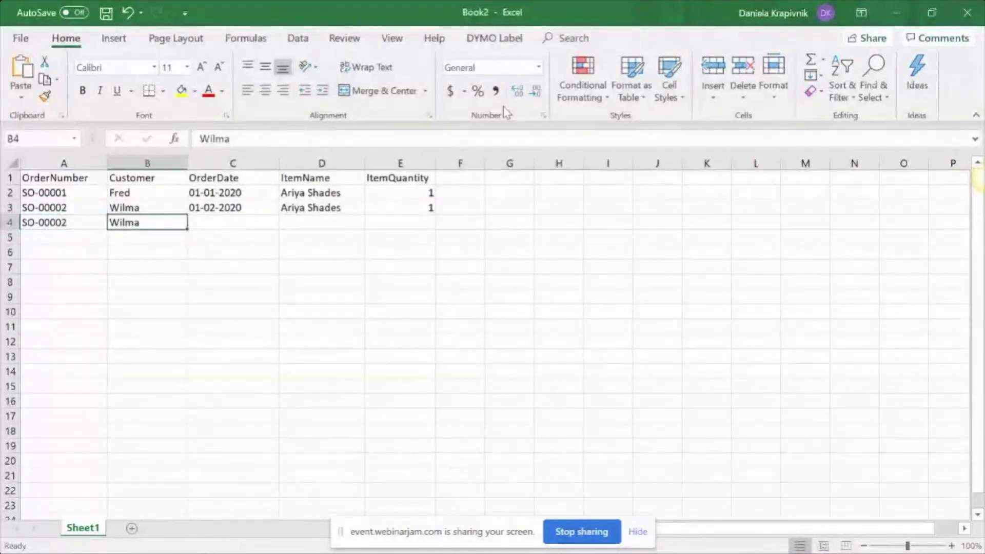
key("Tab")
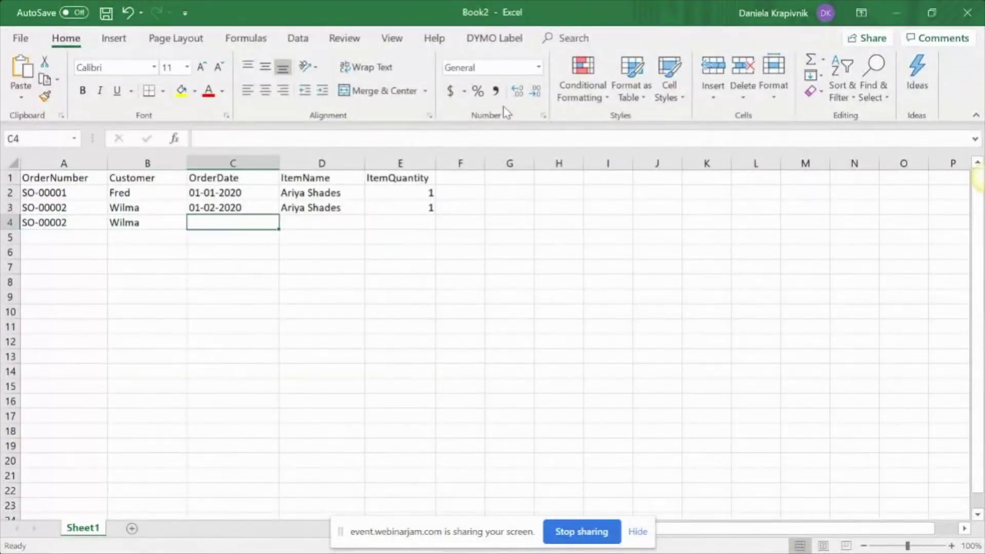
Complete row 4 with the order date 01-02-2020, item name Case and item quantity 1
type("01-")
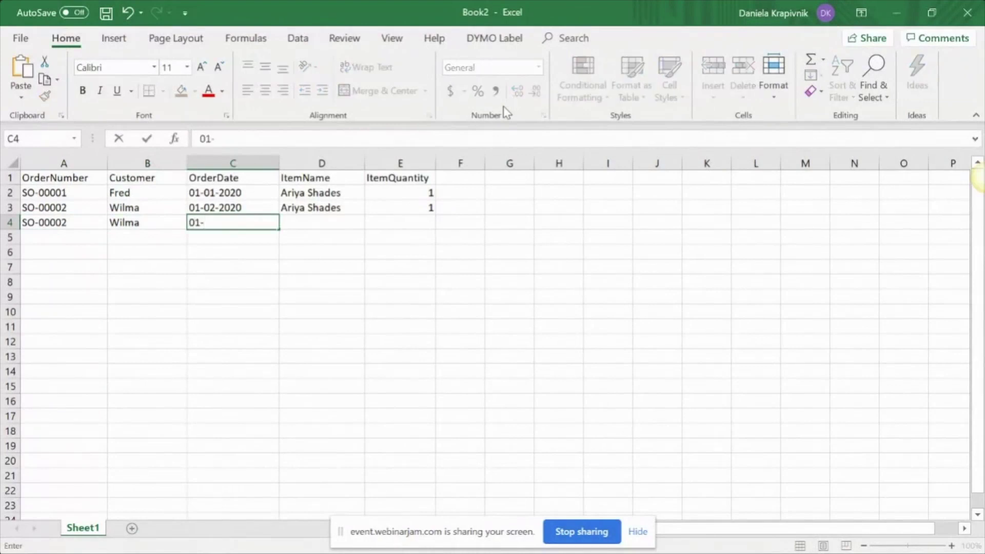
type("02-2020")
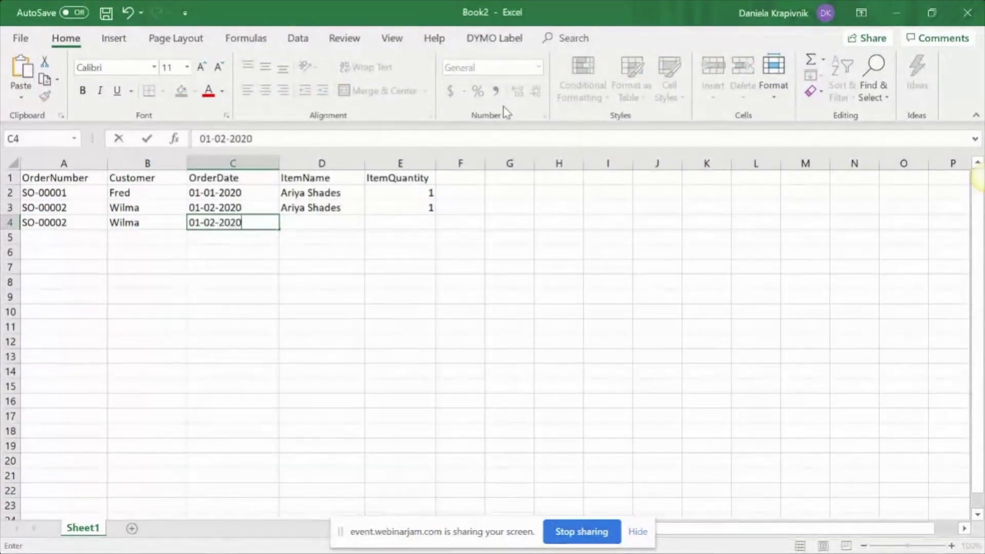
key("Tab")
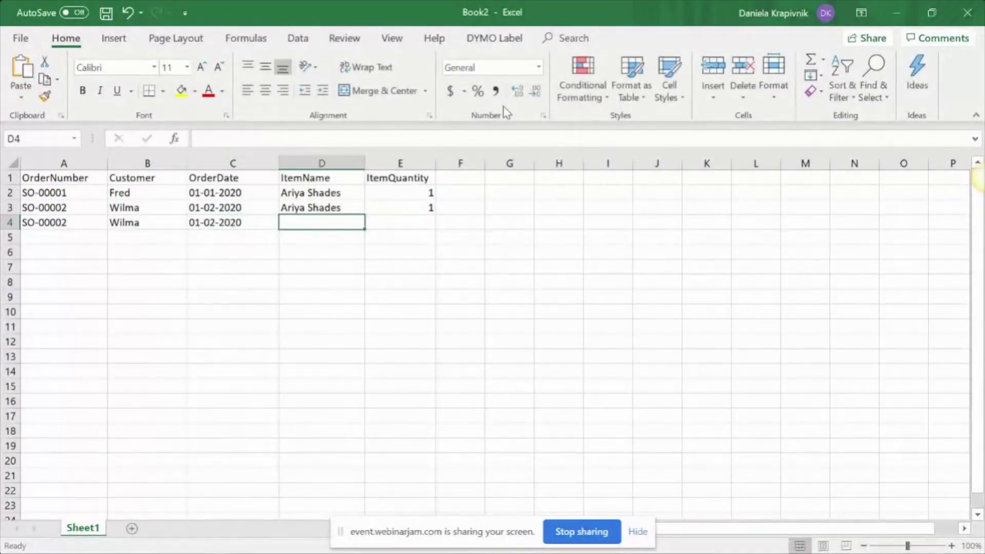
type("Ca")
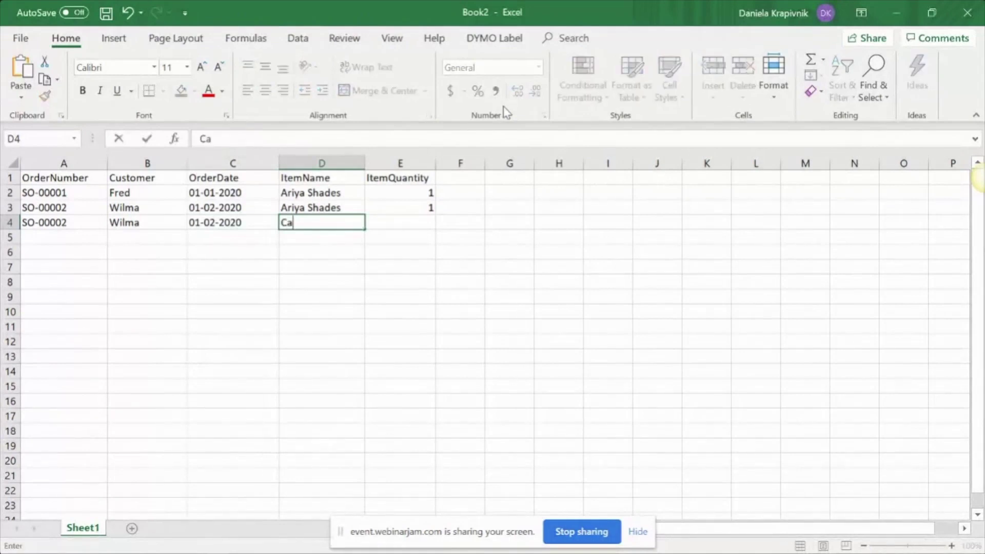
type("se")
key("Tab")
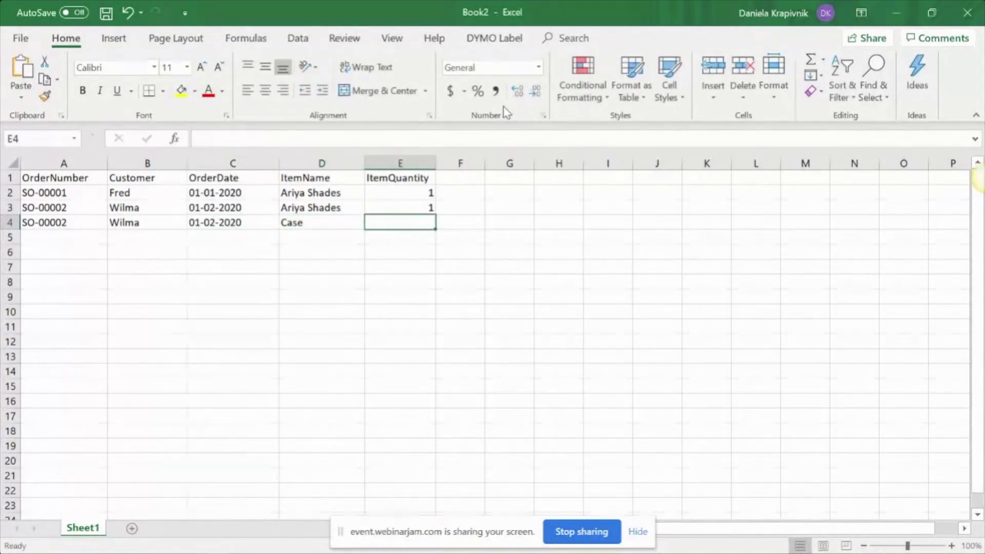
type("1")
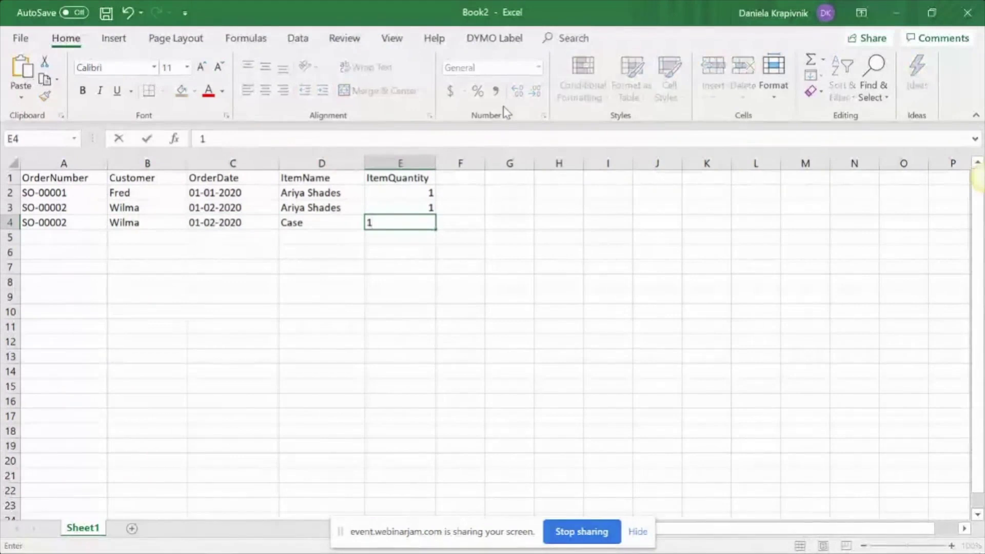
key("Return")
Enter the third consecutive sales order number in A5 and a third customer's name in B5
key("Left")
key("Left")
type("S")
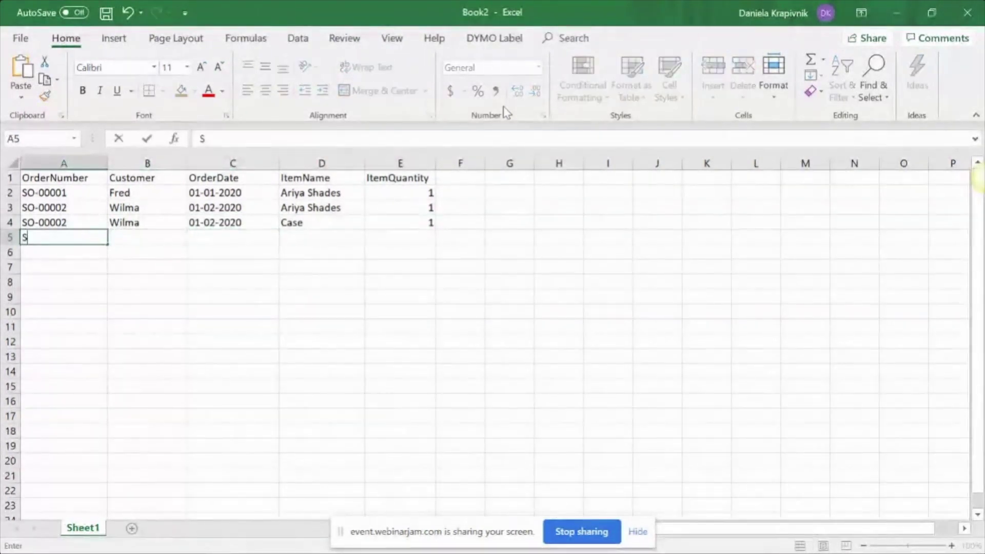
type("O-00003")
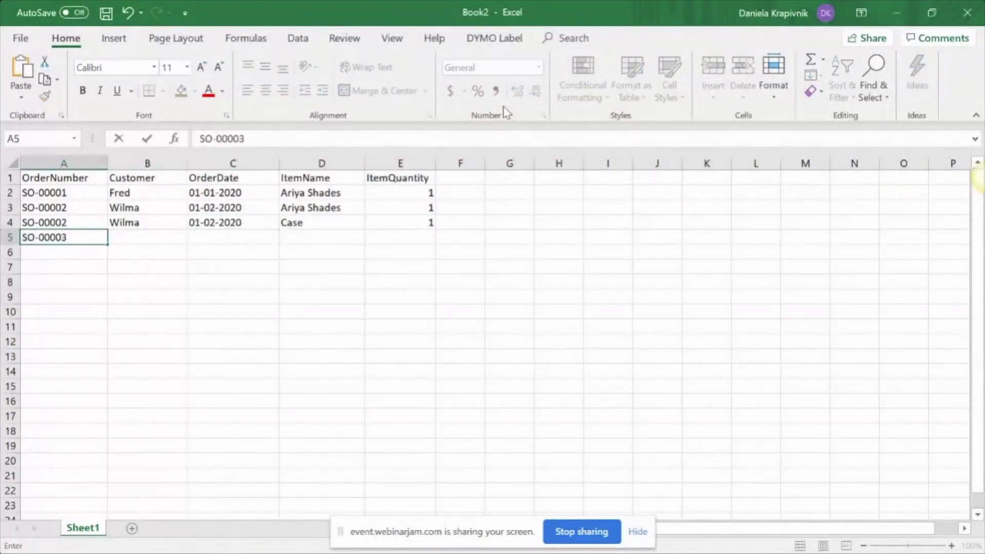
key("Tab")
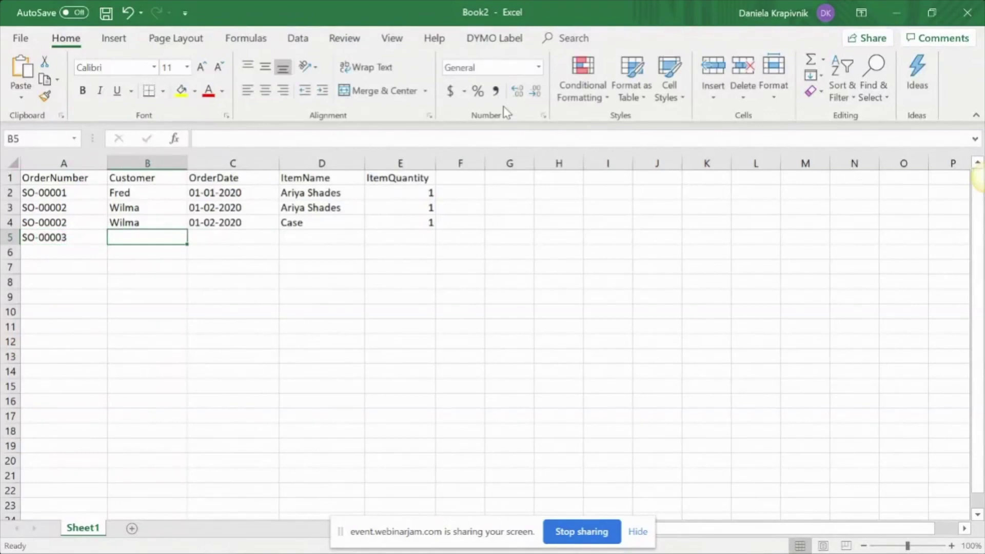
type("Bob")
key("Tab")
Complete row 5 with the order date 01-03-2020, item name Case and item quantity 1
type("01-0")
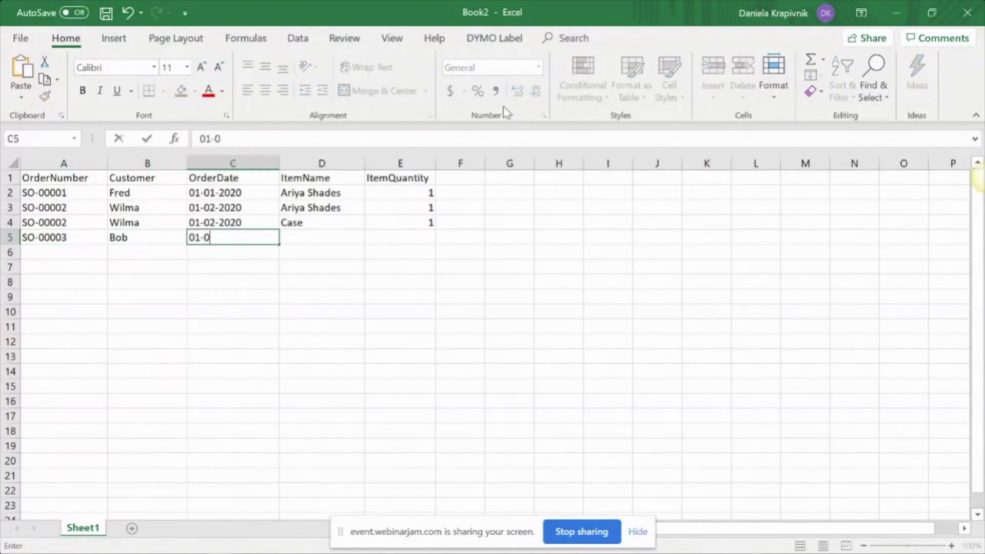
type("3-2020")
key("Tab")
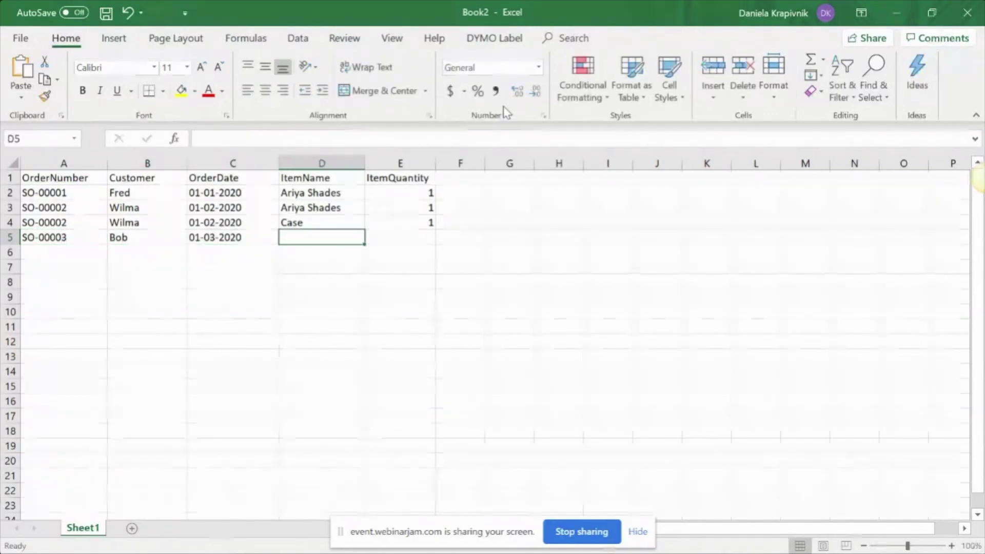
type("Case")
key("Tab")
type("1")
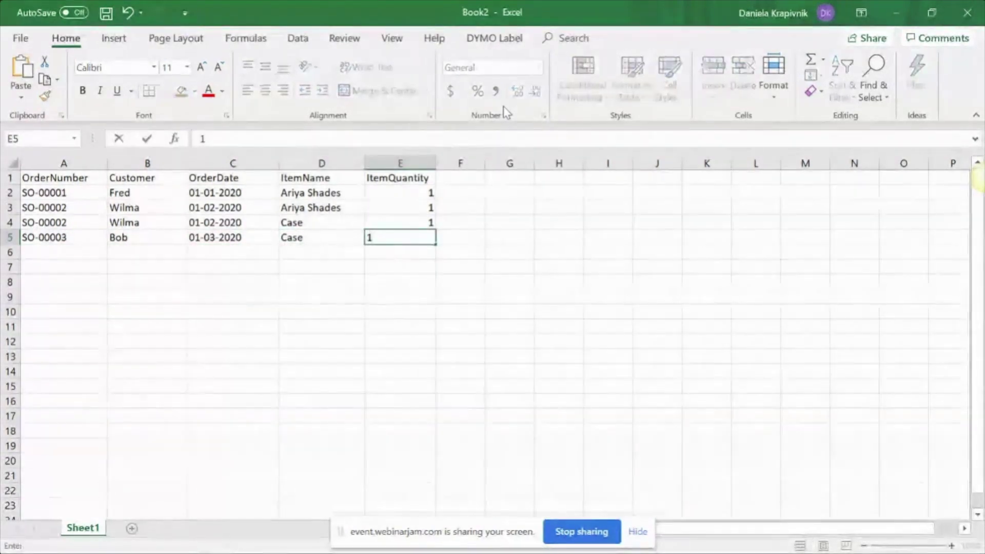
left_click(260, 294)
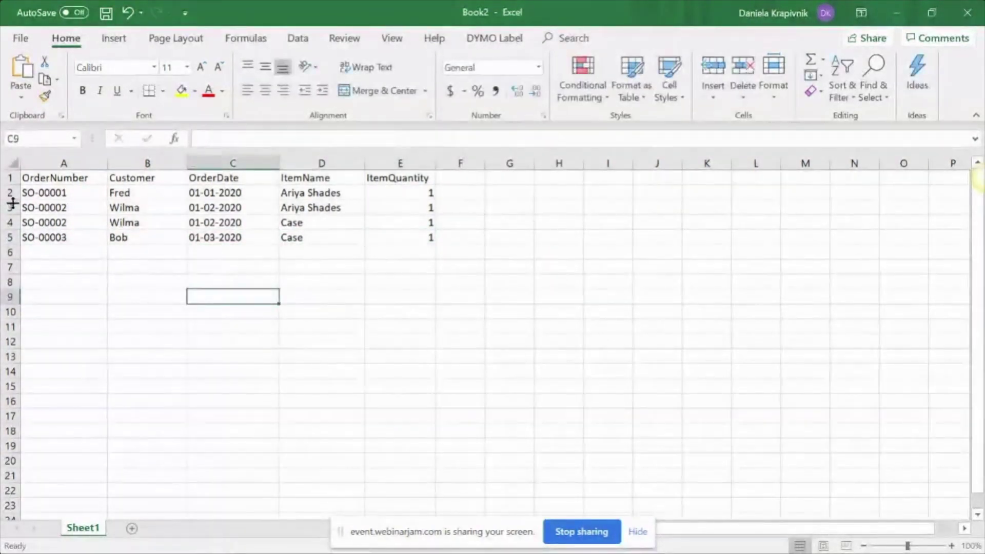
Insert a blank row at row 4, between the two lines that share the same sales order number
left_click_drag(13, 208, 11, 222)
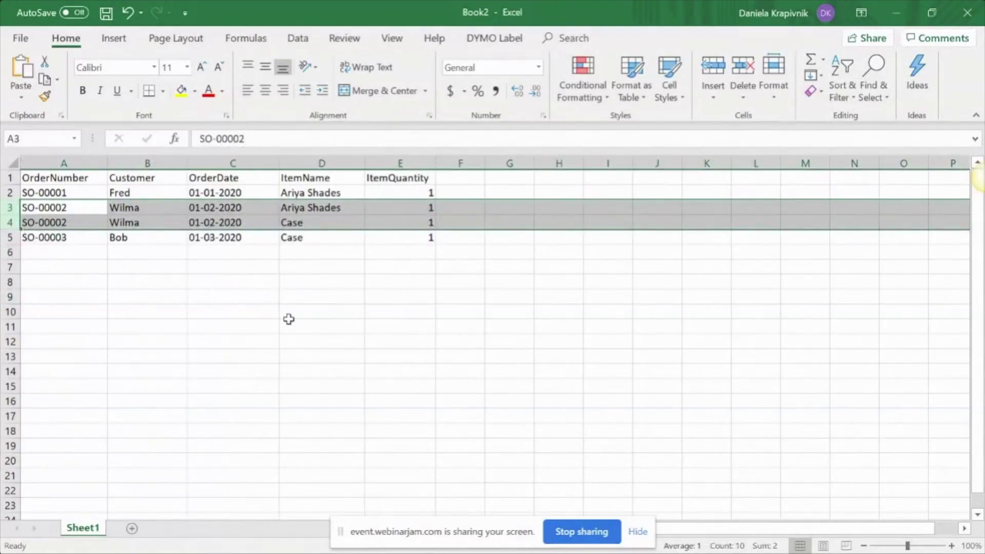
left_click(218, 281)
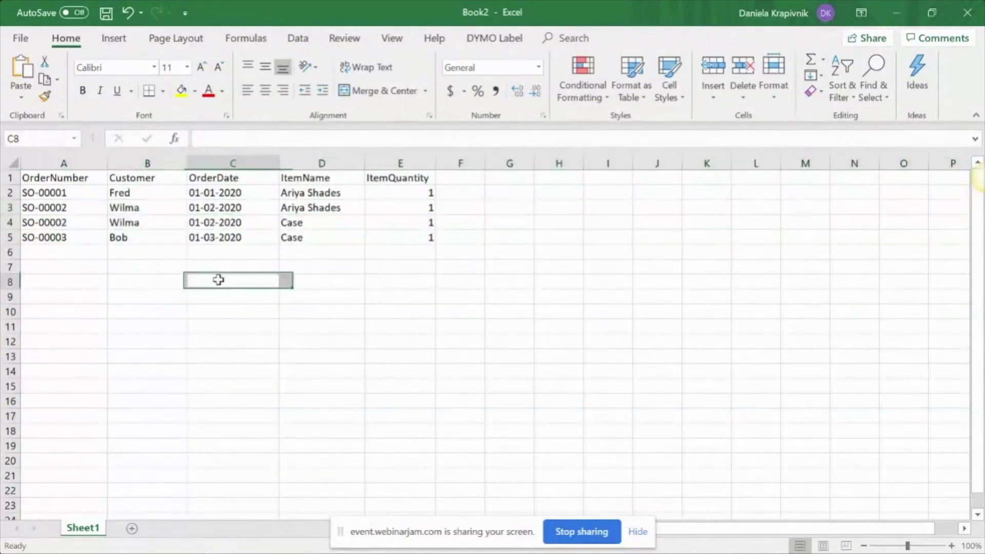
left_click(6, 224)
right_click(6, 224)
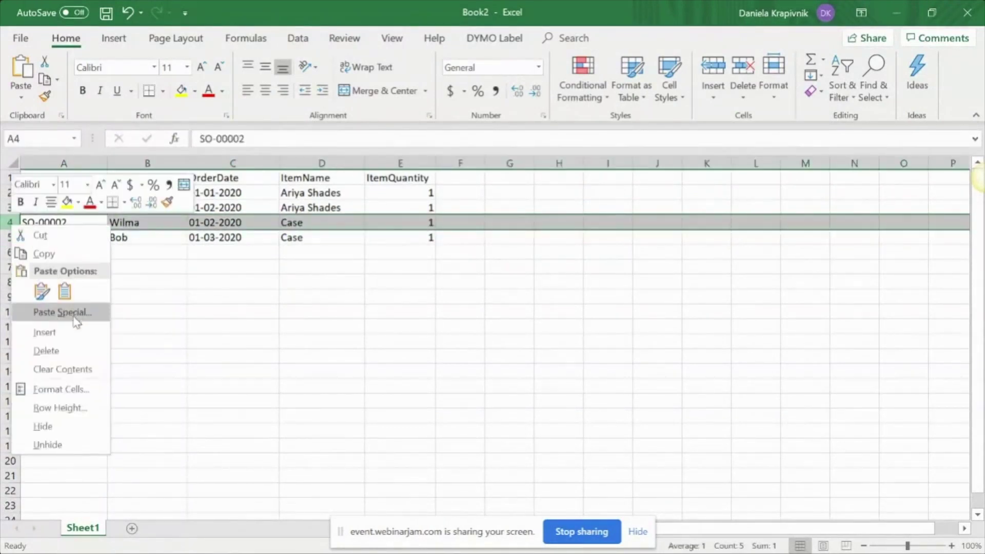
left_click(46, 333)
left_click(48, 222)
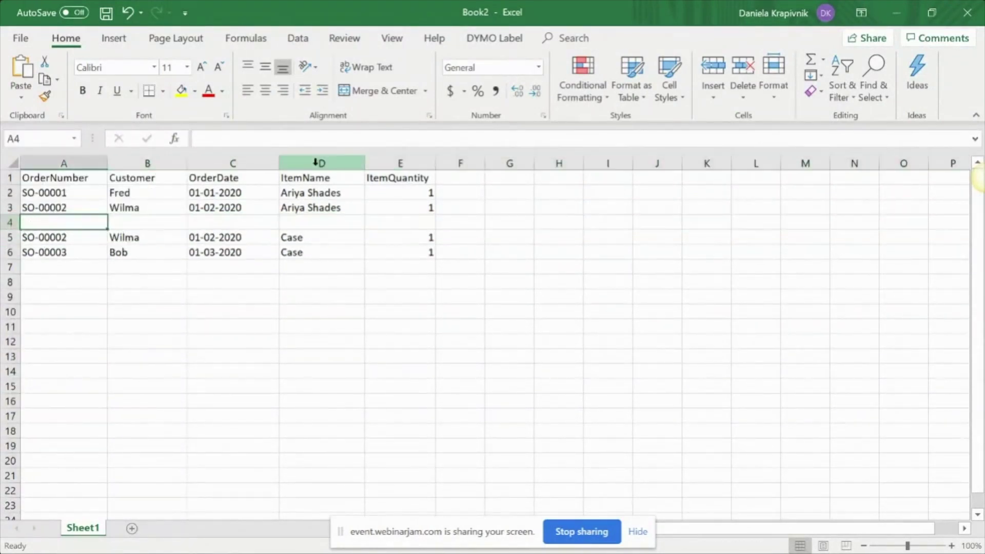
Enter the fourth consecutive sales order number in A4 and a new customer's name in B4
type("S")
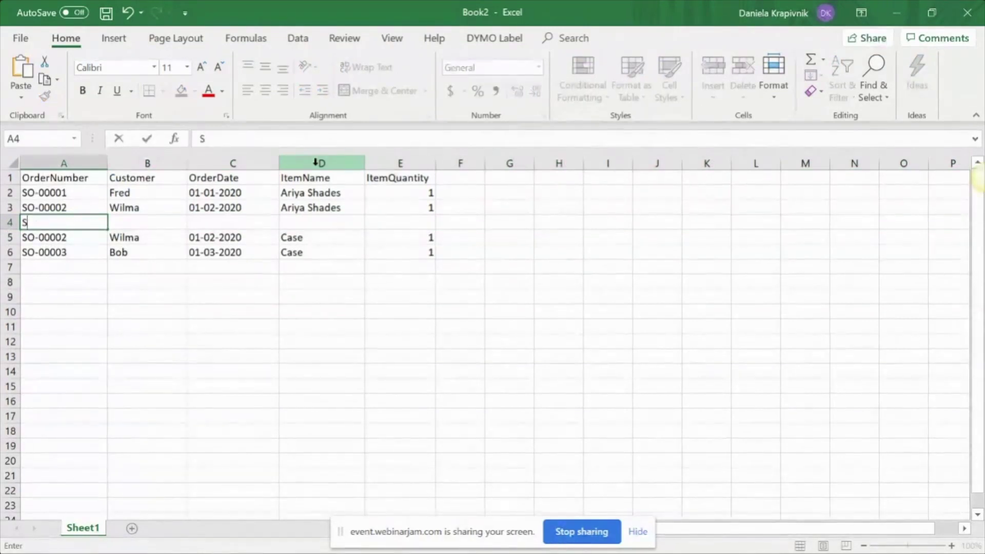
type("O-00004")
key("Tab")
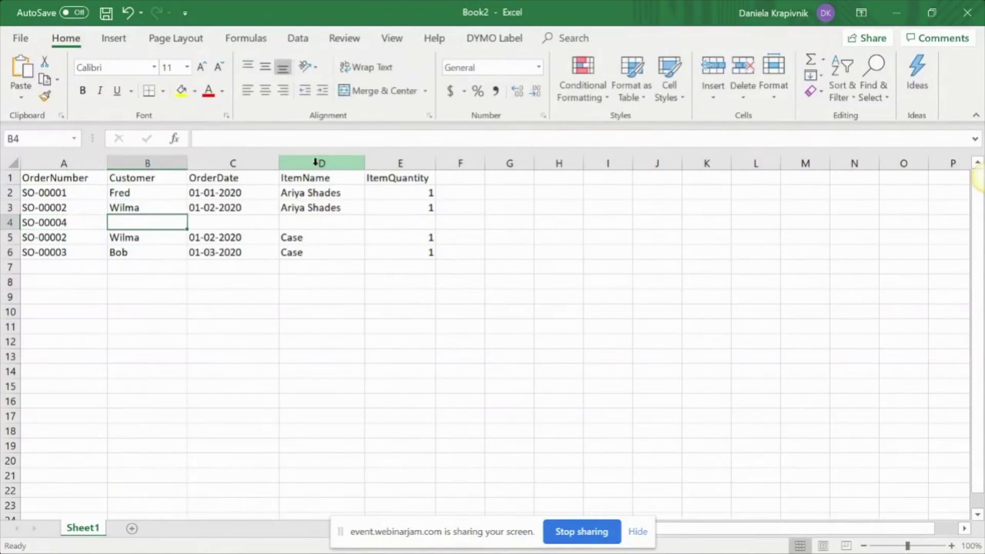
type("Jane")
key("Tab")
Complete row 4 with the order date 01-03-2020, item name Ariya Shades and item quantity 1
type("01")
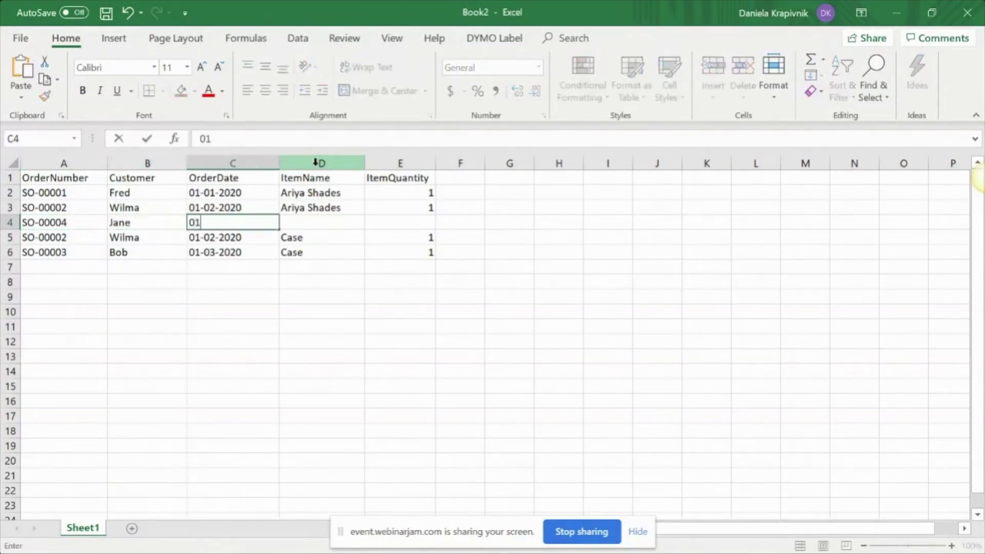
type("-03-2020")
key("Tab")
type("A")
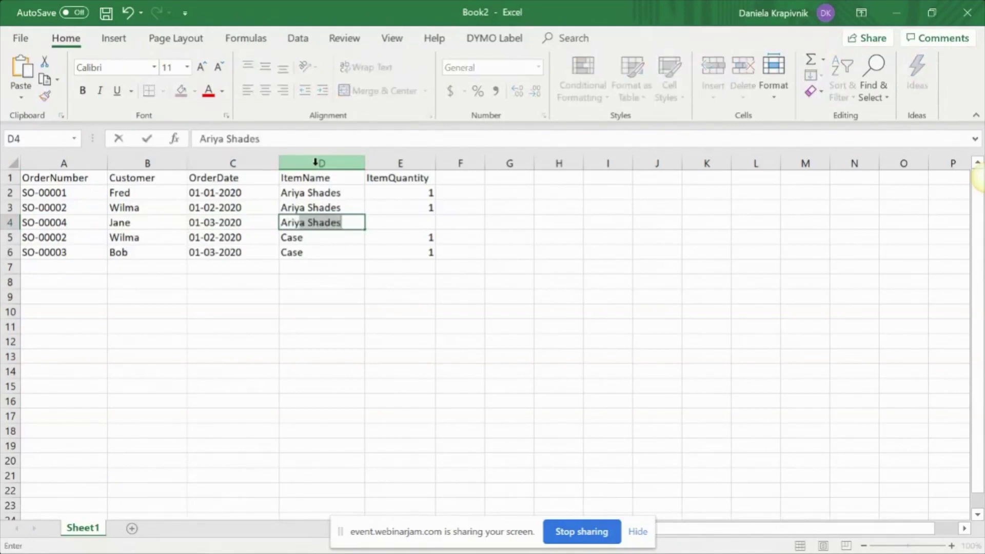
key("Tab")
type("1")
key("Return")
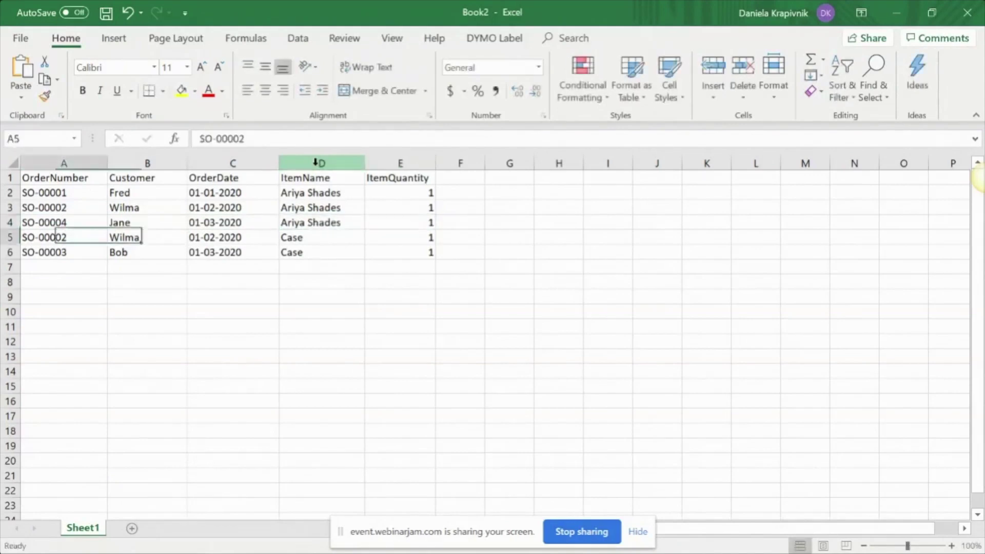
Change the item name in D4 to Cruise Aviators
left_click(218, 361)
left_click(291, 238)
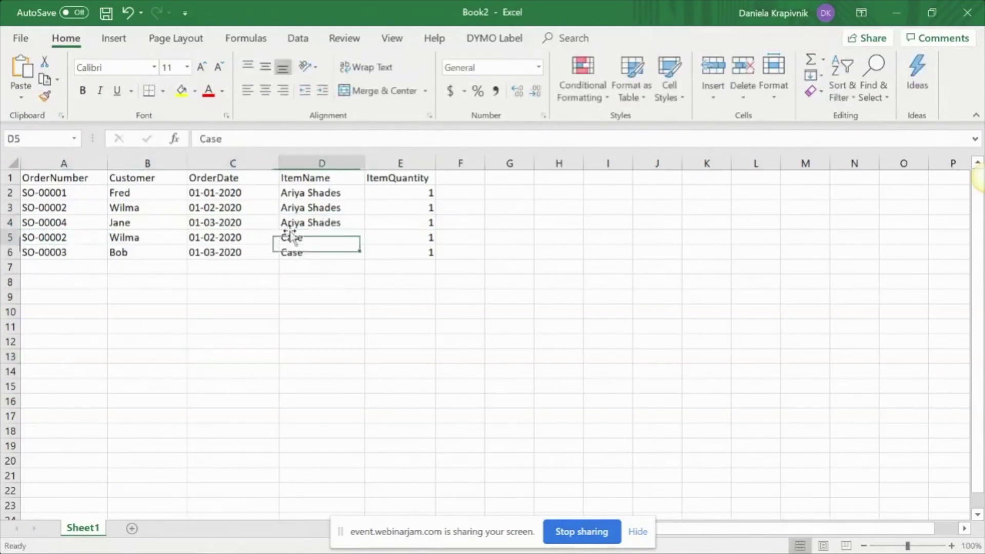
left_click(304, 223)
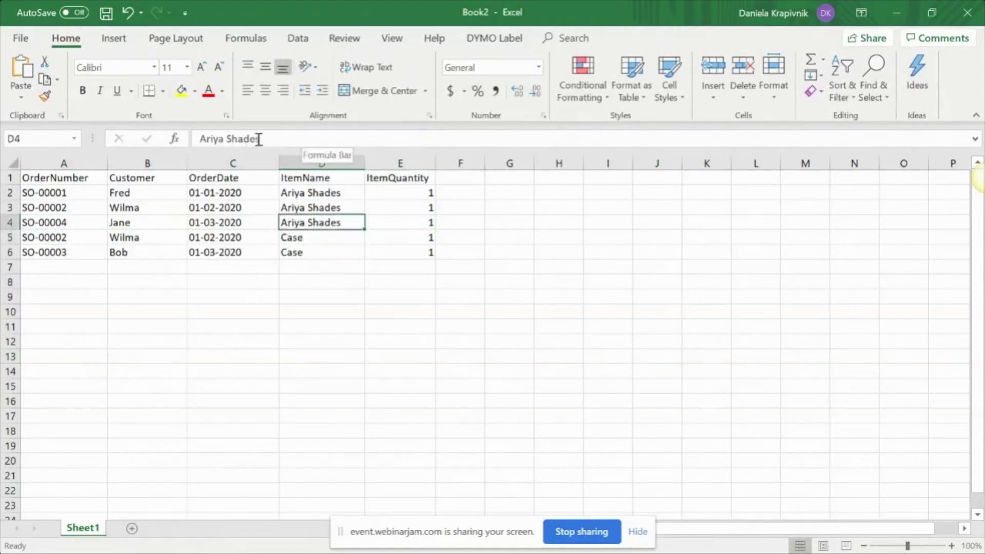
left_click_drag(260, 138, 22, 115)
type("Cruise A")
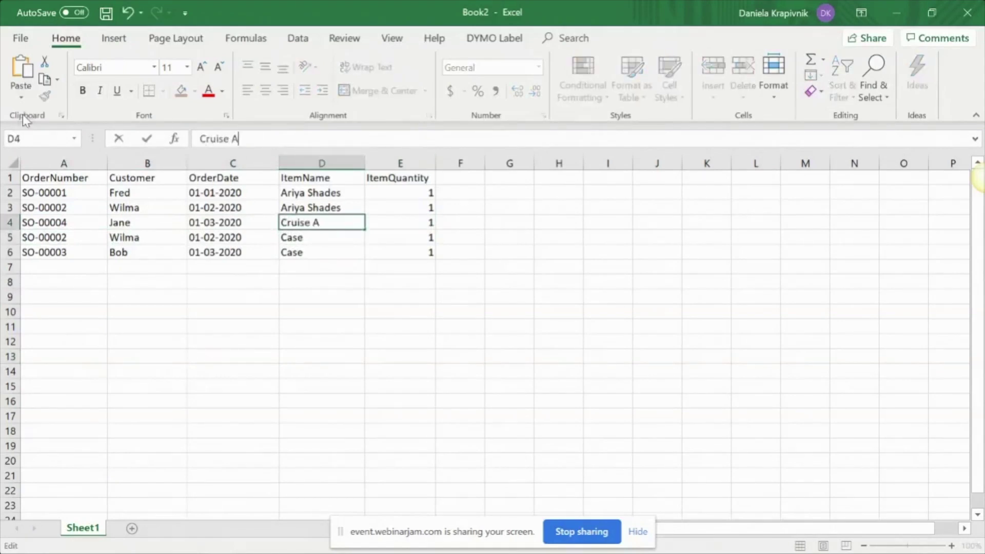
type("viators")
key("Return")
left_click(182, 328)
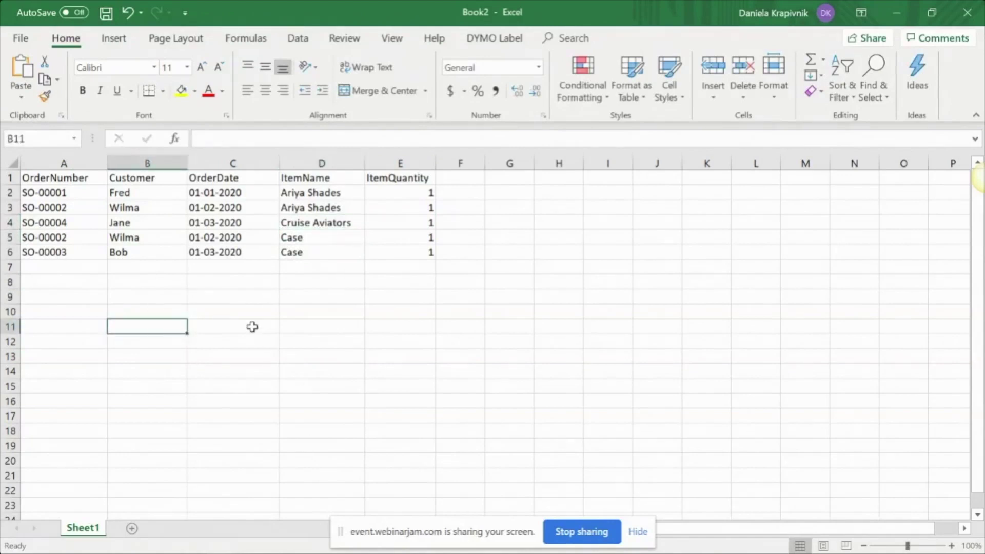
Save the workbook to the Desktop as Book2 in CSV (Comma delimited) format
left_click(21, 39)
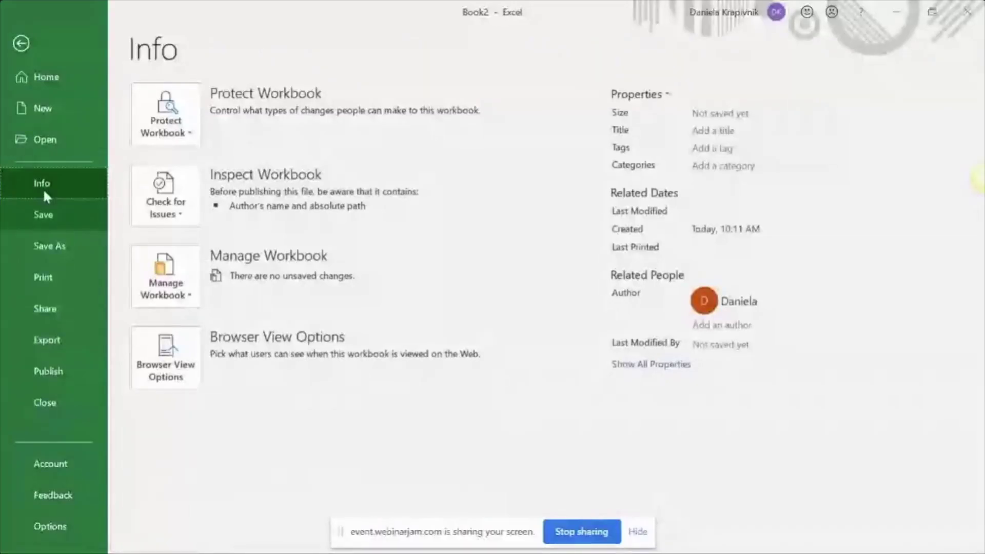
left_click(59, 251)
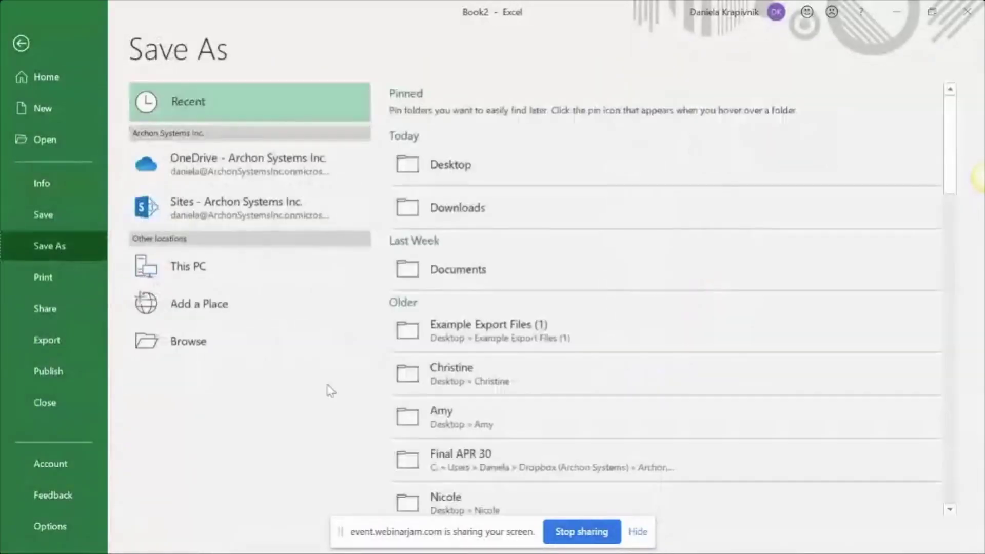
left_click(200, 342)
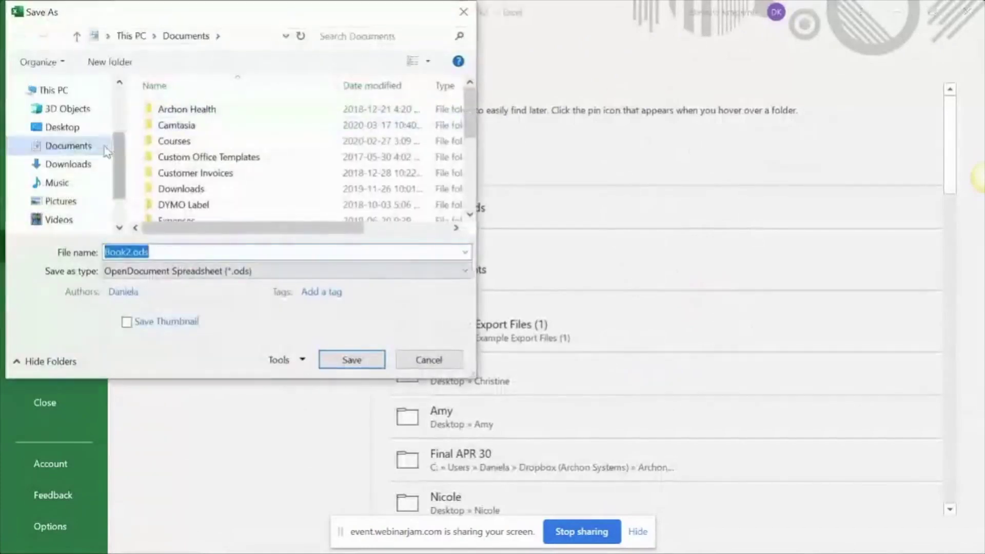
left_click(63, 128)
left_click(308, 271)
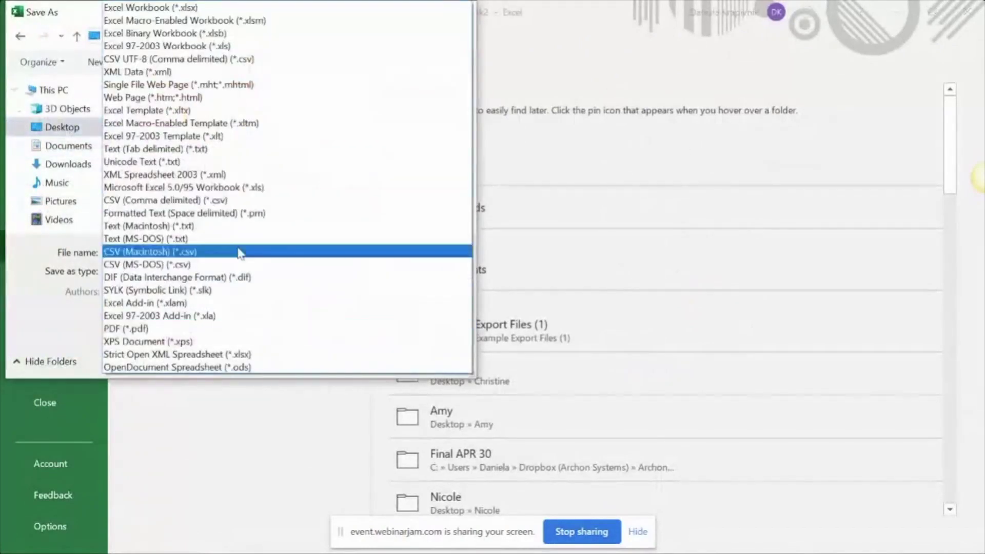
left_click(213, 200)
left_click(348, 337)
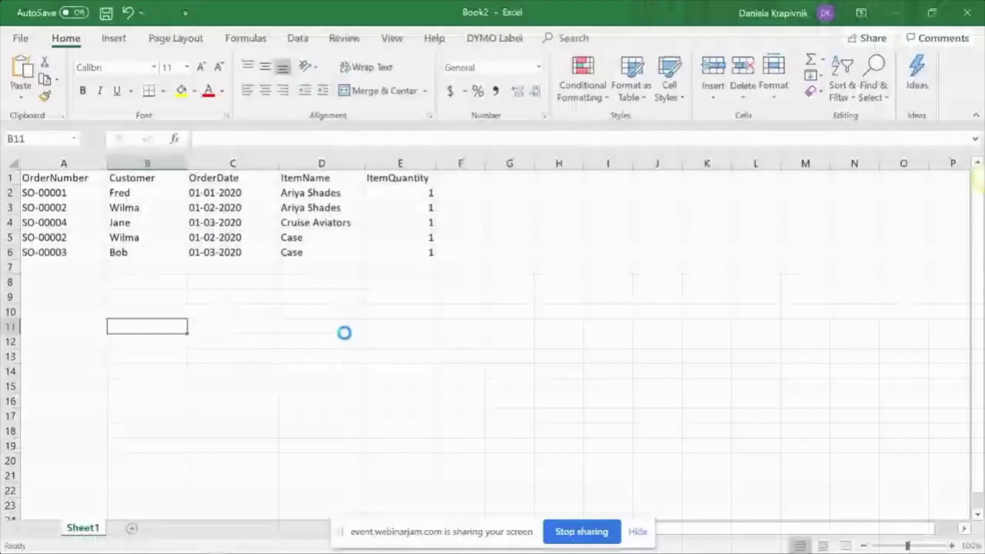
Save the sheet under the new name SalesImport.csv on the Desktop, keeping the CSV (Comma delimited) format
left_click(20, 39)
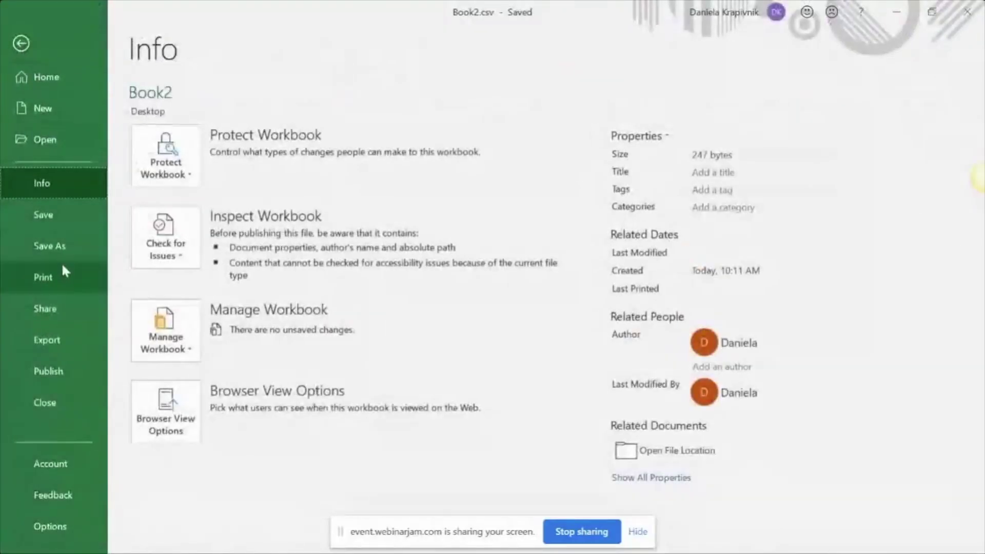
left_click(57, 247)
left_click(228, 339)
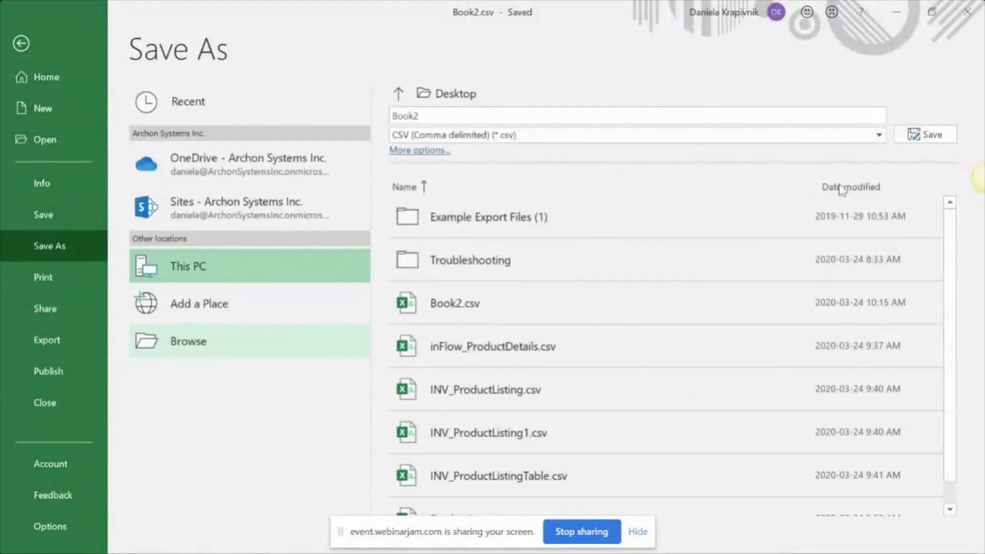
scroll(72, 134, "up", 3)
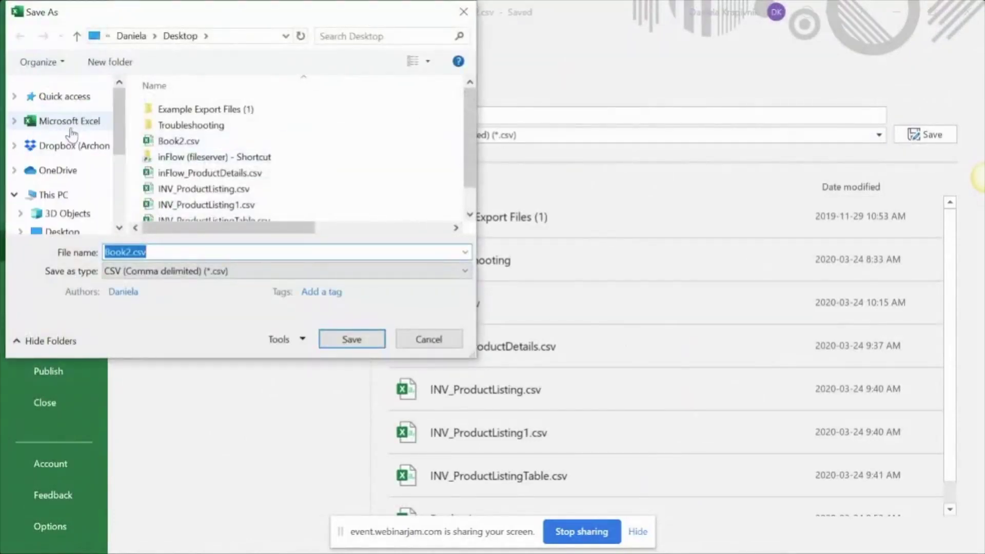
left_click(55, 231)
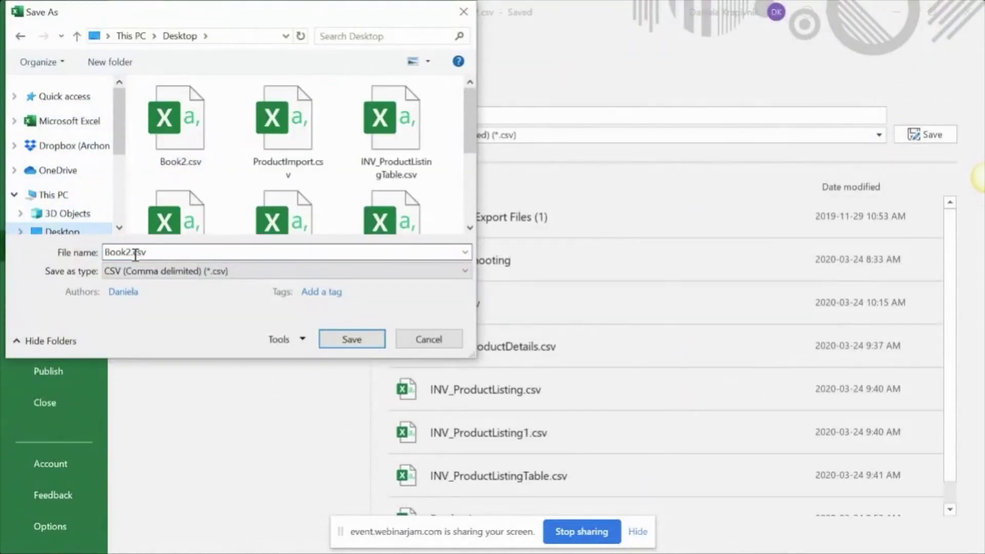
left_click(135, 255)
key("Home")
key("shift+Right")
key("shift+Right")
key("shift+Right")
key("shift+Right")
key("shift+Right")
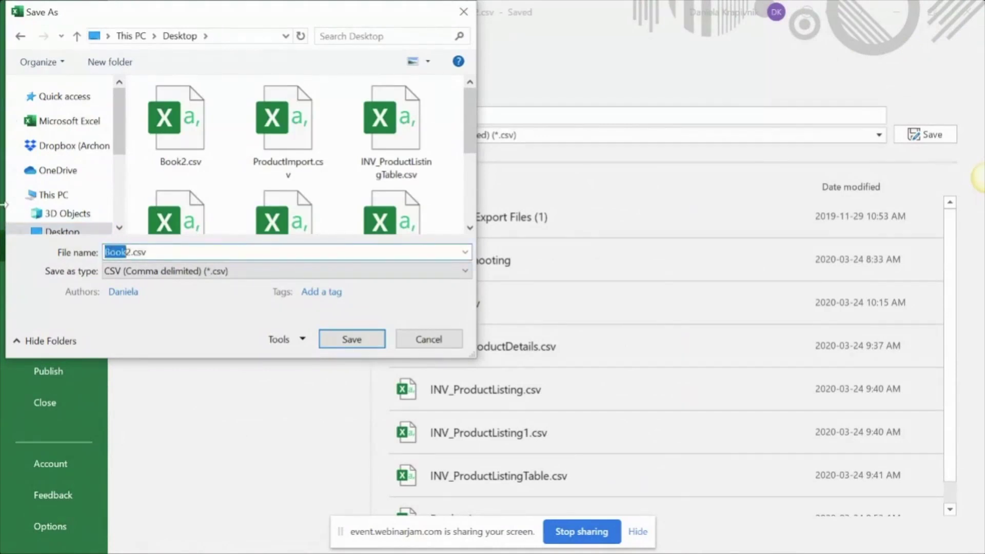
type("SalesImport")
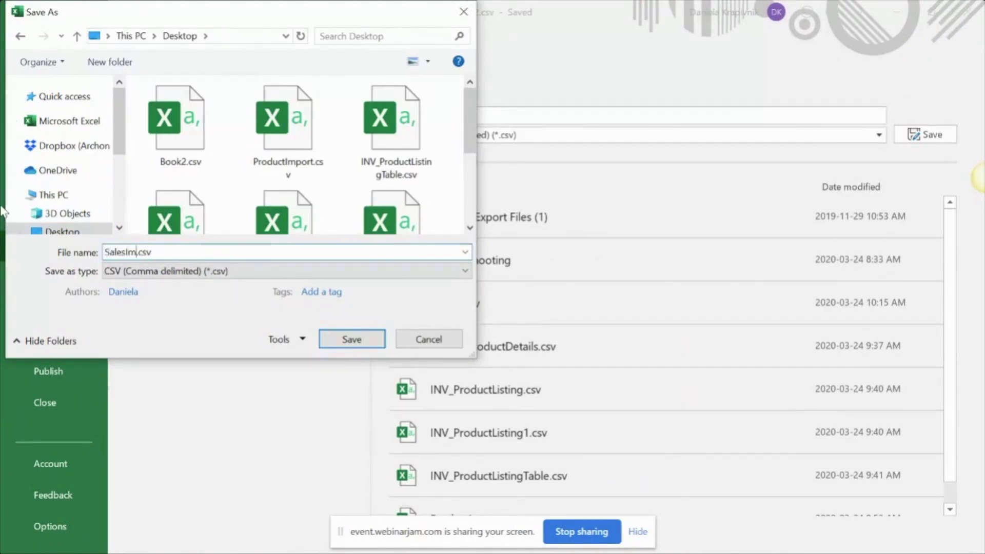
key("Return")
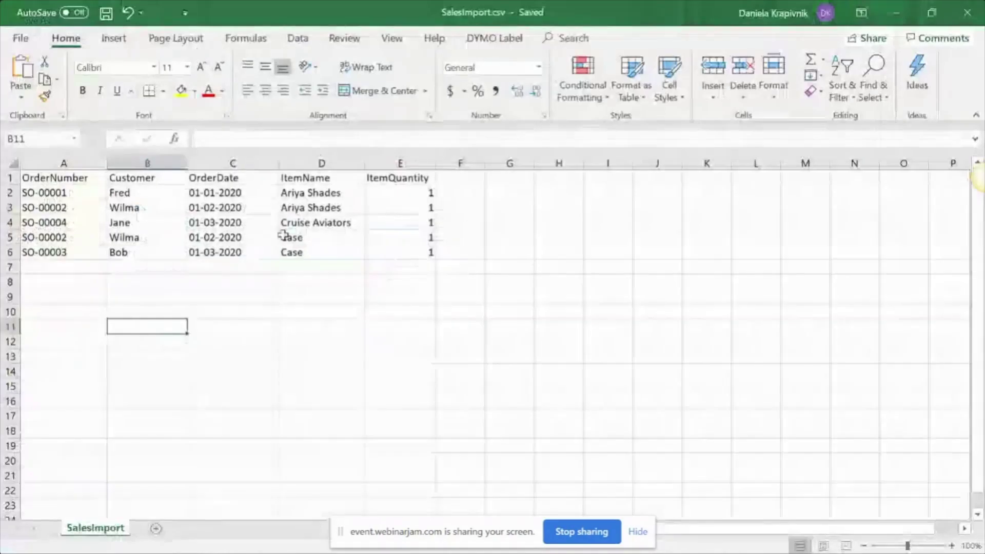
Examine the matching order lines in rows 3 and 5 and the different order separating them in row 4, including cells A3:A5
left_click(8, 208)
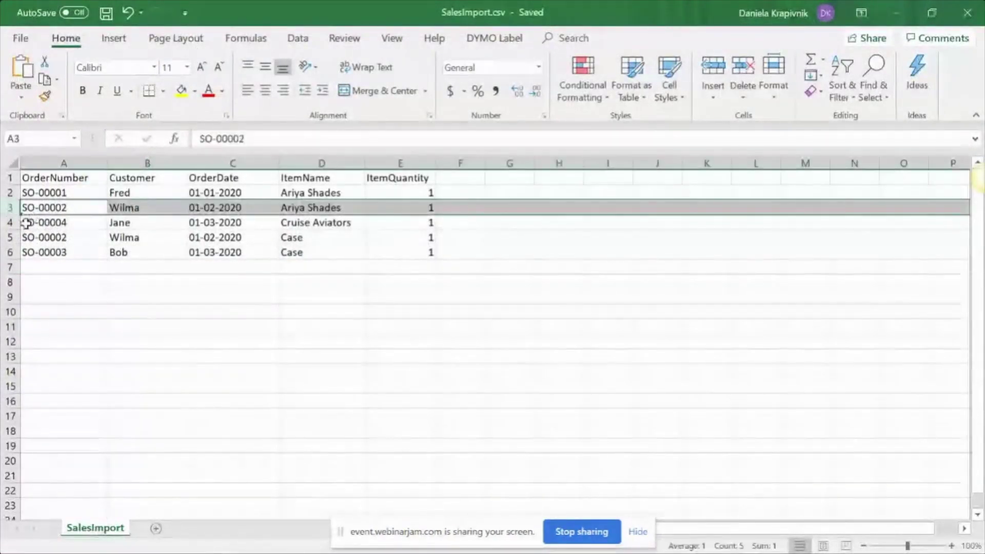
left_click(8, 237)
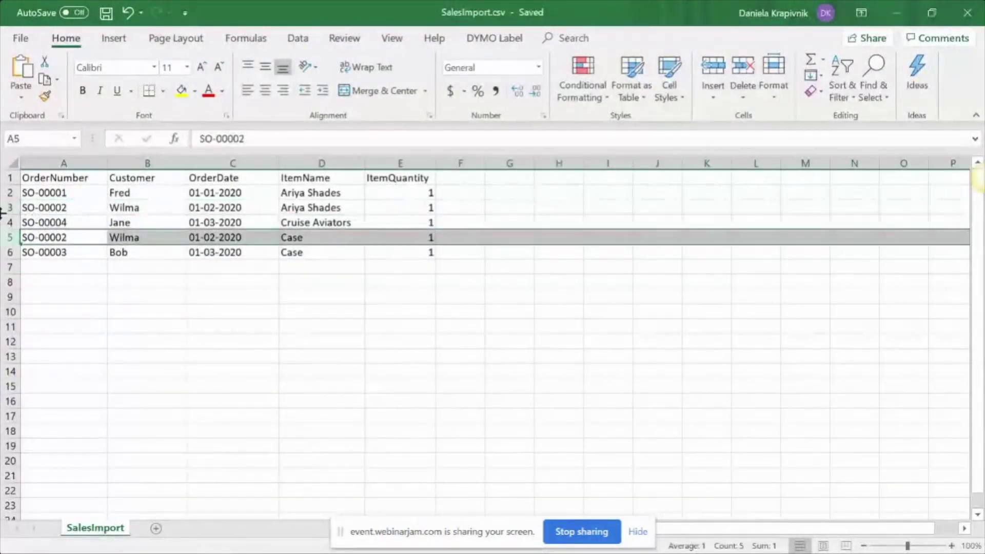
left_click(4, 207)
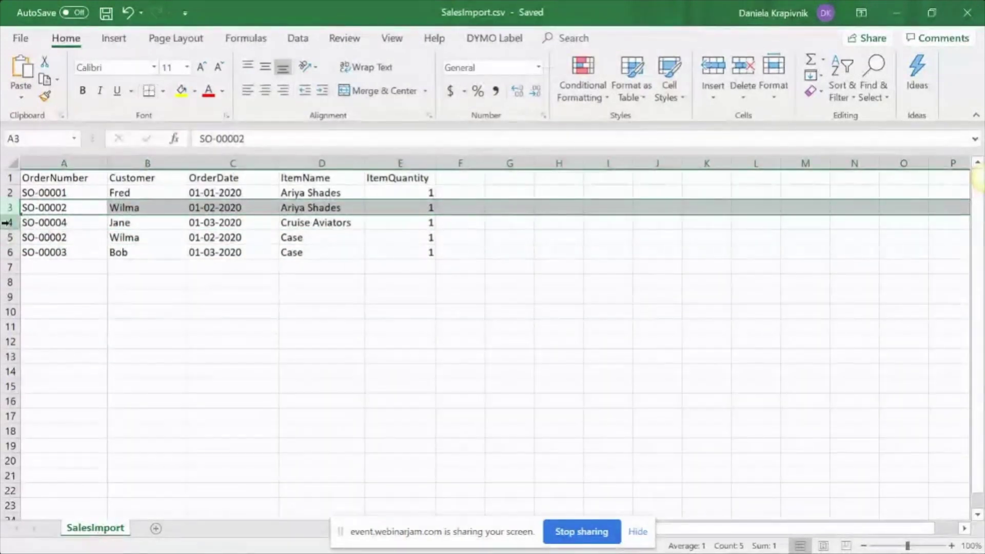
left_click(6, 222)
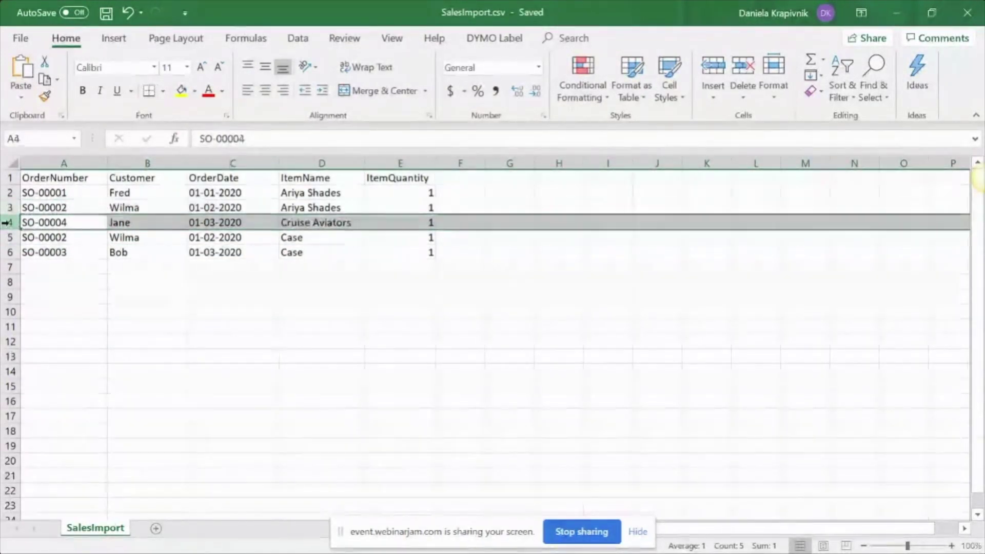
left_click_drag(71, 209, 74, 236)
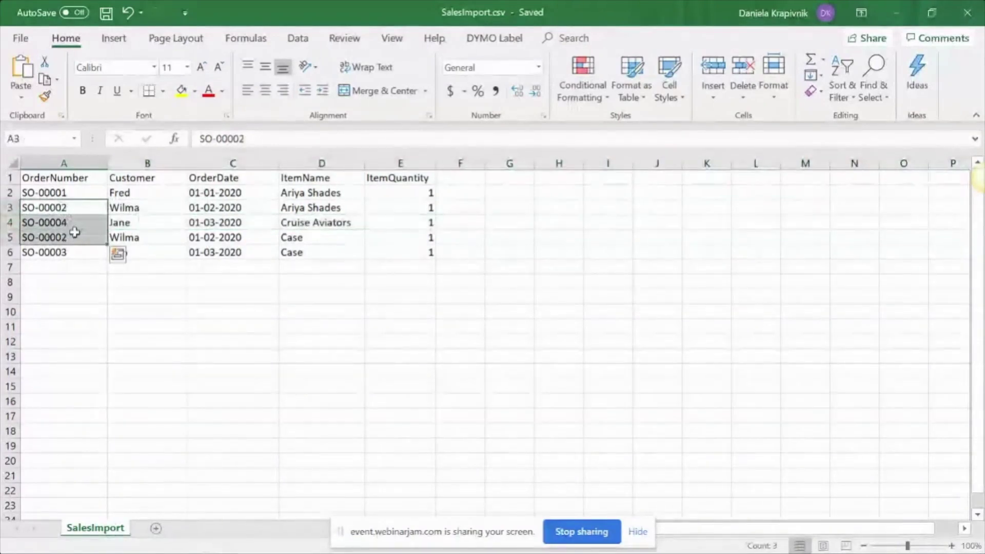
left_click_drag(365, 328, 319, 329)
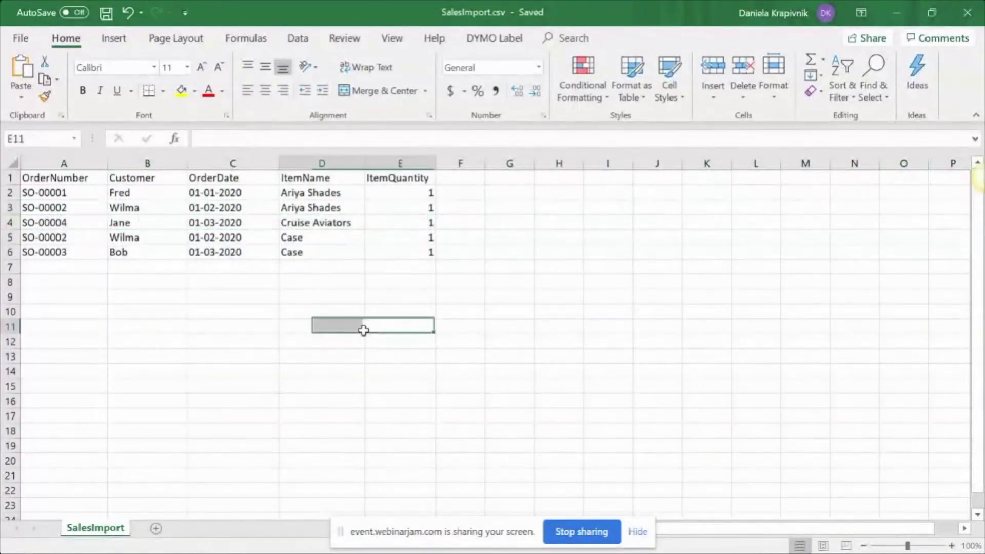
Switch to Chrome and bring up the inFlow Cloud page with the product import column mapping
mouse_move(192, 548)
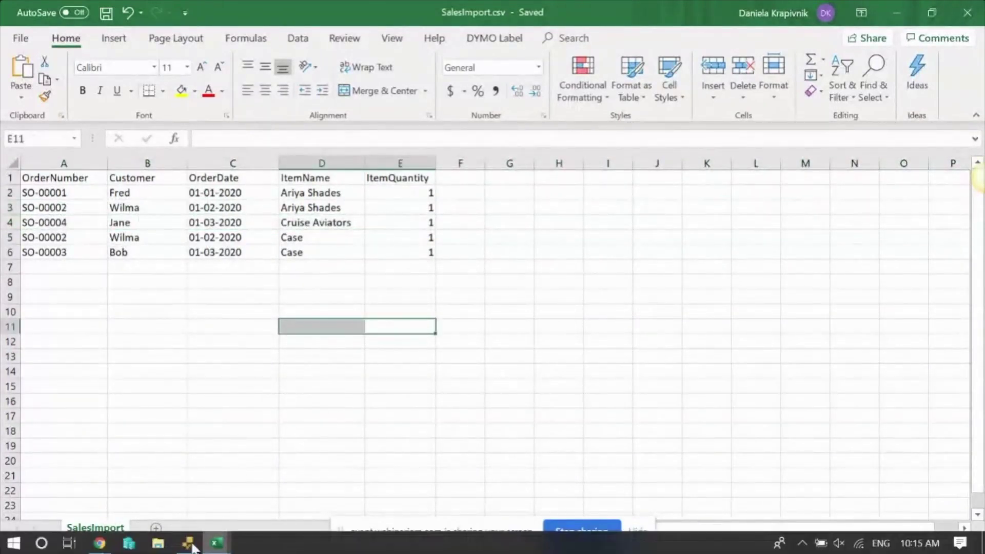
left_click(101, 544)
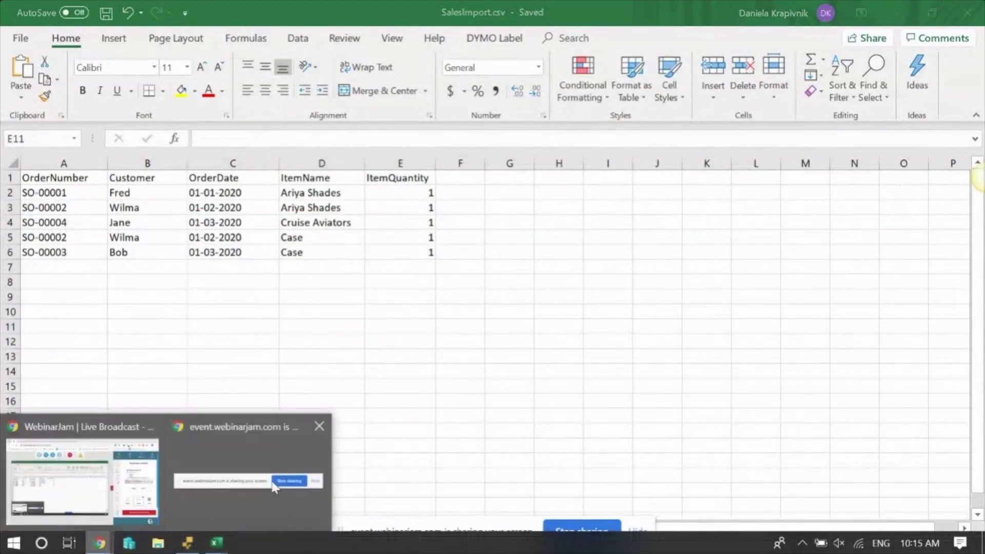
left_click(110, 519)
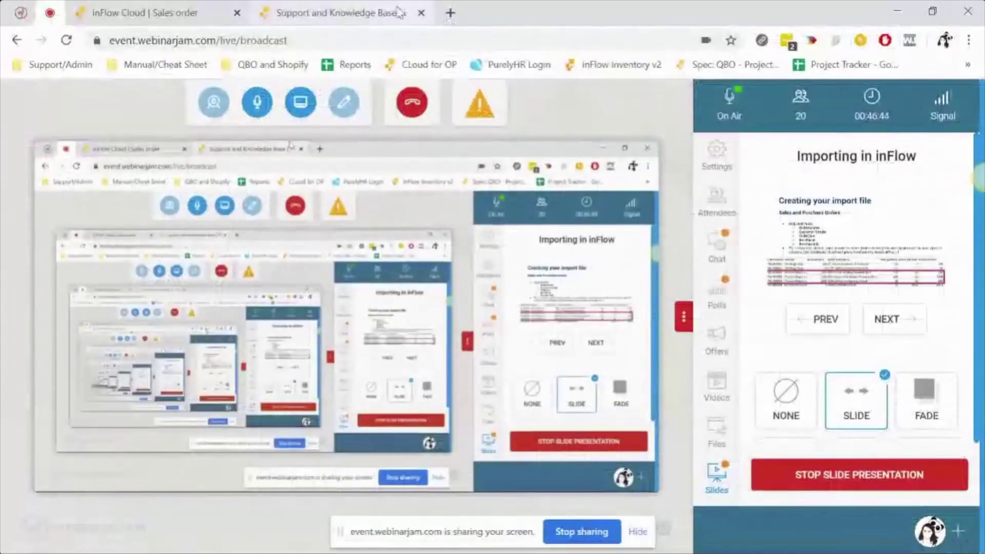
left_click(336, 13)
left_click(128, 22)
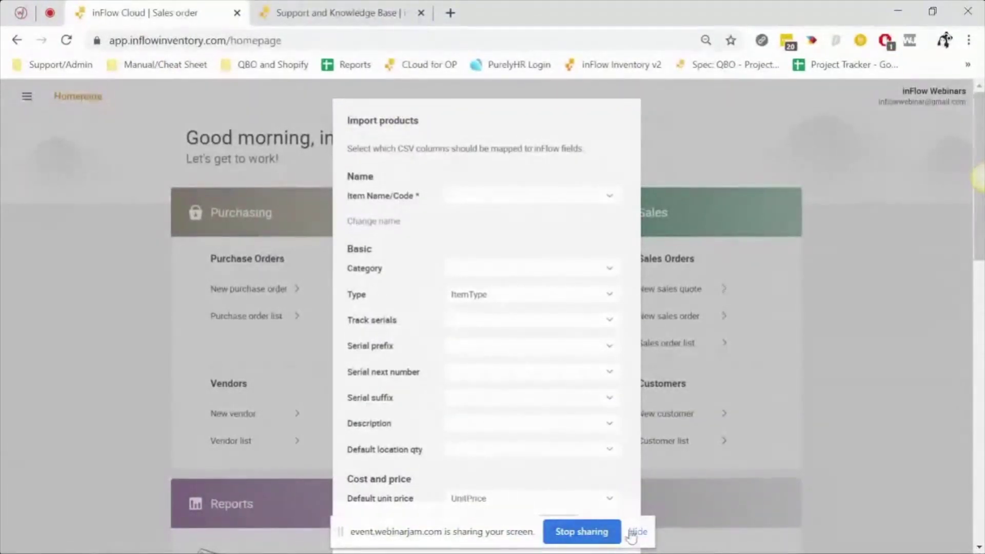
Move the screen-sharing bar aside and back out of the product import to the homepage
left_click_drag(491, 531, 822, 374)
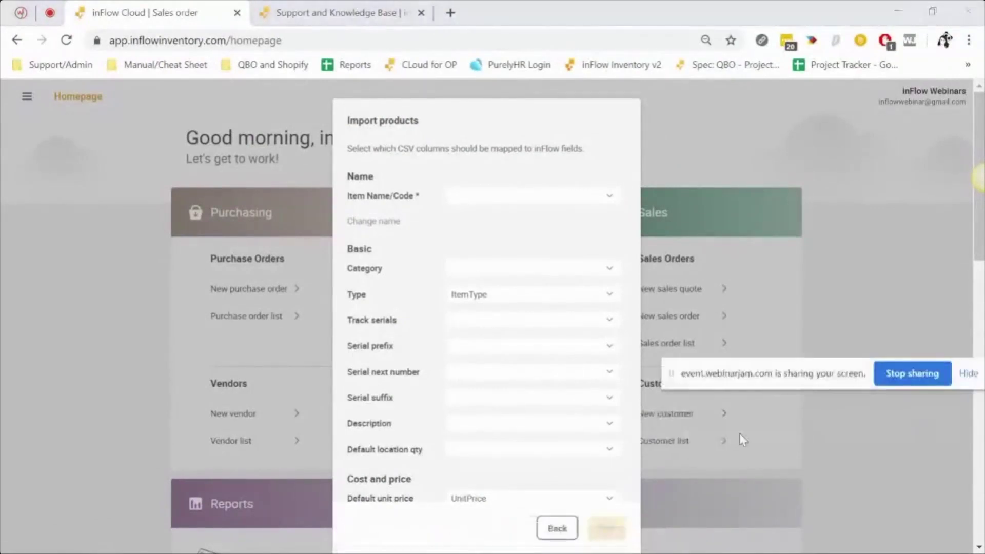
left_click(563, 526)
left_click(564, 456)
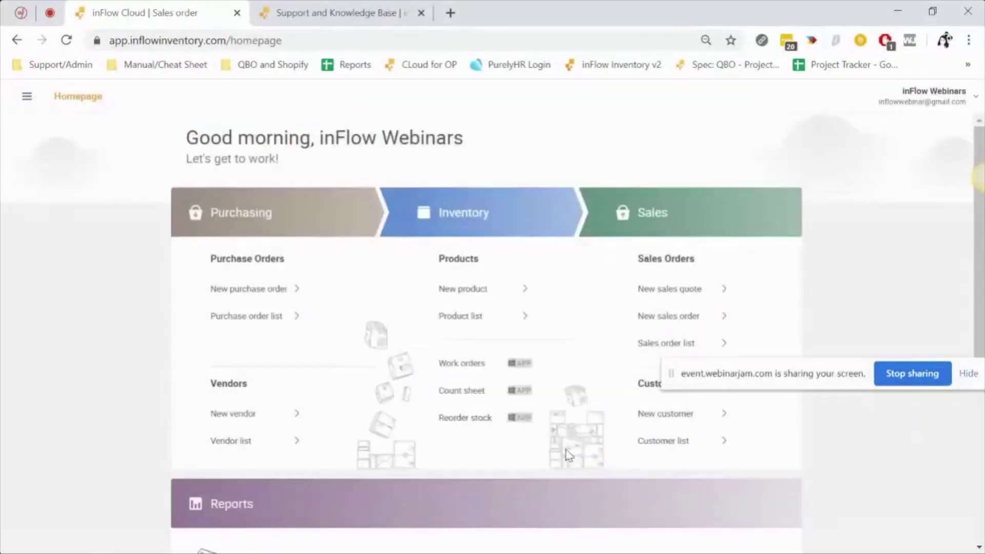
Start a new data import with Sales orders as the data type
left_click(26, 97)
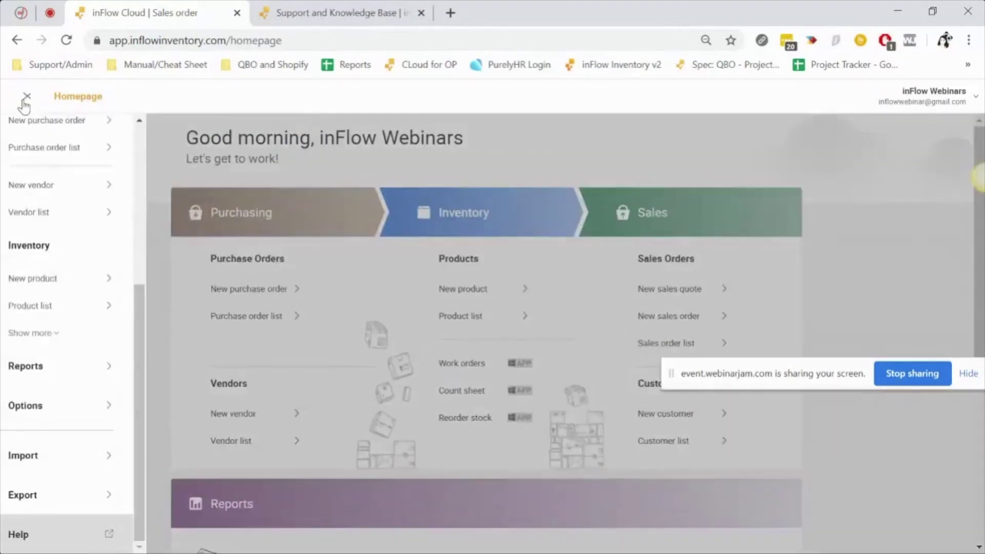
left_click(90, 451)
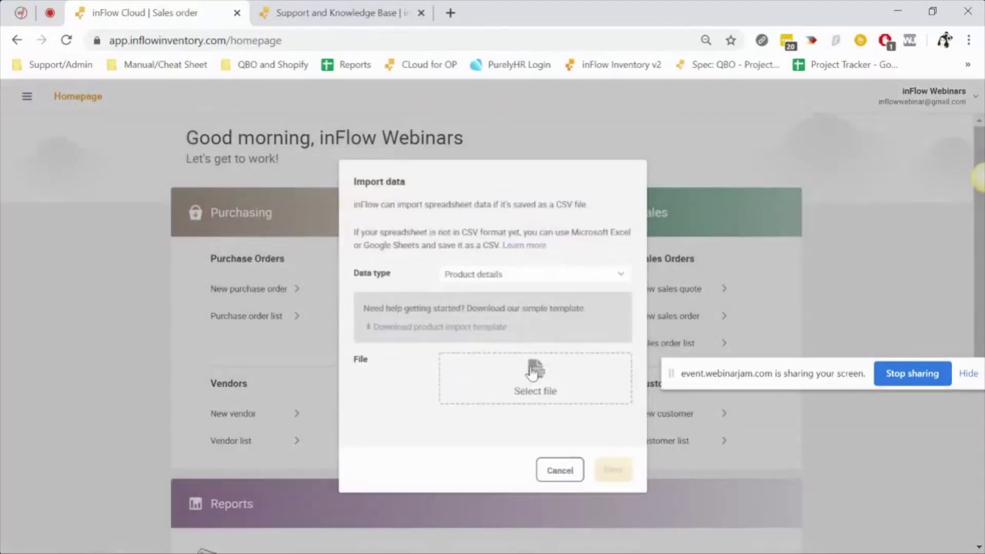
left_click(622, 274)
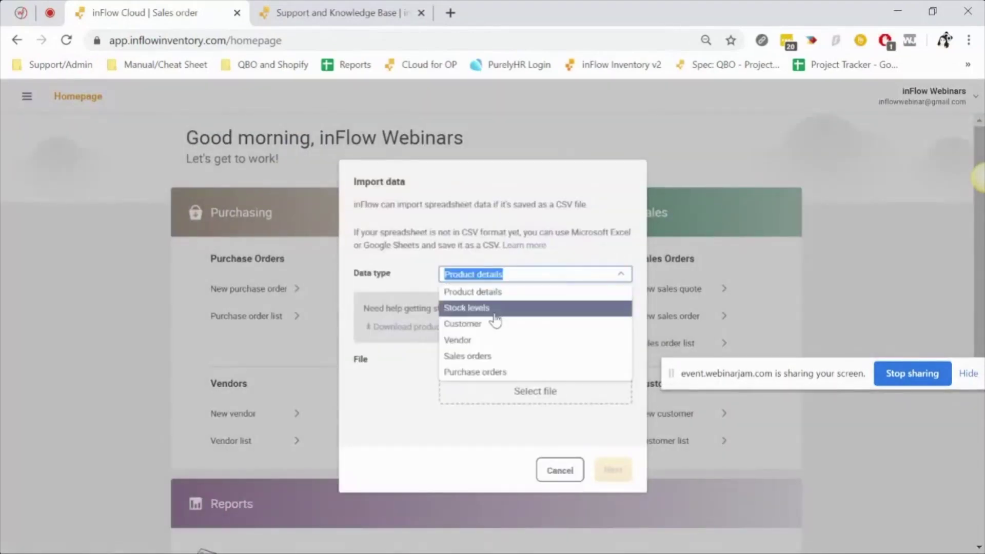
left_click(497, 358)
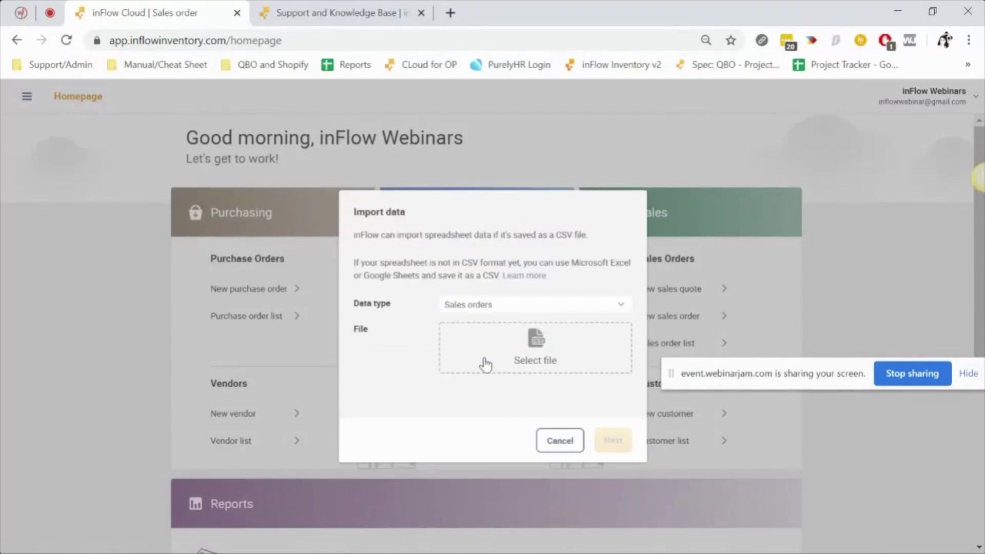
Choose SalesImport.csv from the Desktop as the import file and continue to the column mapping
left_click(556, 354)
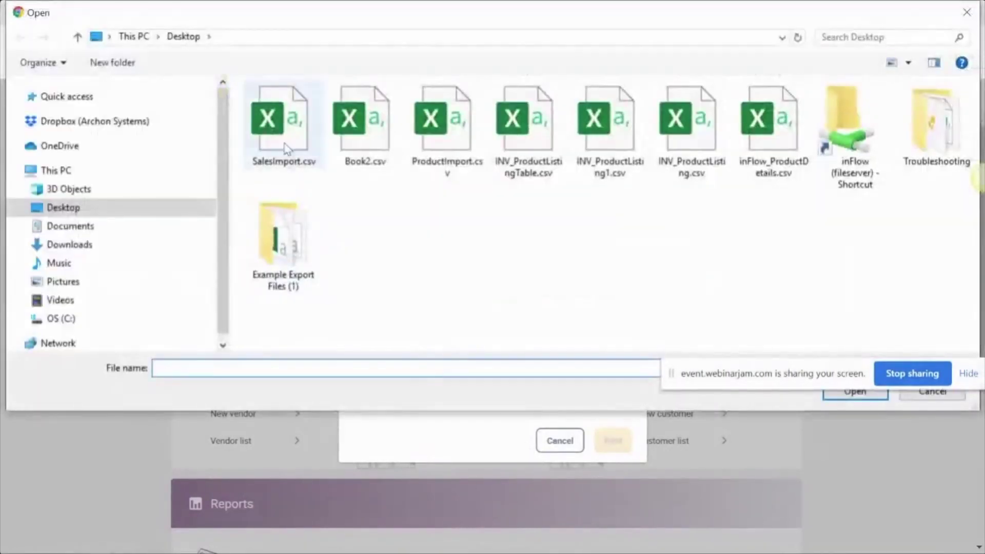
left_click(285, 131)
double_click(285, 133)
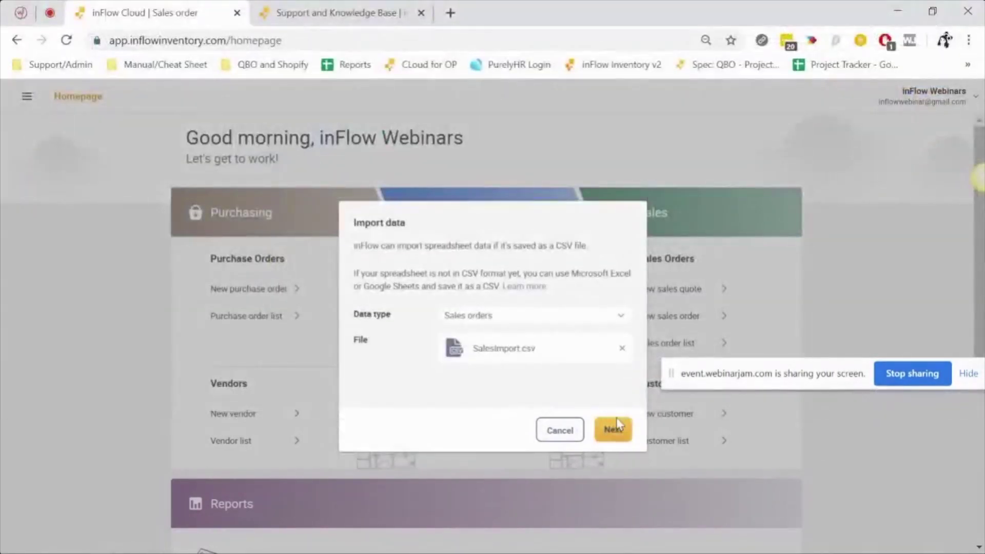
left_click(613, 430)
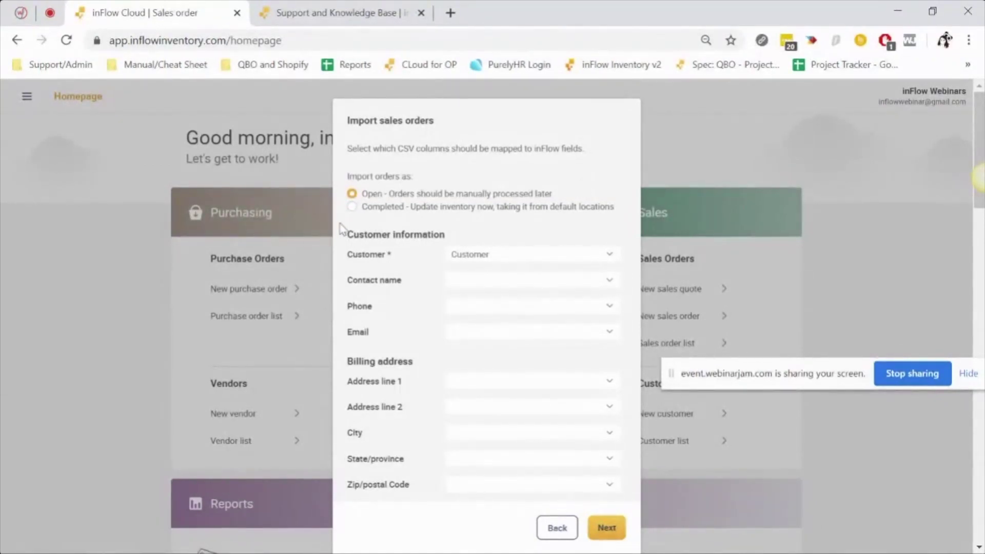
Import the sales orders as Open using the mapped CSV columns, and dismiss the import notice
left_click(351, 206)
left_click(351, 205)
left_click(372, 194)
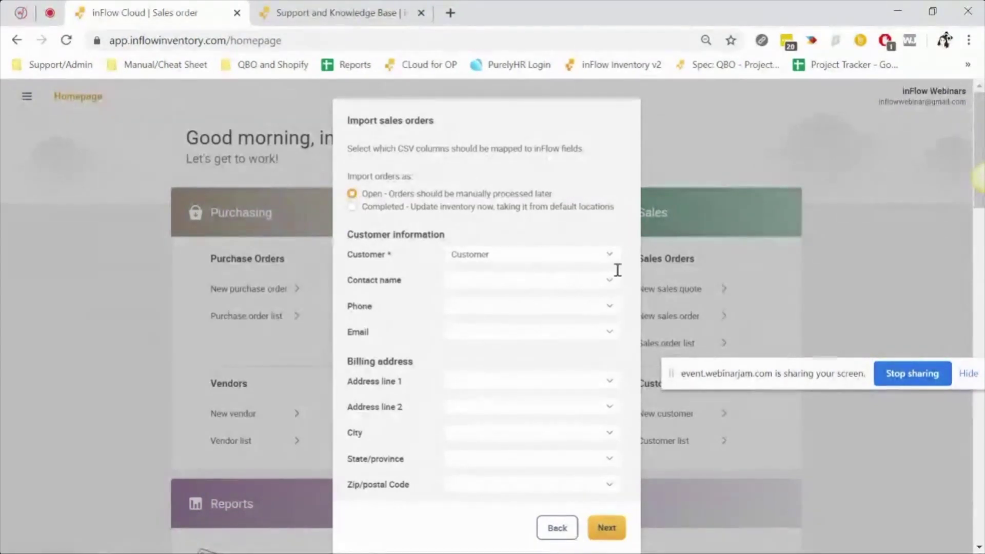
mouse_move(977, 177)
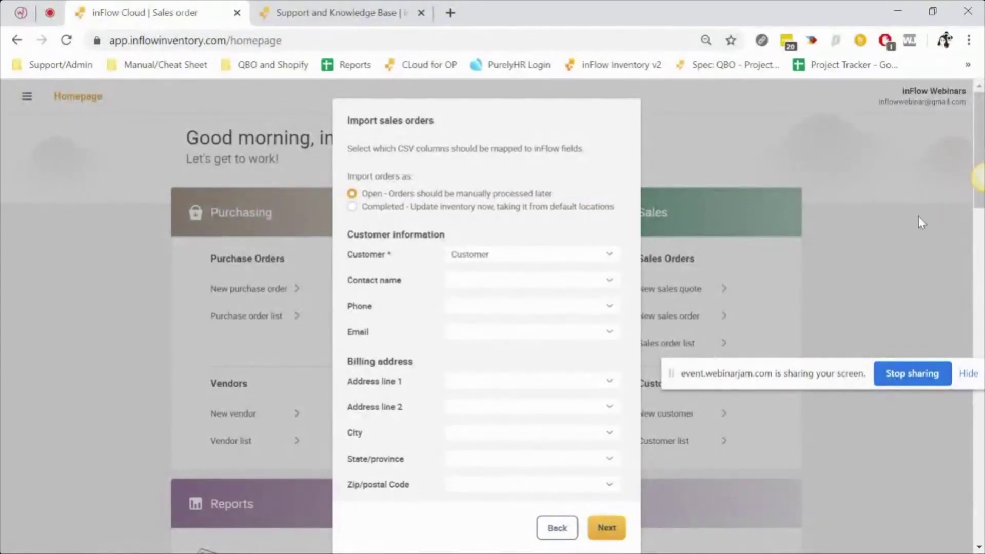
scroll(965, 231, "down", 1)
scroll(486, 308, "down", 4)
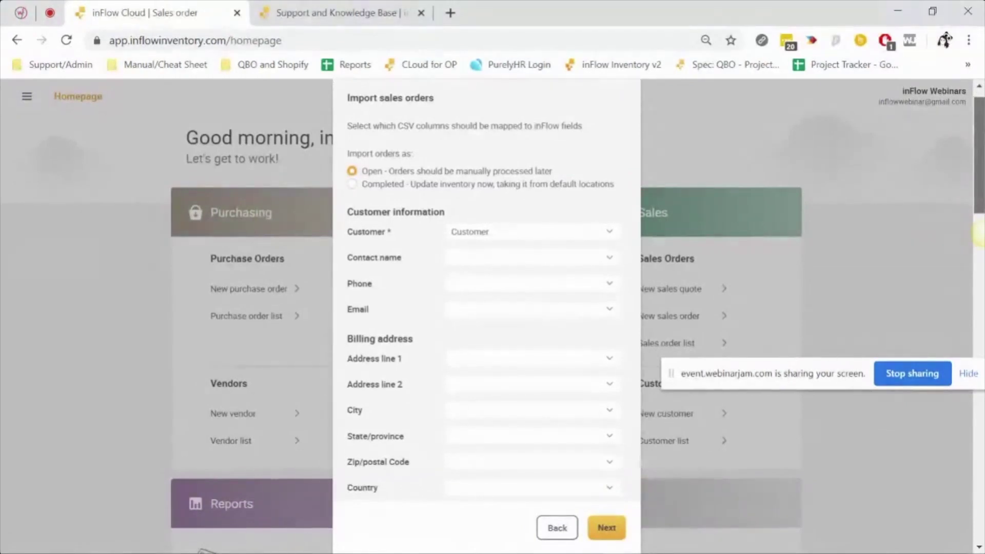
scroll(487, 307, "down", 1)
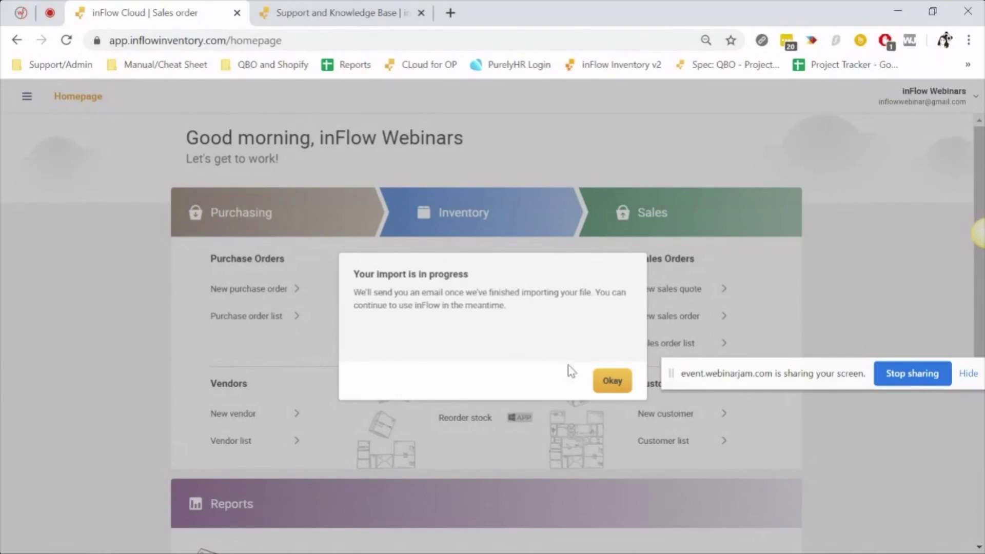
left_click(615, 383)
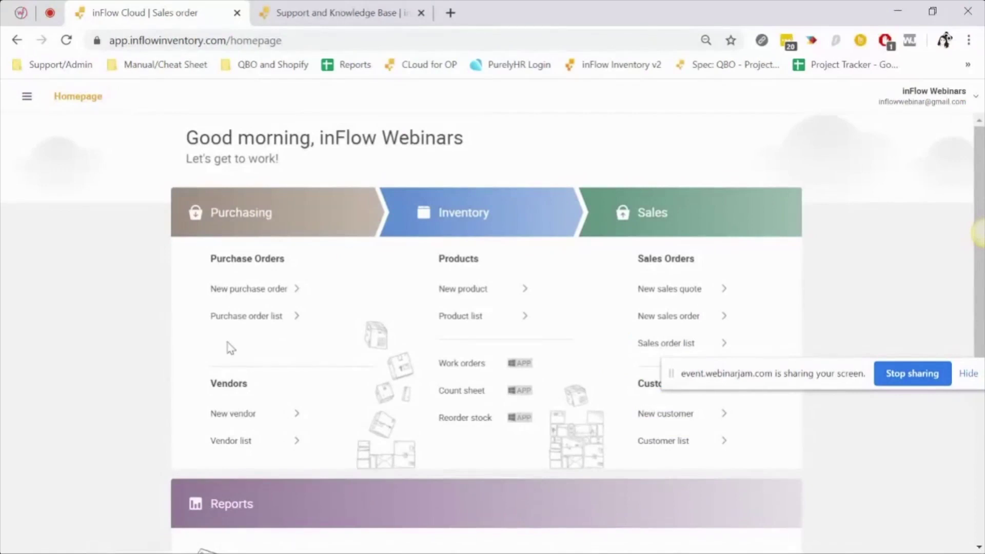
Open the sales order list and inspect the item lines of the third order in it
left_click_drag(691, 385, 323, 525)
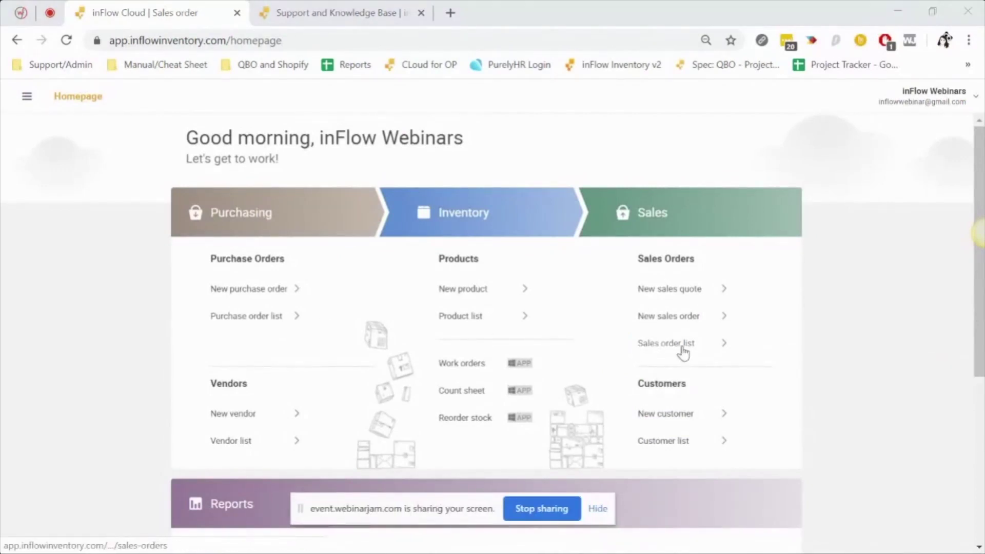
left_click(667, 344)
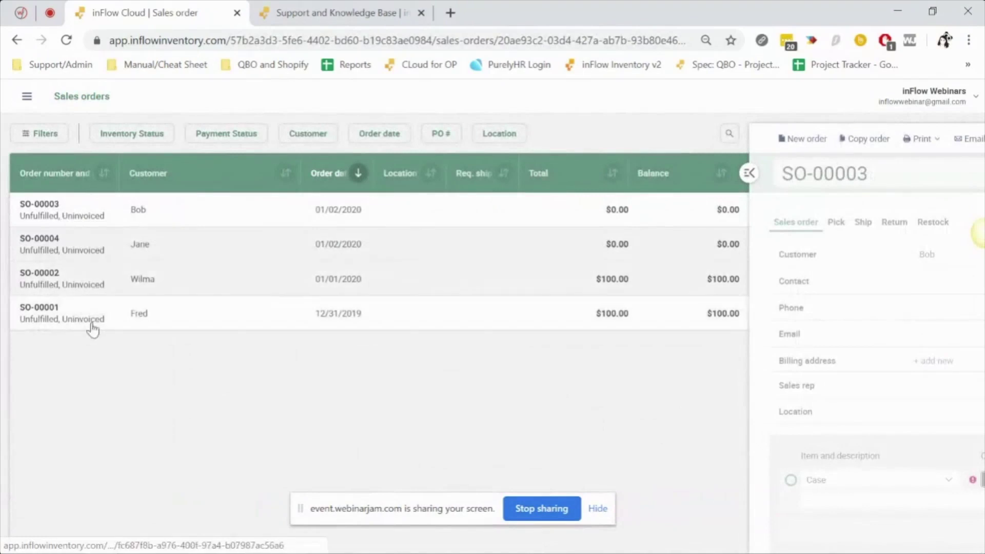
left_click(74, 279)
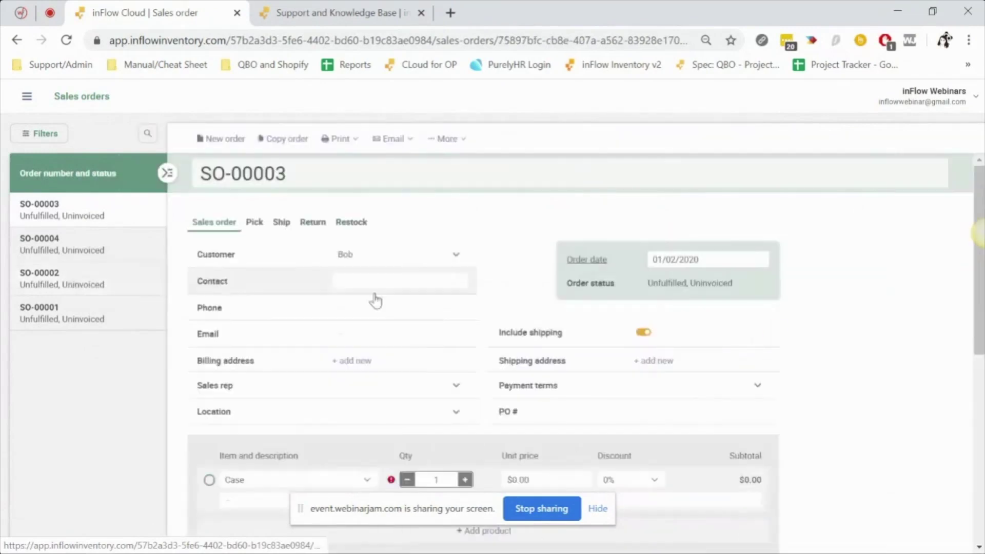
scroll(561, 435, "down", 3)
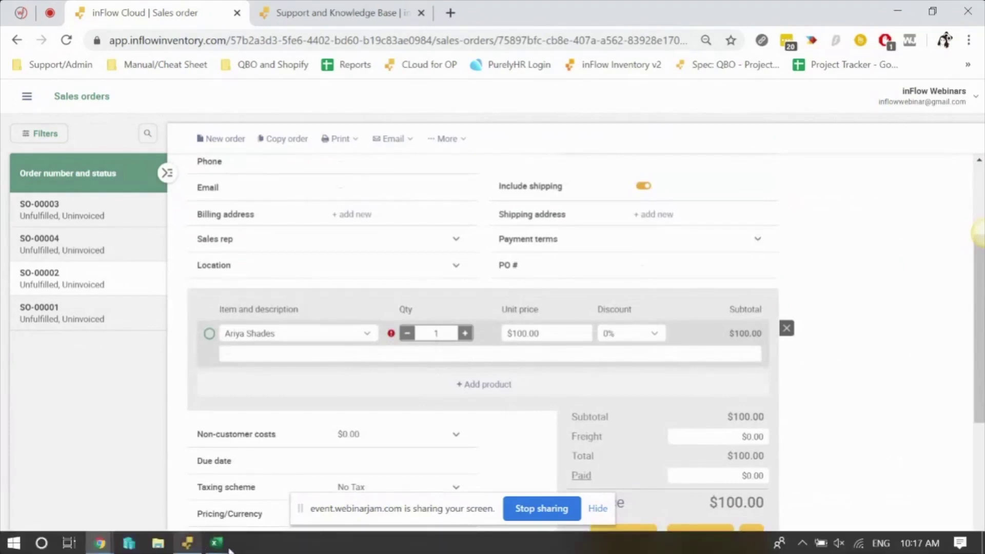
Switch to the SalesImport.csv workbook in Excel and compare rows 3 and 5, including the item name in D5
mouse_move(217, 543)
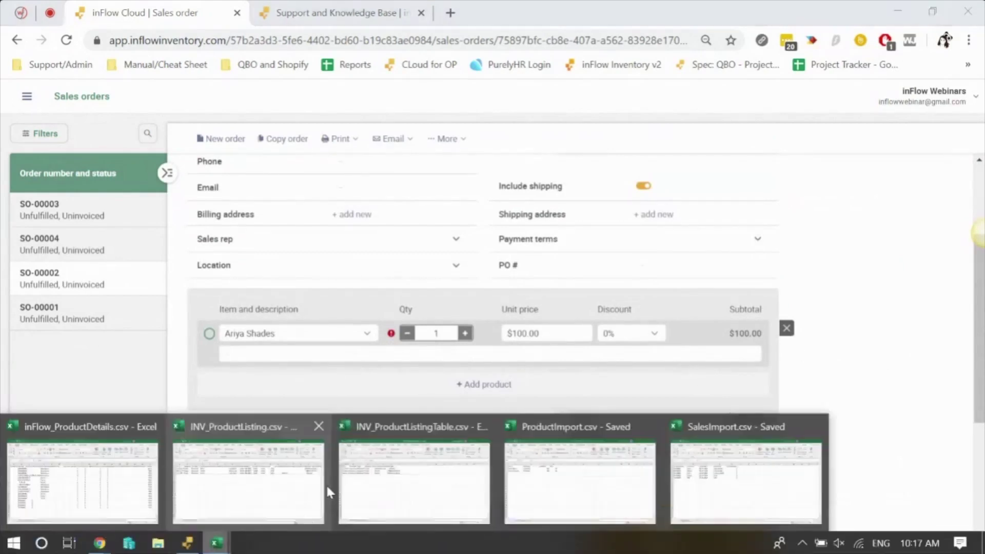
left_click(707, 490)
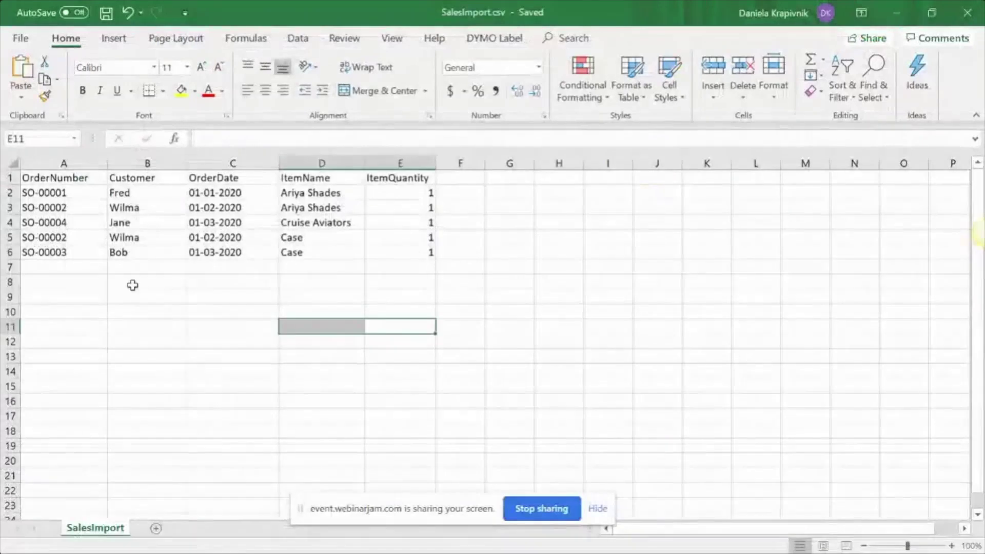
left_click(6, 238)
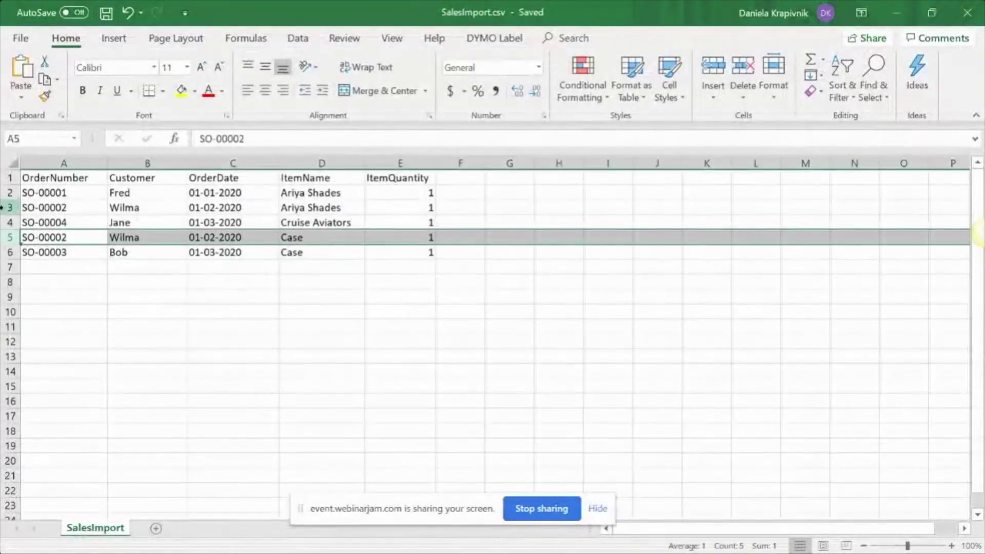
left_click(8, 207)
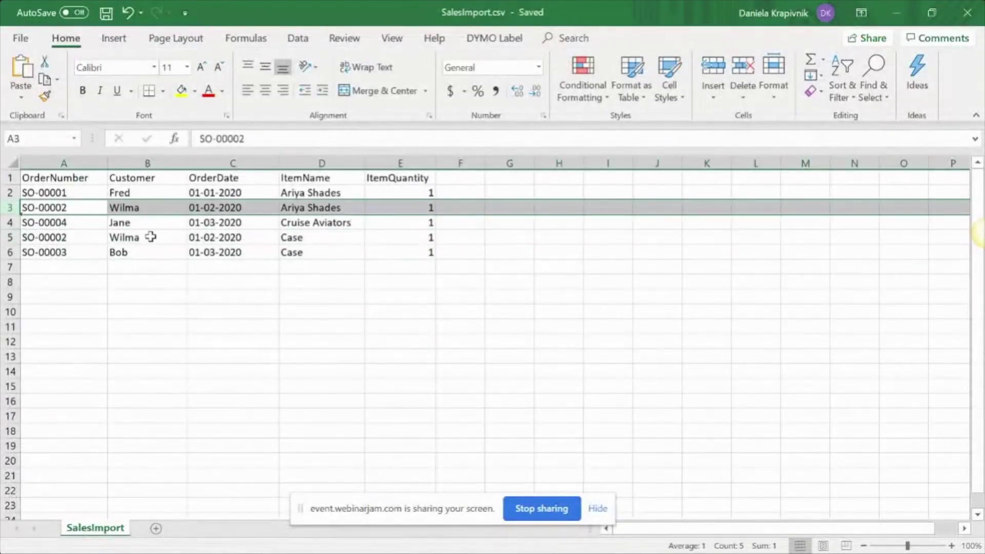
left_click(315, 237)
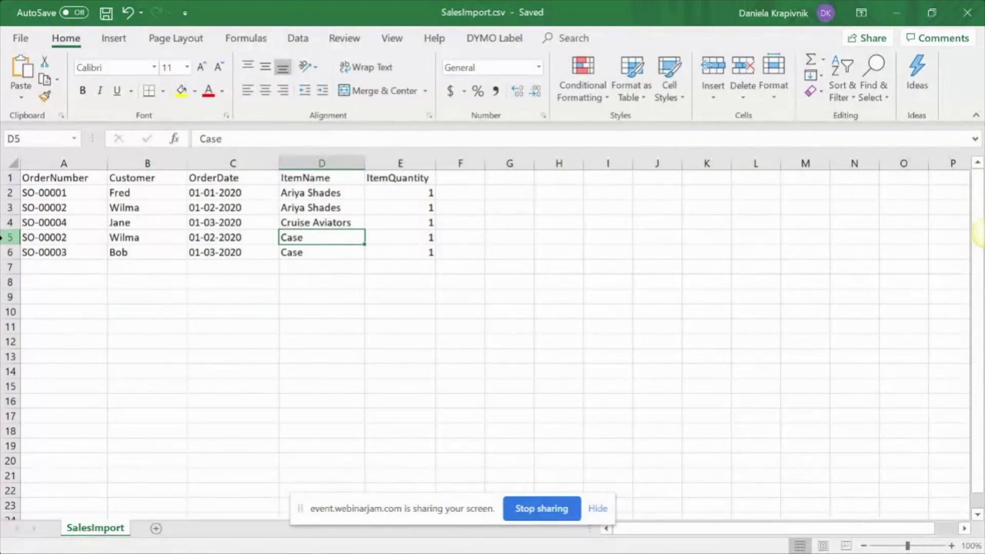
Examine the order lines in rows 2 to 5 one after another, in the sequence the import reads them
left_click(8, 193)
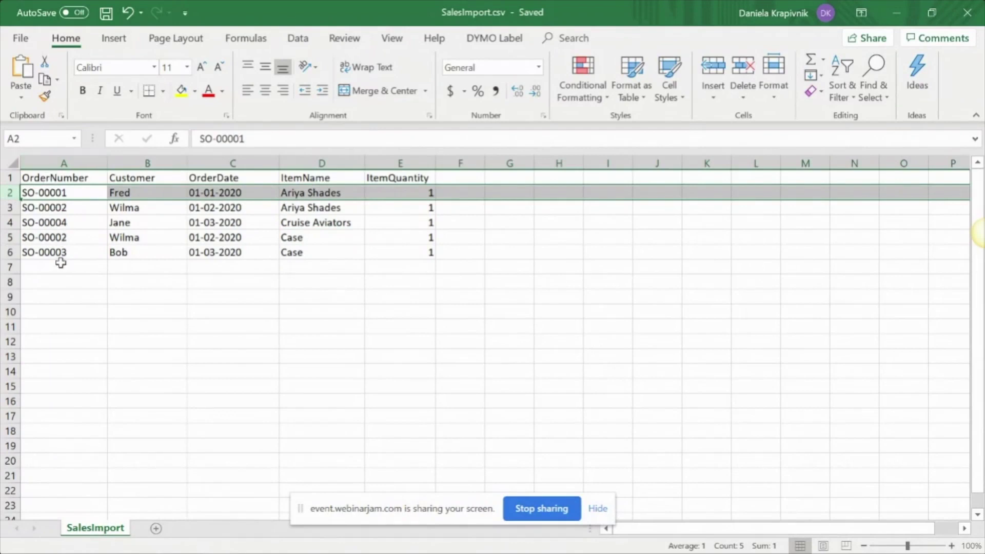
left_click(66, 208)
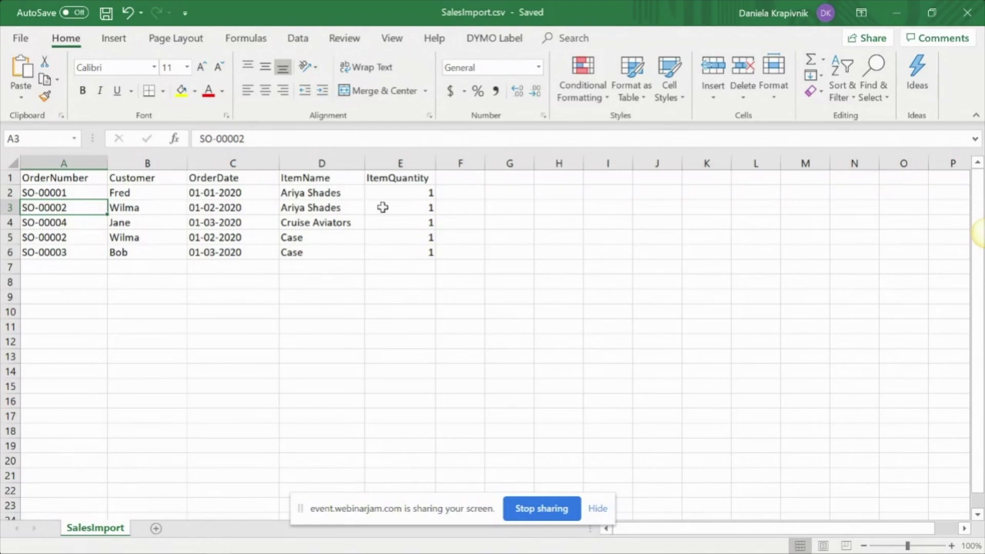
left_click_drag(422, 212, 15, 211)
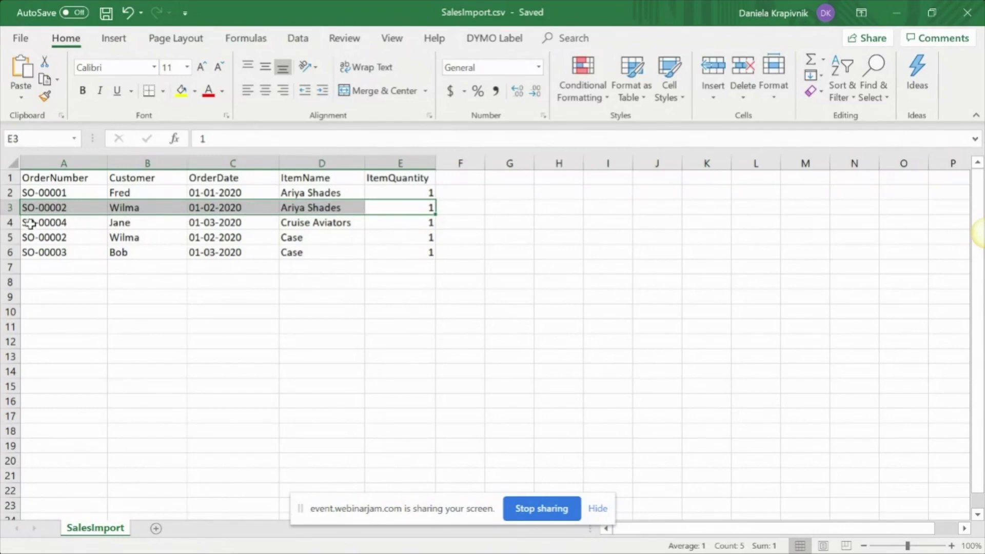
left_click_drag(23, 221, 414, 219)
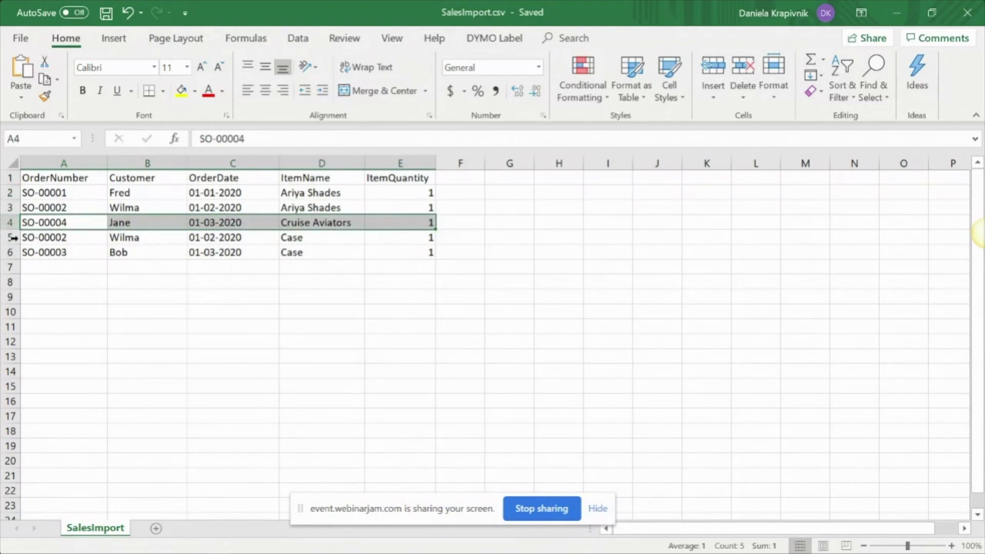
left_click_drag(31, 237, 419, 246)
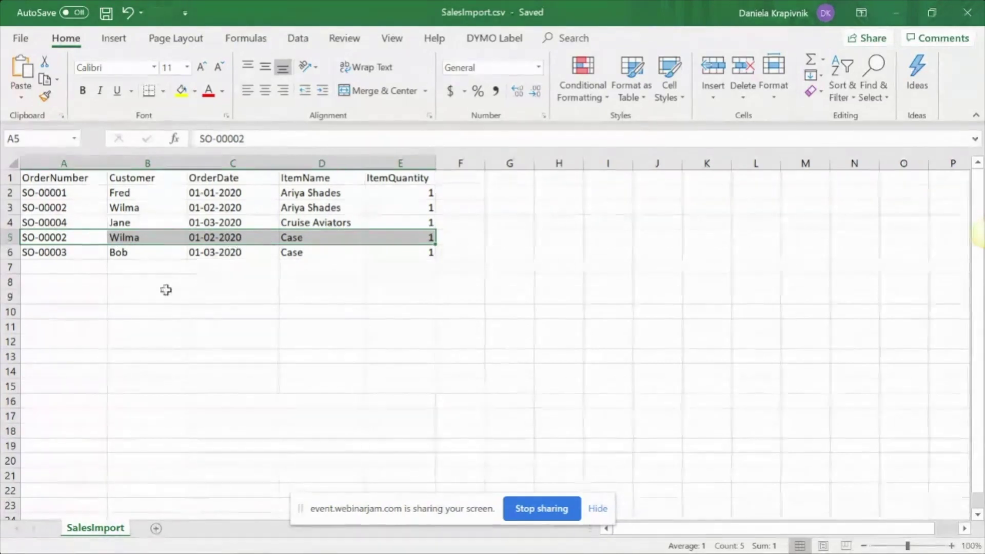
Move the Cruise Aviators order line from row 4 to row 7 and delete the emptied row, grouping the matching order lines in A3:E4
left_click(15, 224)
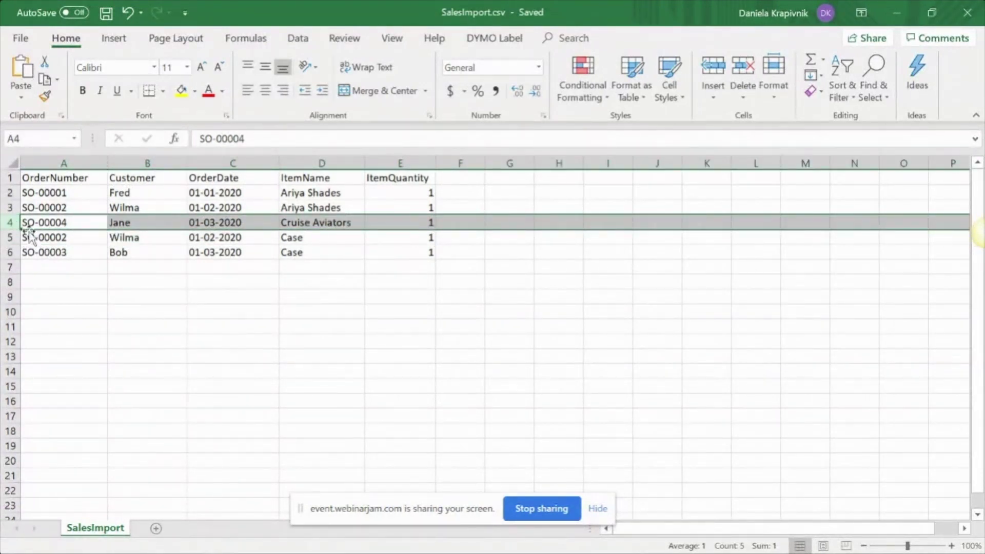
left_click_drag(25, 229, 26, 272)
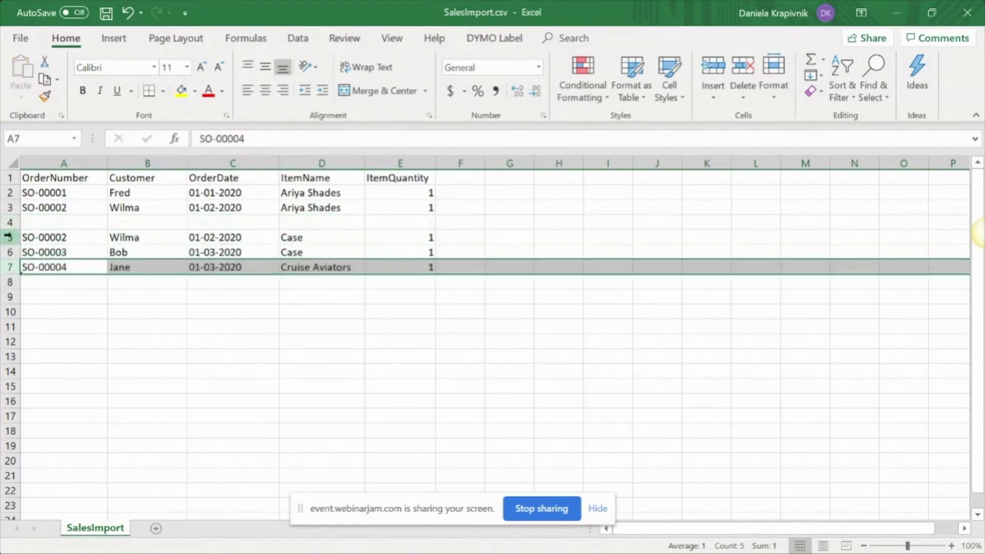
right_click(11, 223)
left_click(81, 350)
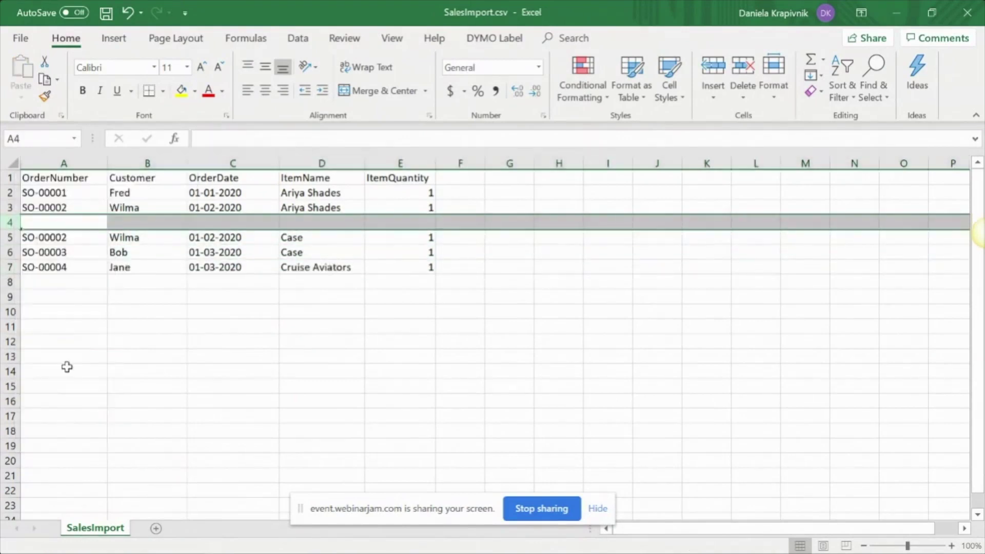
left_click_drag(49, 205, 424, 231)
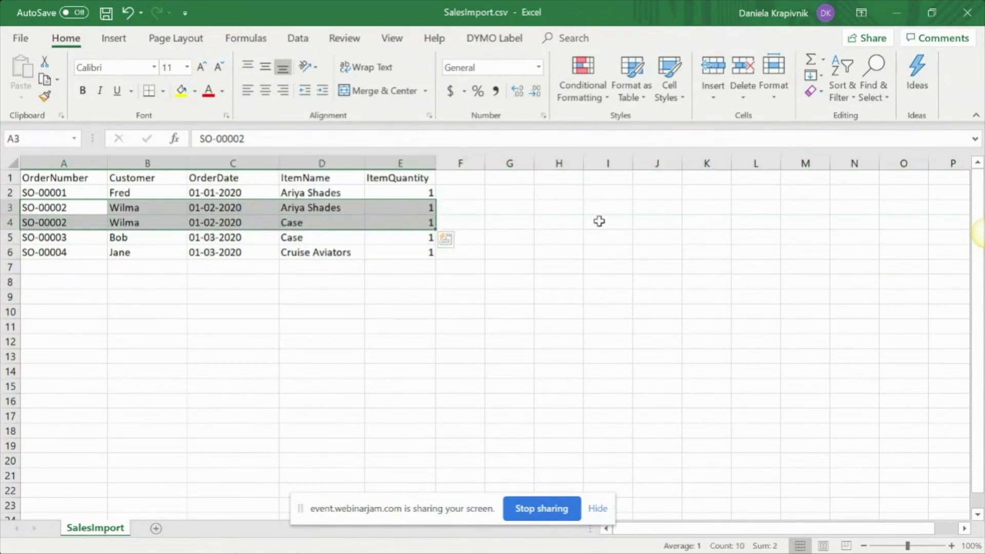